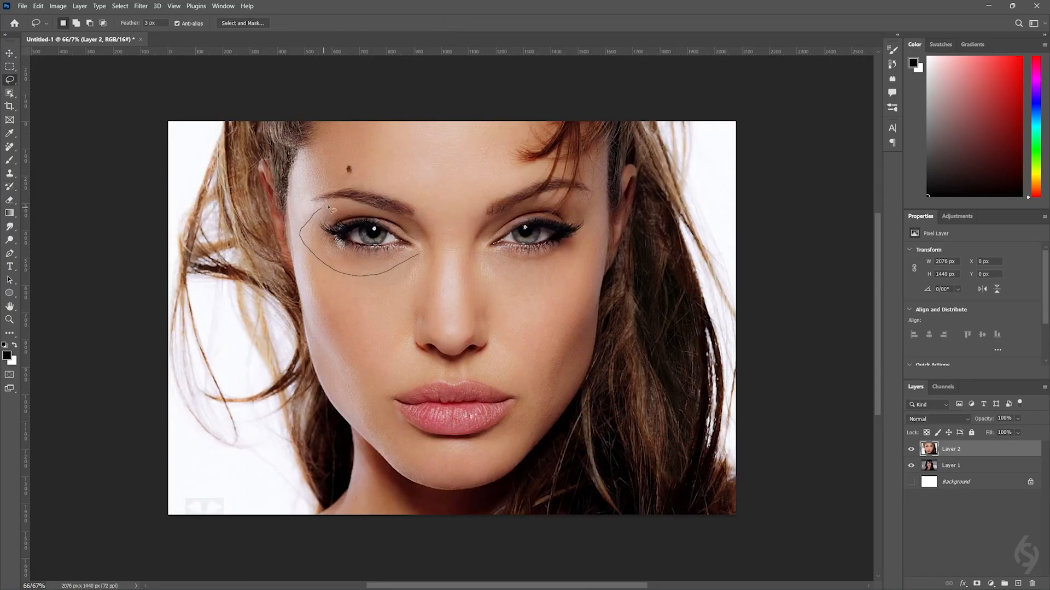
Step: Lasso the portrait's left-hand eye with a 3 px feather, copy it to a new layer, and hide Layer 2
left_click_drag(419, 258, 421, 261)
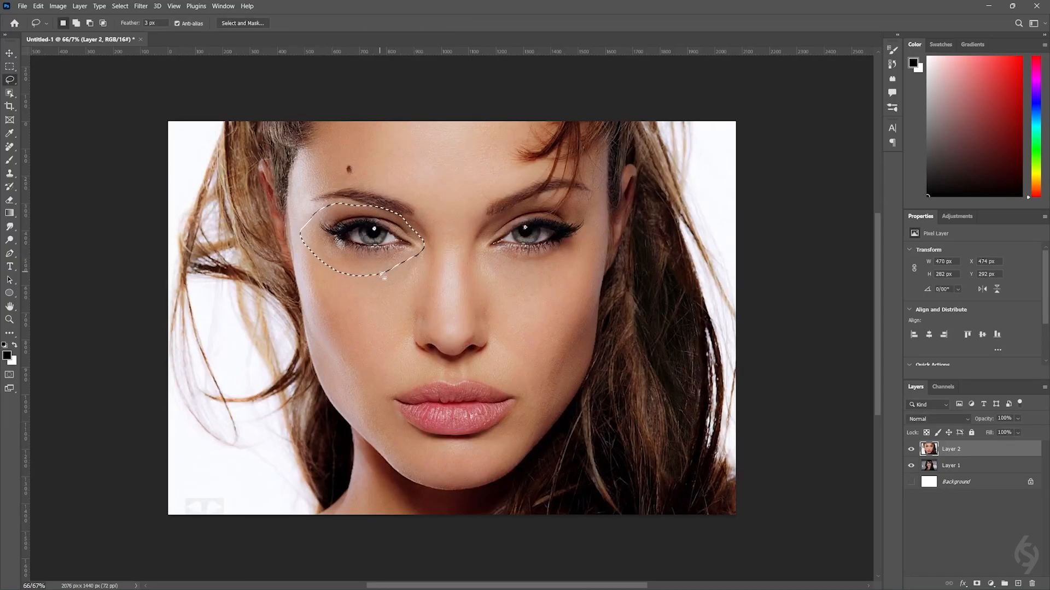
key("ctrl+j")
left_click(911, 465)
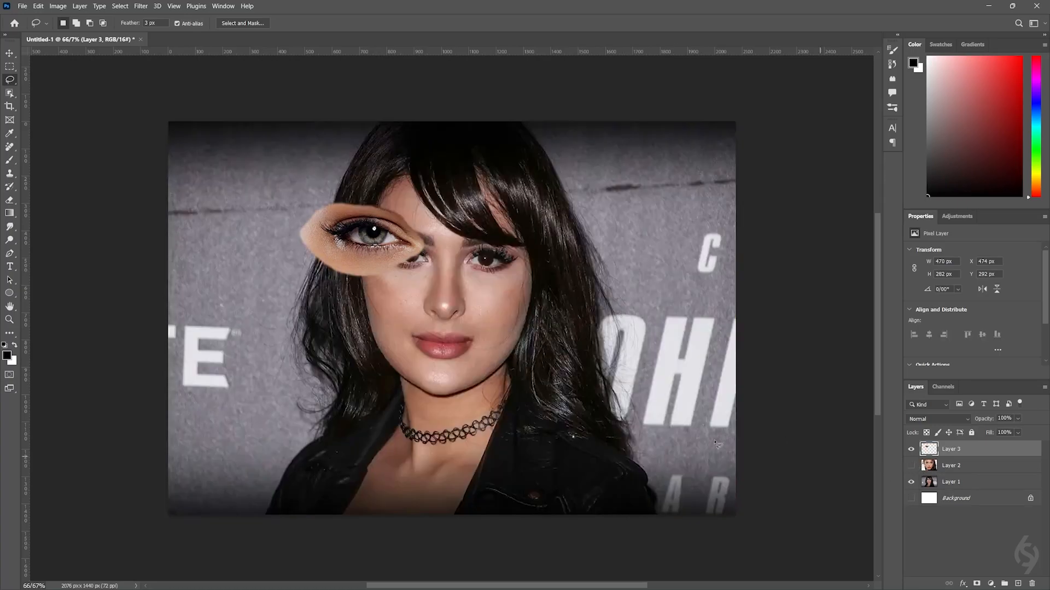
Step: Position the eye cutout over the matching eye on the target face and lower the layer's opacity to 48%
key("v")
left_click_drag(361, 240, 395, 271)
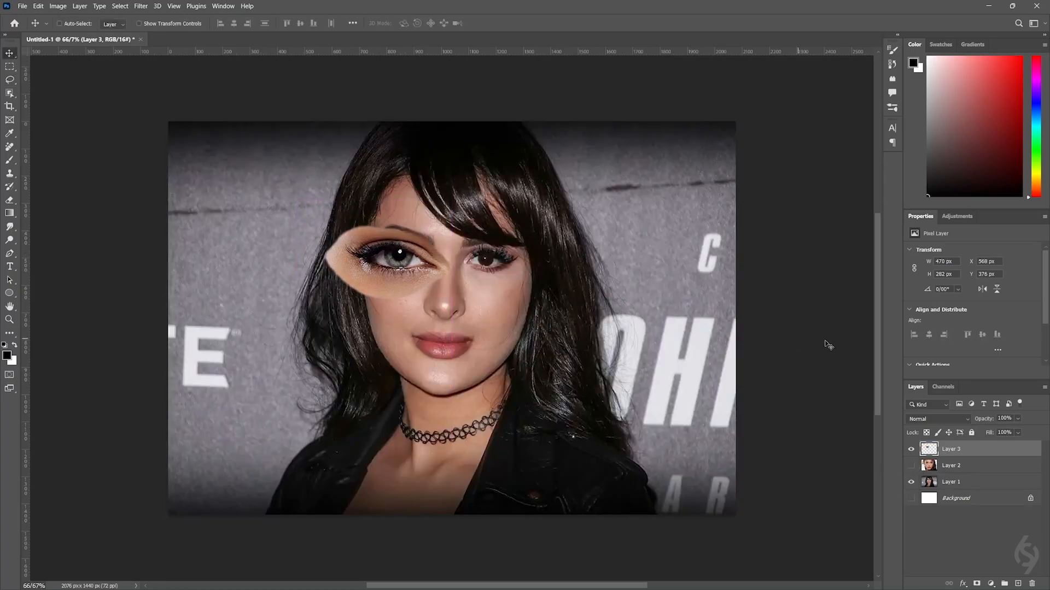
left_click_drag(1007, 430, 1004, 431)
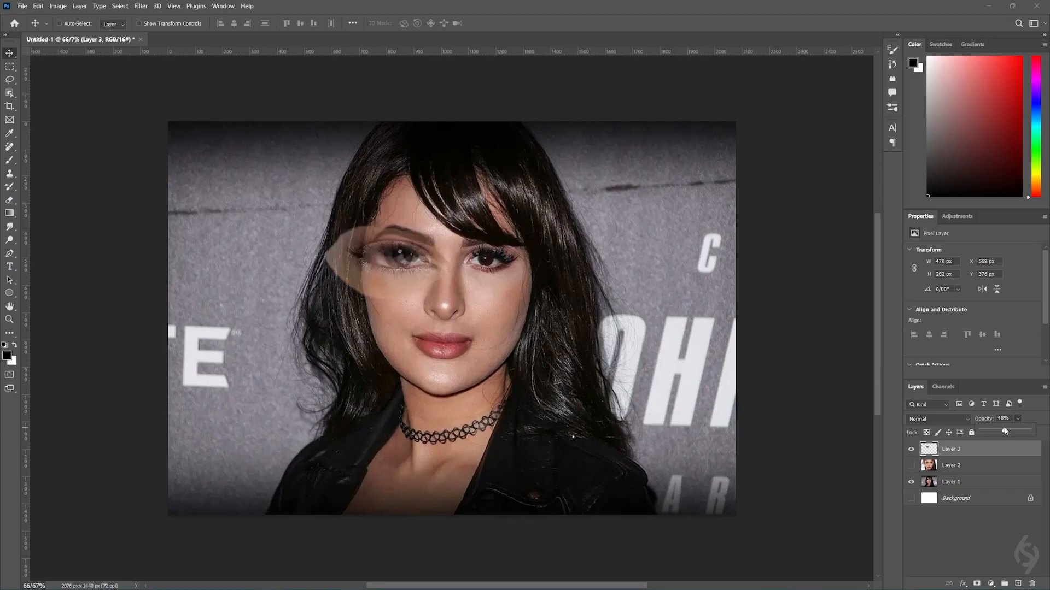
Step: Free-transform the eye cutout to about 66% width and 69% height, aligning it with the eye underneath
key("ctrl+t")
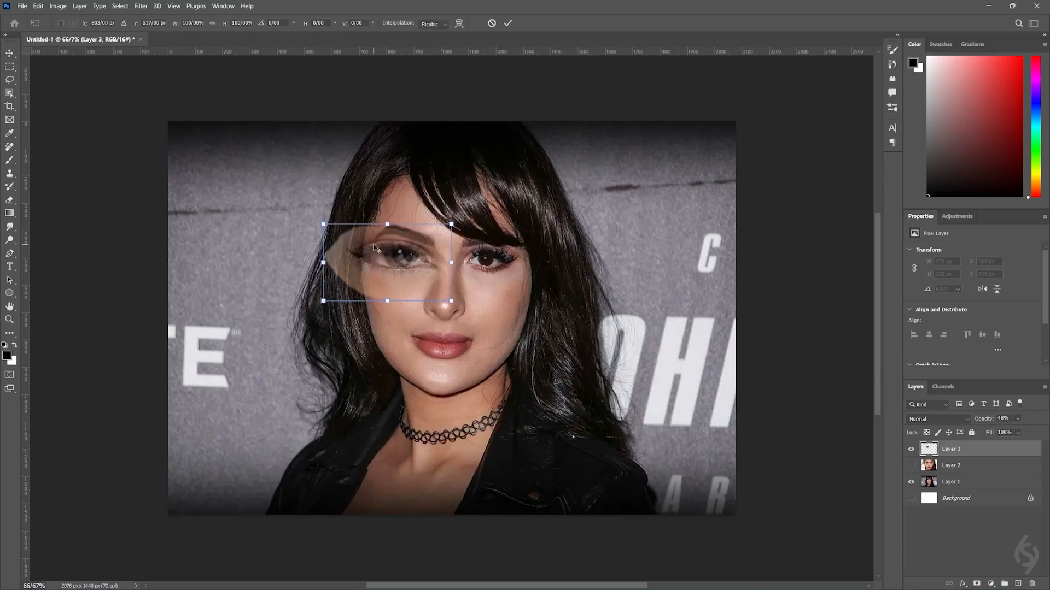
scroll(374, 248, "up", 4)
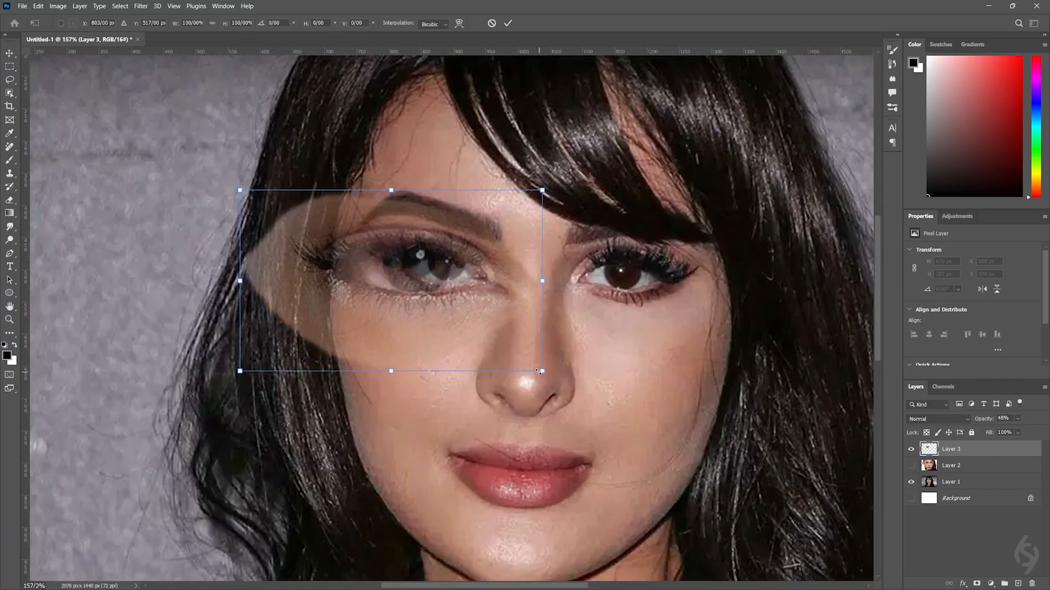
left_click_drag(541, 371, 453, 319)
left_click_drag(343, 278, 436, 299)
left_click_drag(417, 206, 418, 199)
left_click_drag(428, 263, 432, 272)
left_click_drag(532, 279, 530, 278)
left_click_drag(420, 207, 421, 209)
left_click_drag(466, 283, 474, 284)
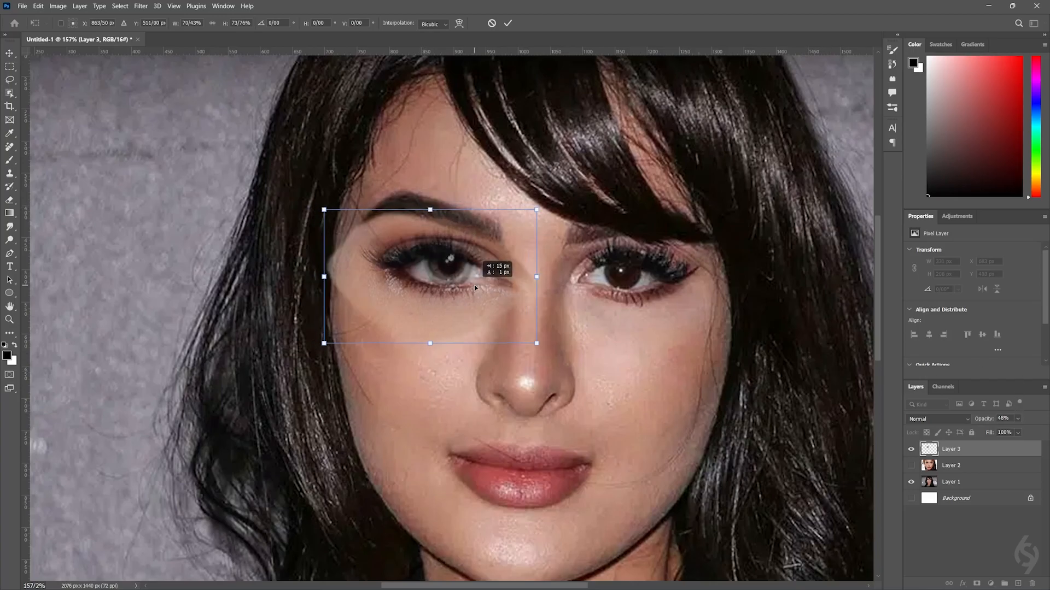
left_click_drag(534, 344, 521, 334)
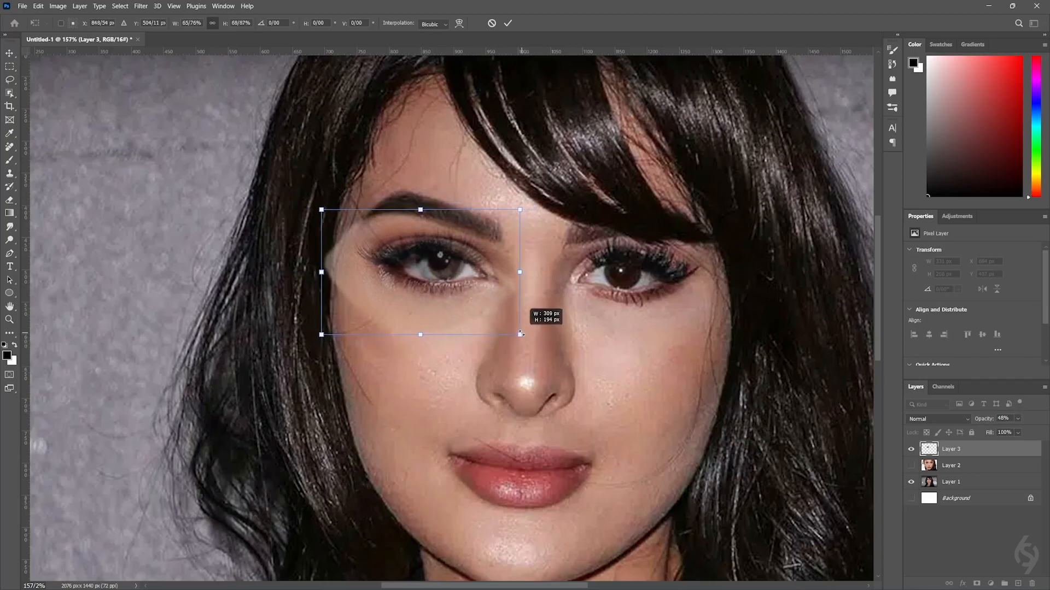
left_click_drag(438, 281, 440, 282)
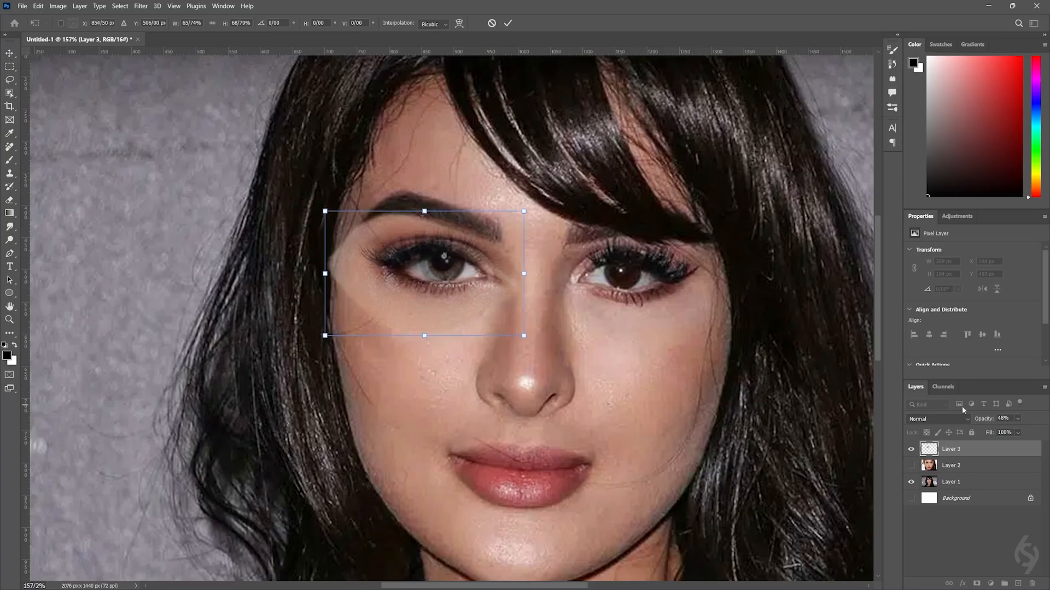
Step: Restore the eye layer's opacity to 100% and shrink the cutout slightly to about 63% width and 66% height, applying the transform
left_click_drag(1036, 435, 1042, 432)
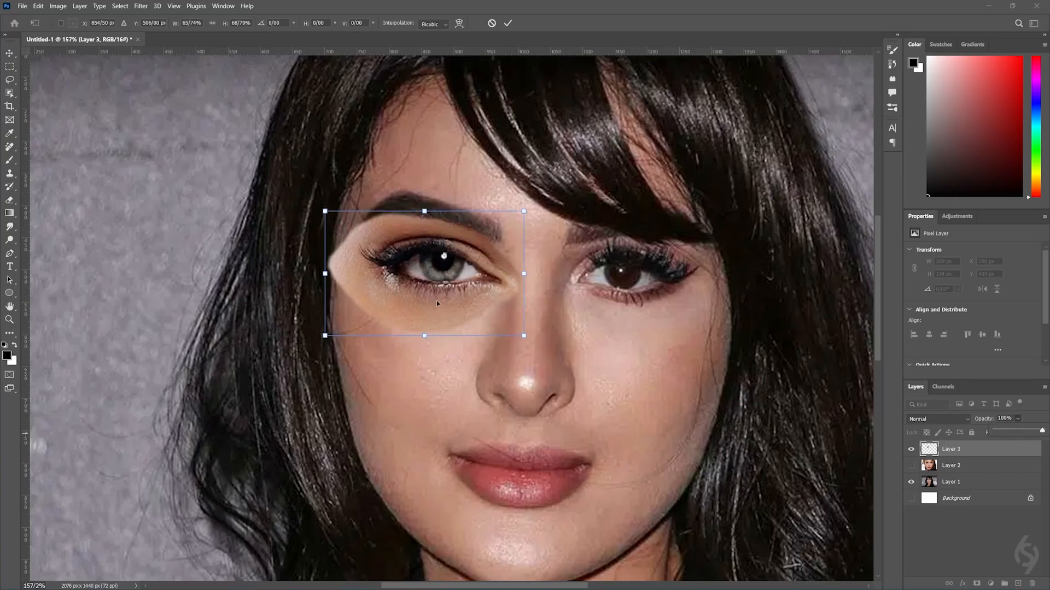
left_click_drag(521, 336, 513, 331)
left_click_drag(461, 284, 461, 288)
scroll(461, 288, "down", 4)
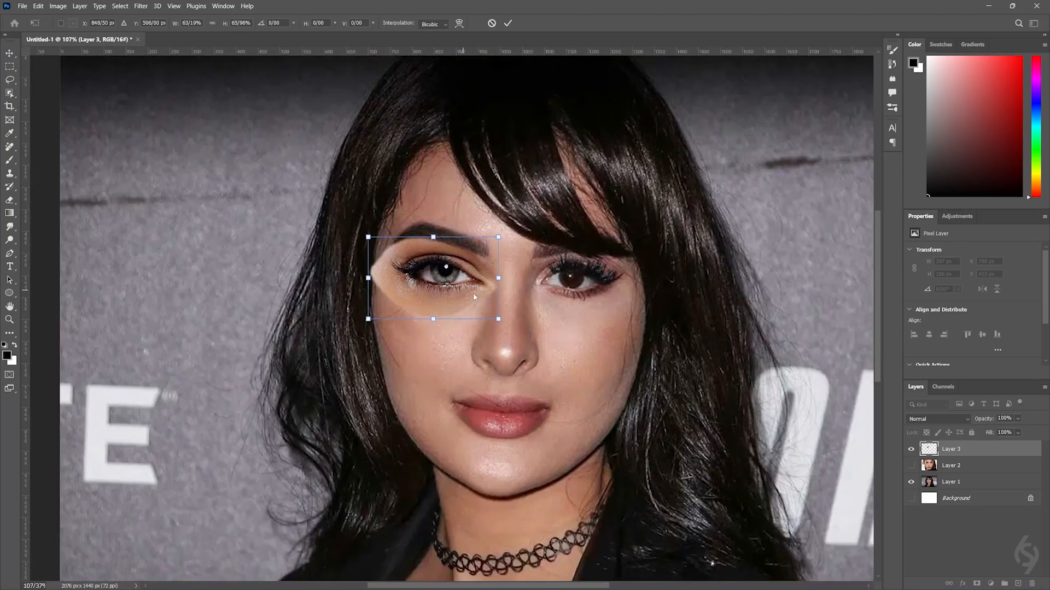
left_click(508, 23)
Step: Add a Black & White adjustment layer with default settings above the eye layer for judging brightness
scroll(482, 298, "up", 3)
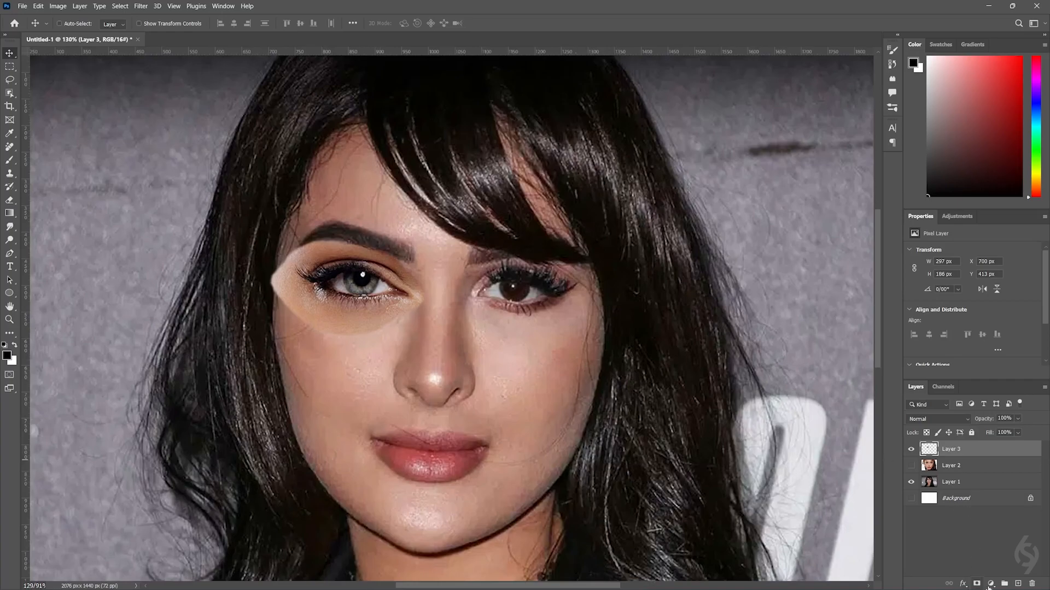
left_click(991, 584)
left_click(998, 499)
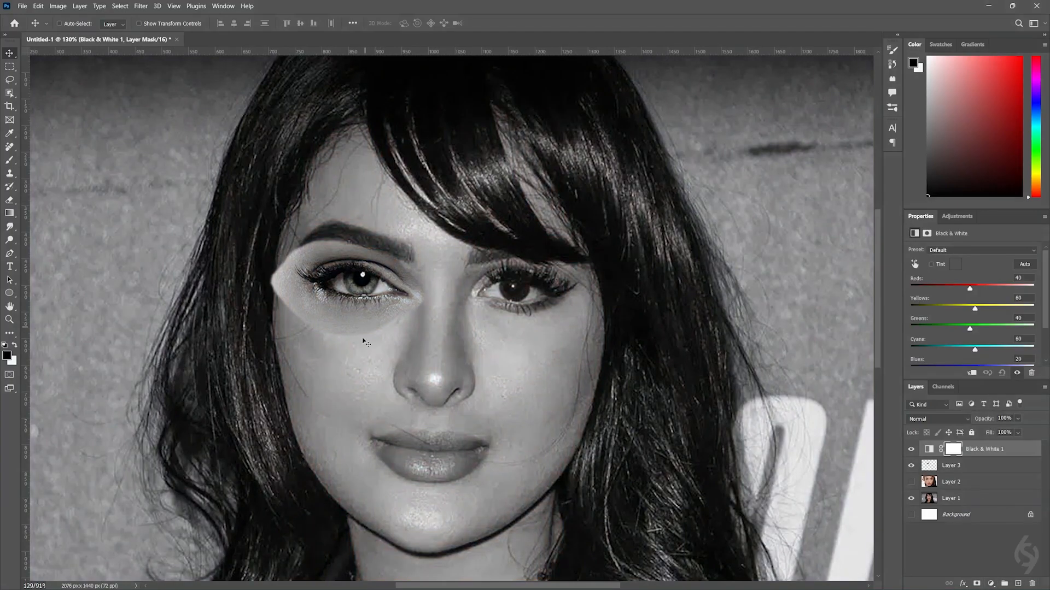
Step: Clip a Curves adjustment to the eye layer, pulling the white point slightly inward and lifting the black point to match the face
left_click(947, 465)
left_click(991, 584)
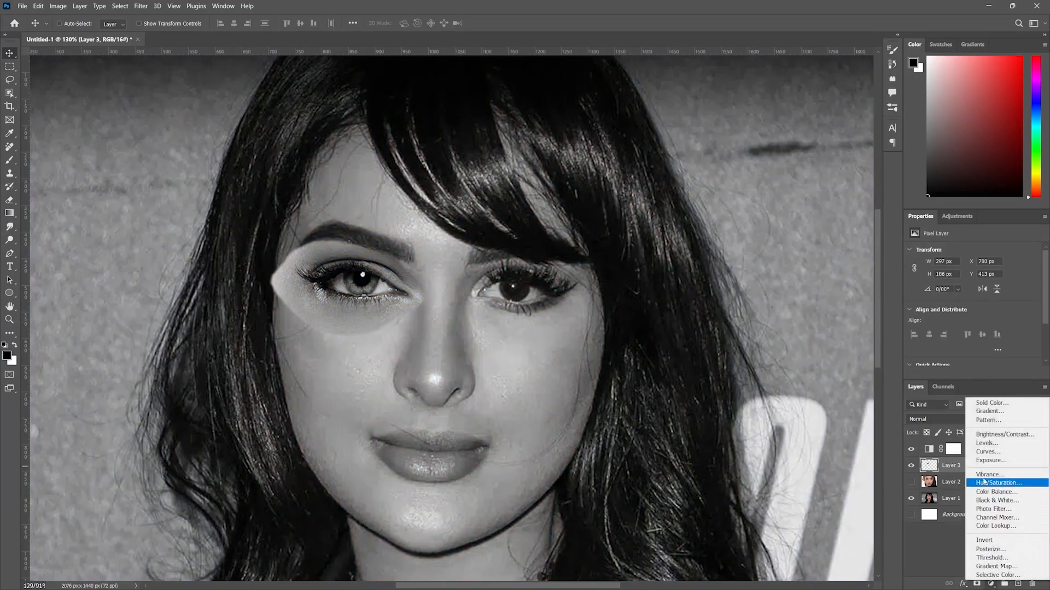
left_click(962, 449)
left_click(972, 373)
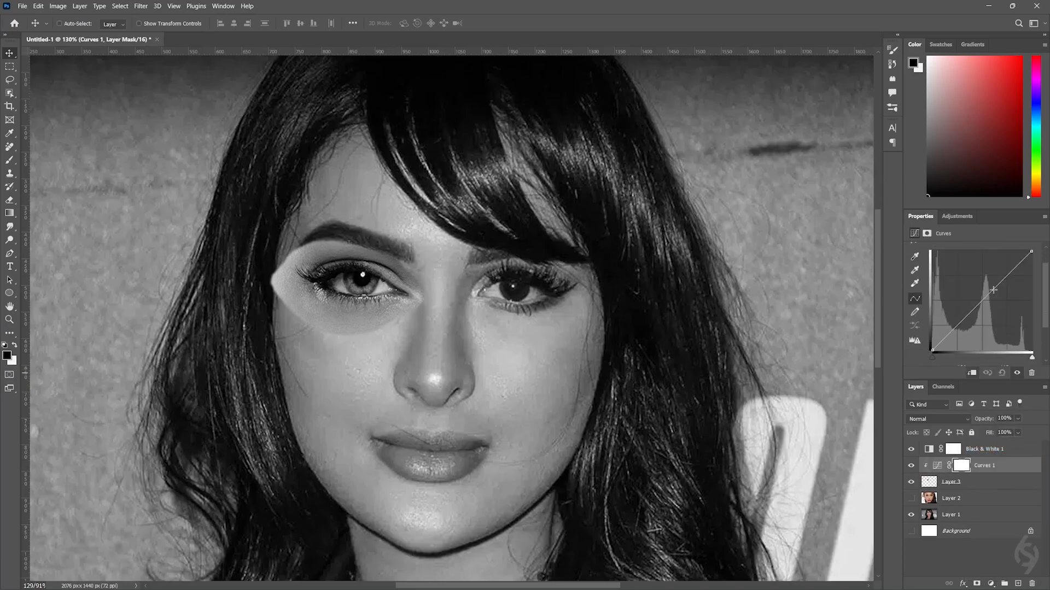
left_click_drag(1032, 251, 1025, 249)
left_click_drag(934, 349, 932, 345)
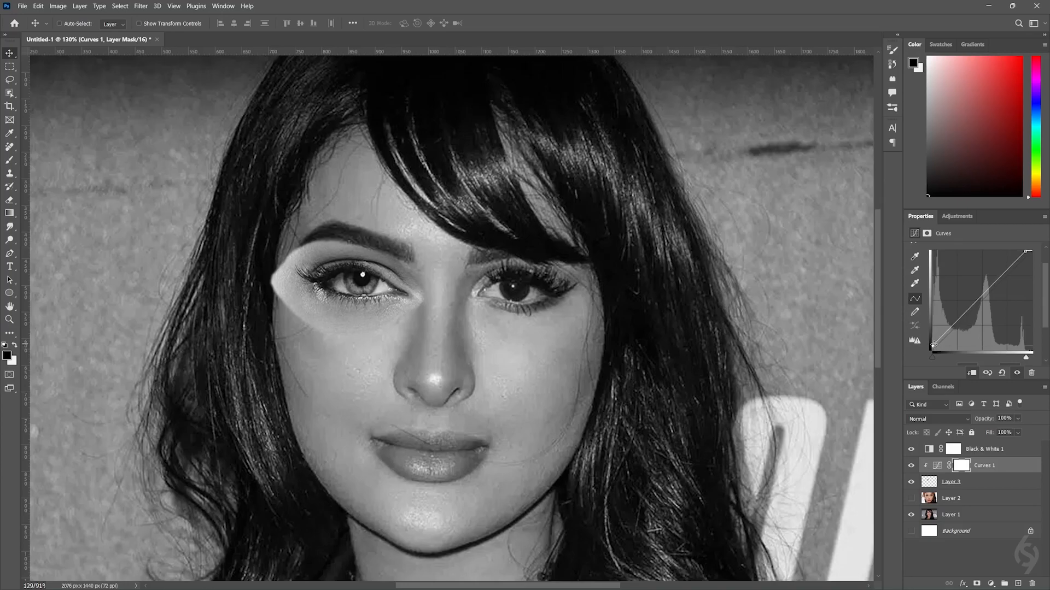
Step: Hide the Black & White adjustment and add a layer mask to the eye cutout on Layer 3
left_click(911, 451)
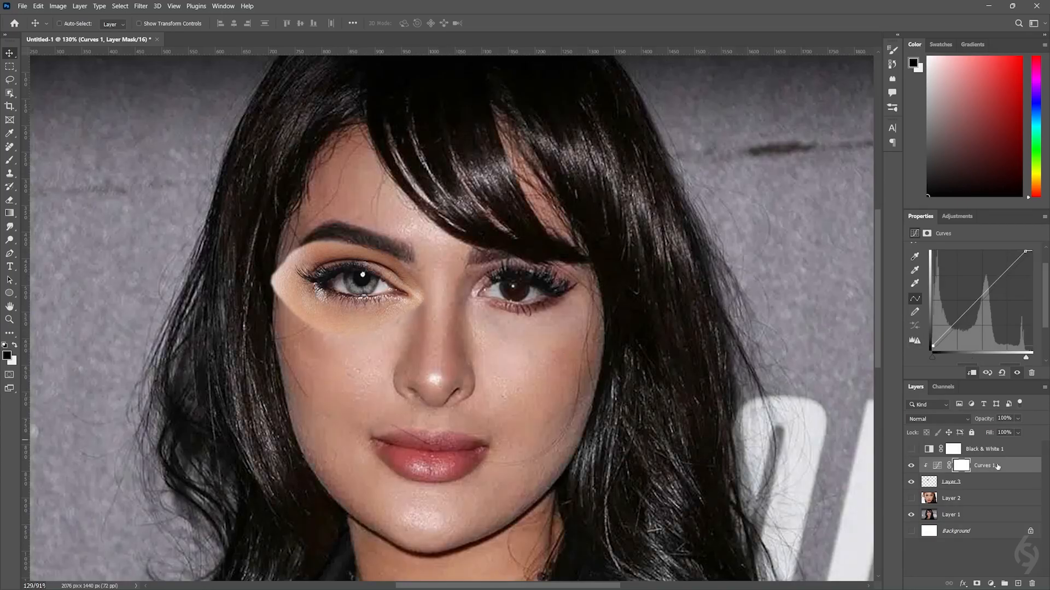
left_click(960, 487)
left_click(976, 584)
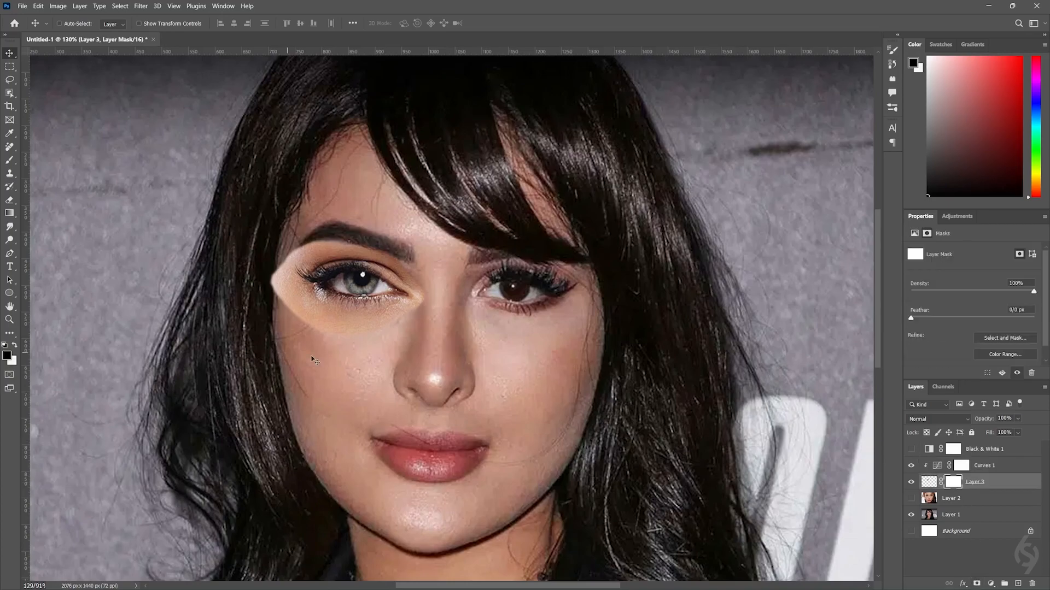
Step: Paint black on Layer 3's mask with a soft brush at 11% flow, blending away the excess skin around the eye
left_click(9, 160)
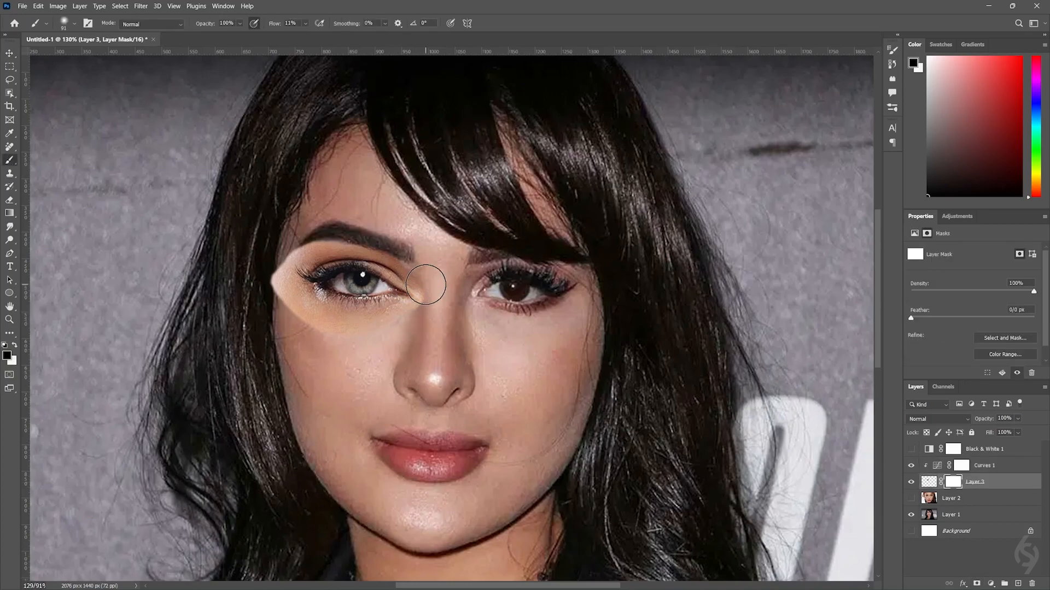
mouse_move(422, 302)
left_mouse_down()
mouse_move(382, 333)
mouse_move(311, 323)
mouse_move(320, 335)
mouse_move(246, 288)
mouse_move(254, 293)
mouse_move(239, 258)
left_mouse_up()
scroll(317, 328, "up", 6)
key("bracketleft")
key("bracketleft")
left_click_drag(253, 213, 272, 177)
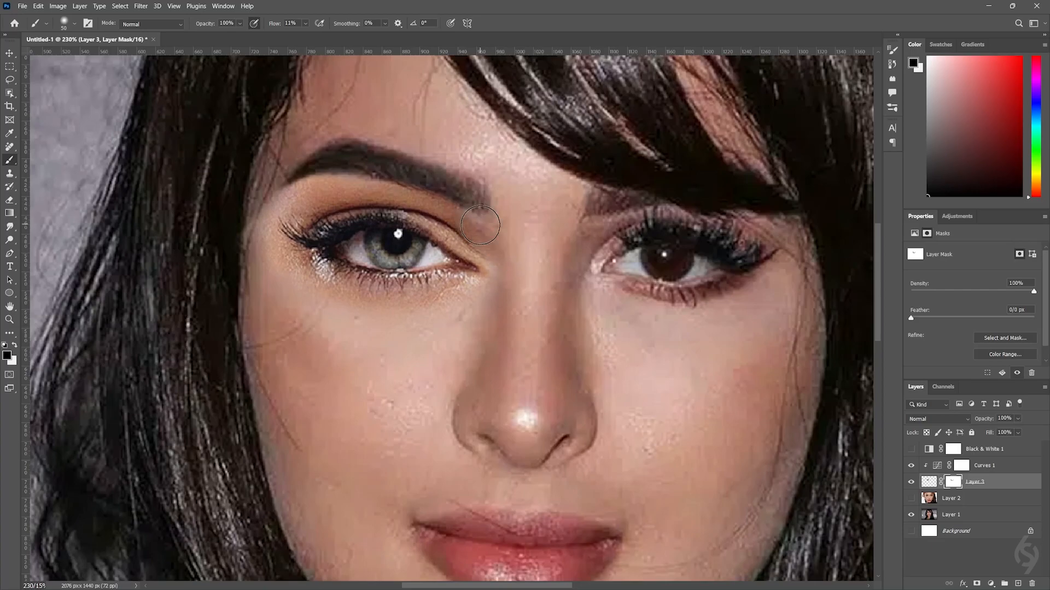
Step: Refine the eye mask around the eyebrow and lashes with a size 45 brush, alternating between white and black
key("bracketleft")
key("x")
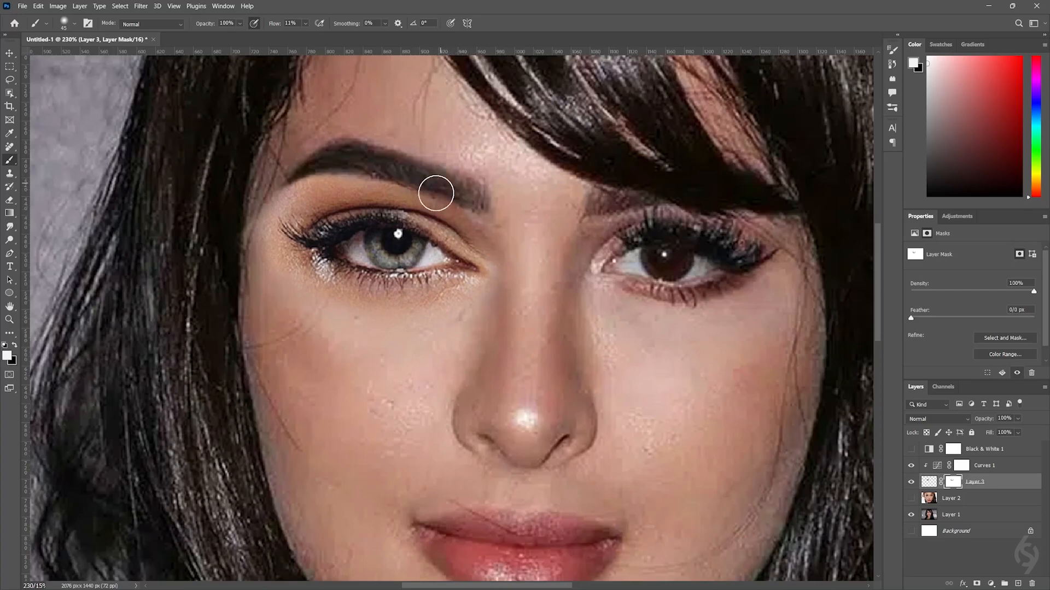
key("x")
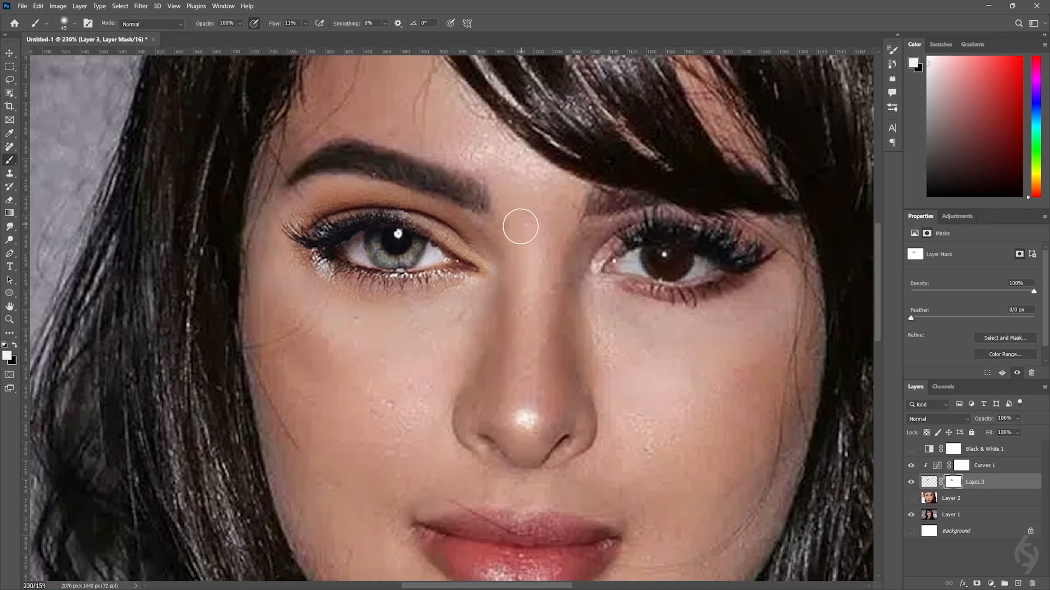
key("x")
scroll(466, 305, "down", 5)
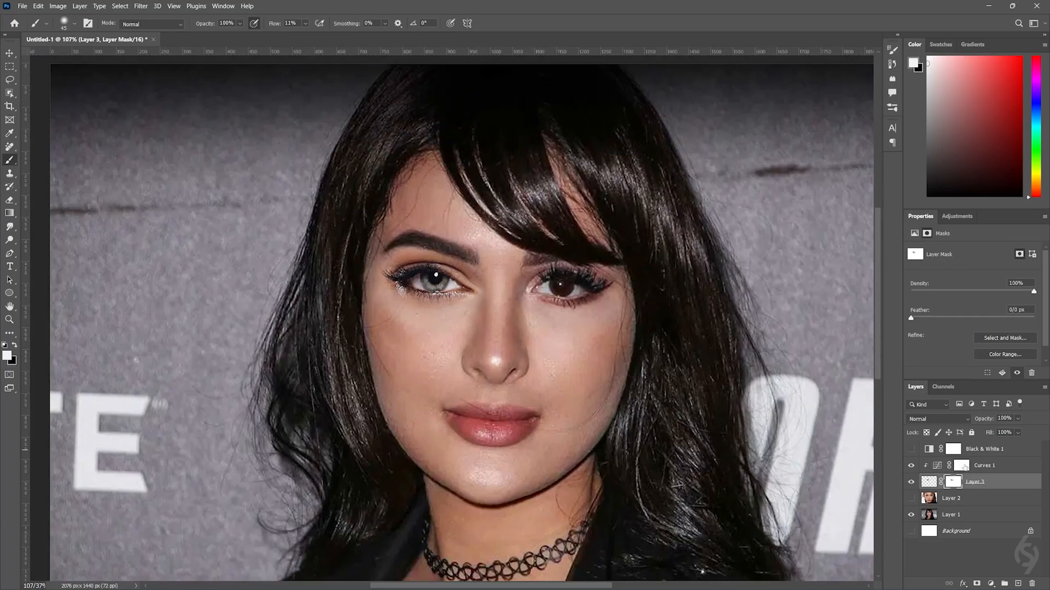
Step: Clip a Color Balance adjustment to the eye layer and adjust its midtones
left_click(990, 581)
left_click(984, 485)
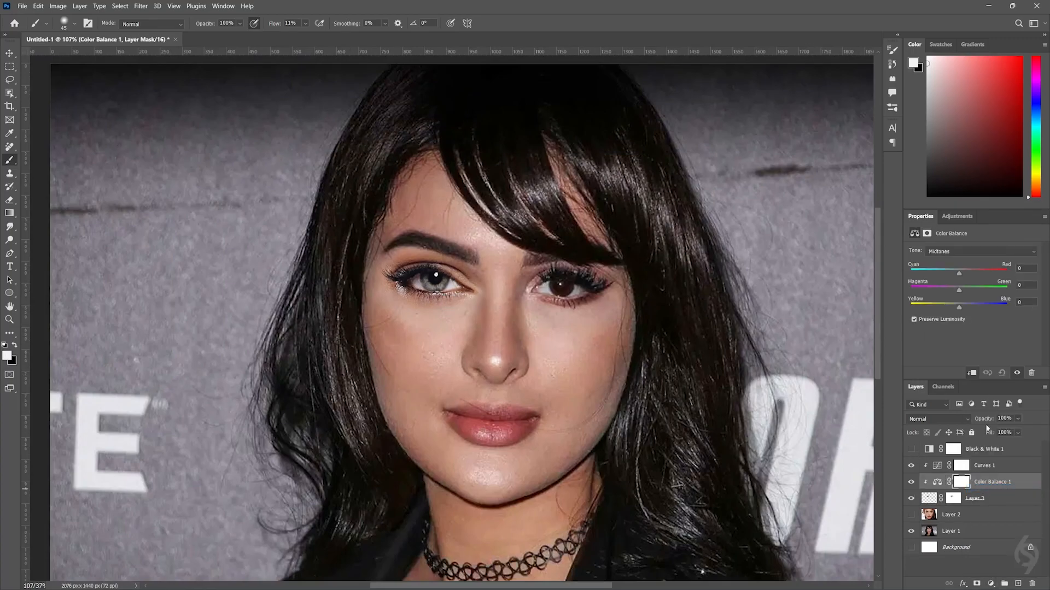
left_click_drag(954, 270, 960, 306)
Step: Shift the highlights in the Color Balance adjustment, setting Yellow–Blue to +4
left_click(979, 251)
left_click(946, 279)
left_click_drag(959, 271, 961, 307)
Step: Adjust the Cyan–Red and Magenta–Green balance of the Color Balance adjustment's shadows
left_click(961, 252)
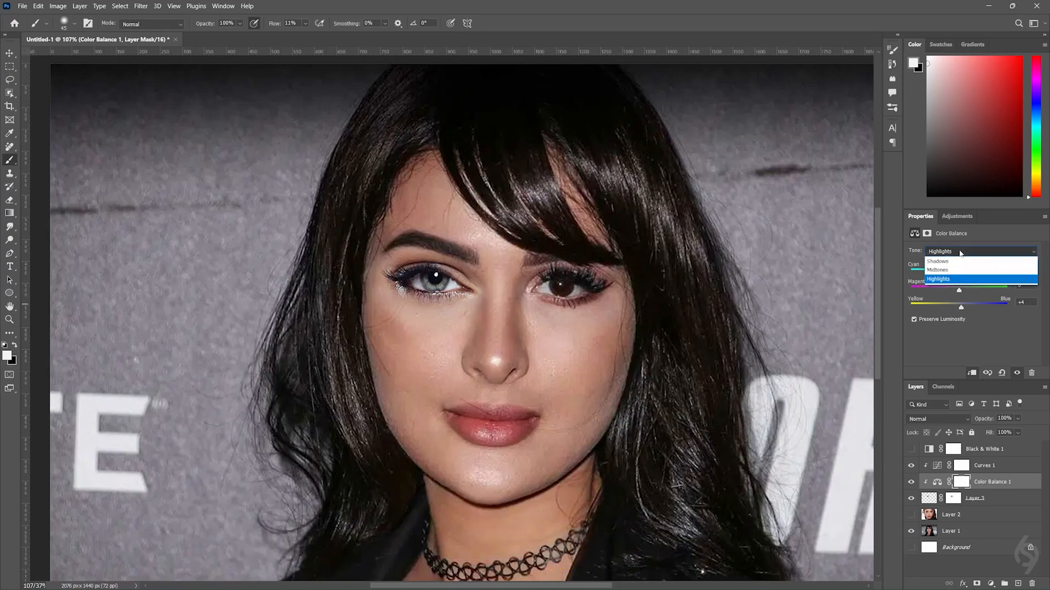
left_click(957, 261)
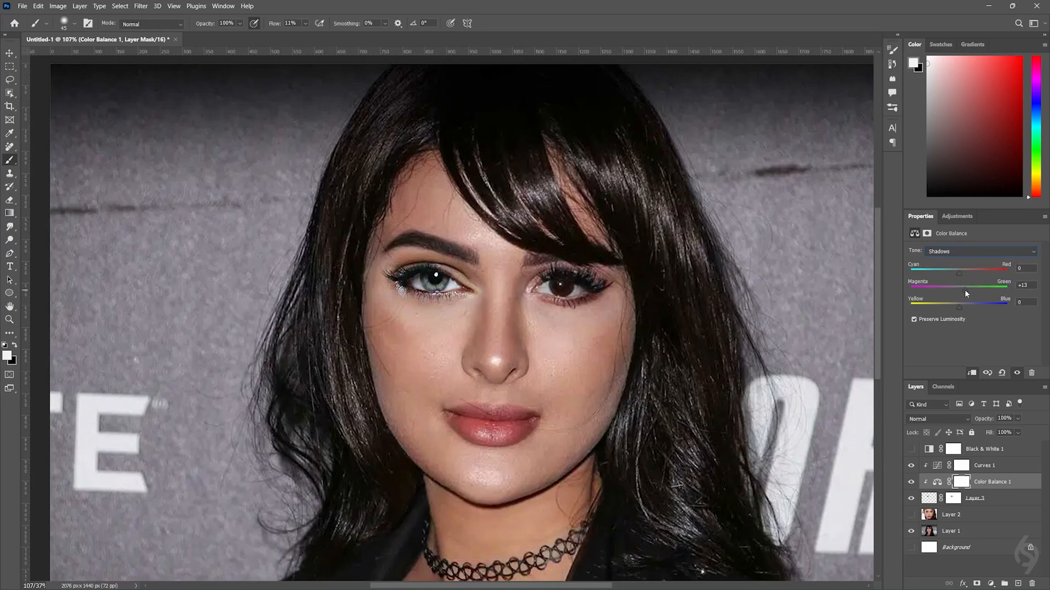
left_click_drag(958, 274, 967, 275)
Step: Touch up Layer 3's mask around the lower lashes and inner eye corner, alternating white and black paint
left_click(954, 498)
scroll(456, 304, "up", 5)
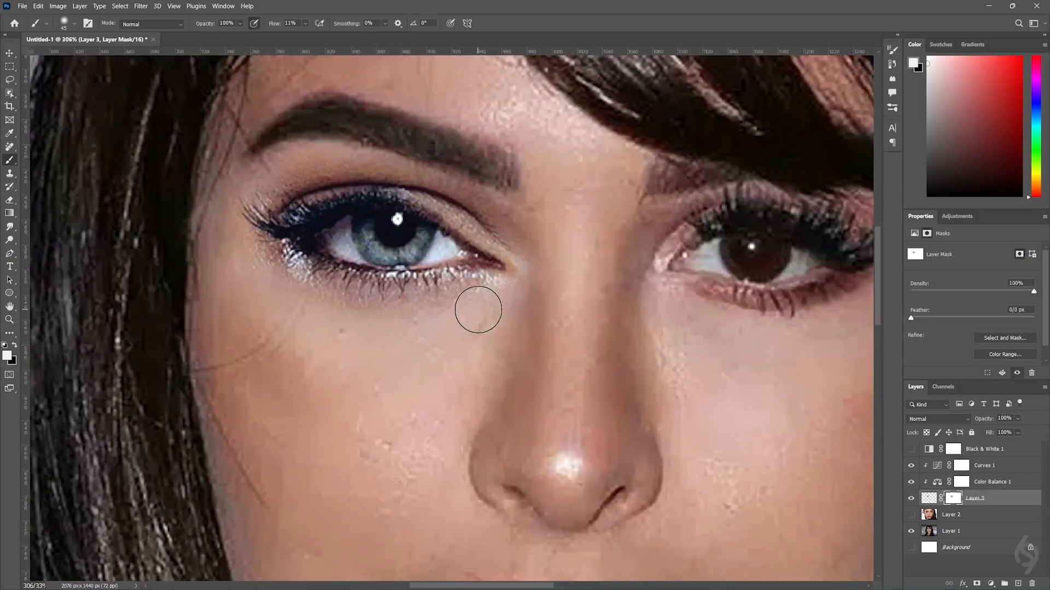
key("x")
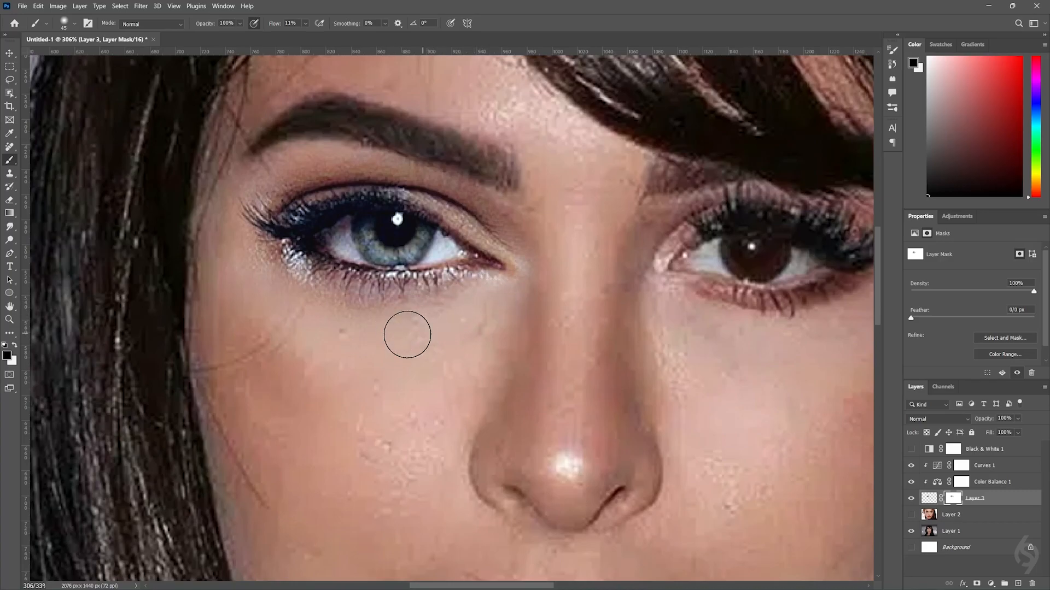
key("x")
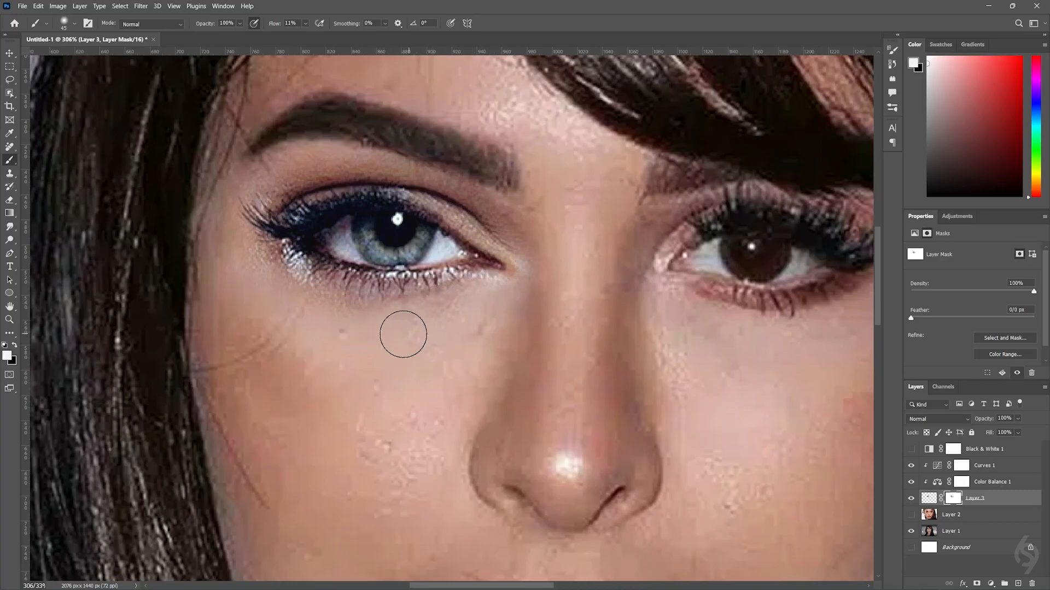
scroll(438, 359, "down", 3)
key("x")
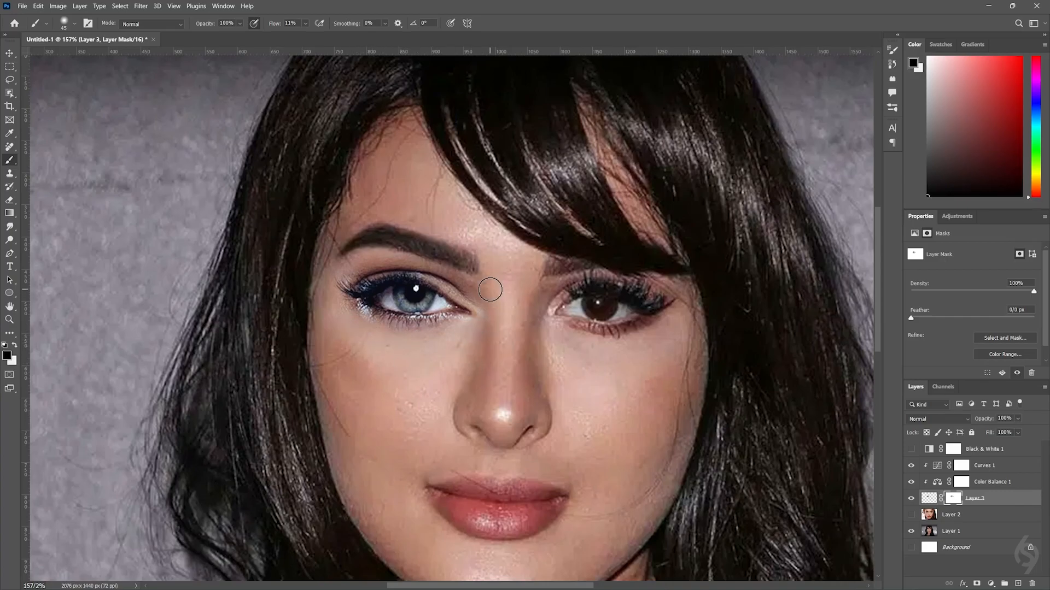
scroll(490, 289, "down", 4)
scroll(472, 308, "up", 3)
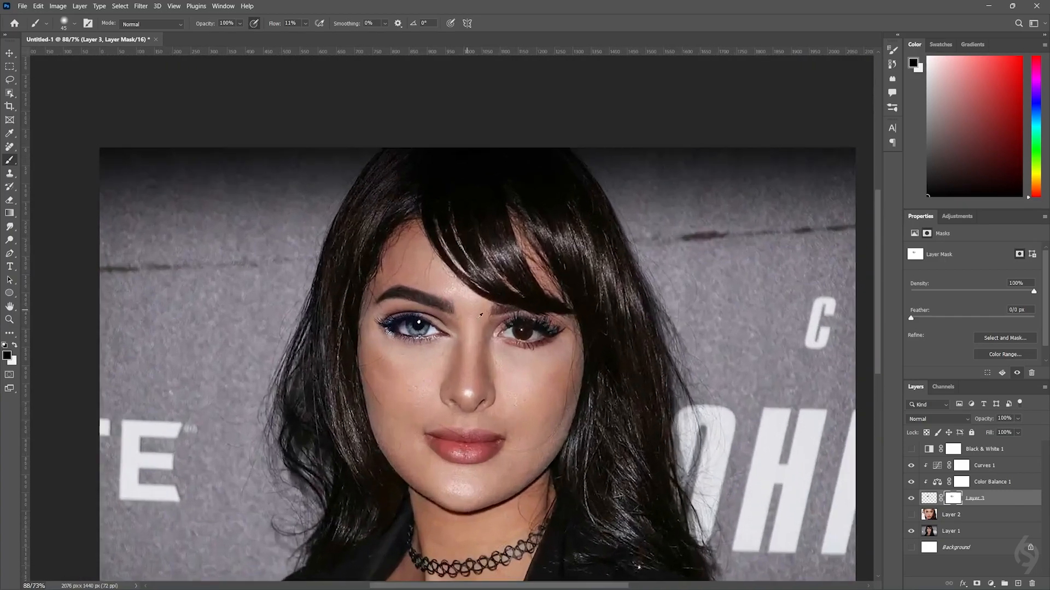
Step: Group the eye layer with its Curves and Color Balance adjustments and name the group "left eye"
left_click(983, 467, "shift")
key("ctrl+g")
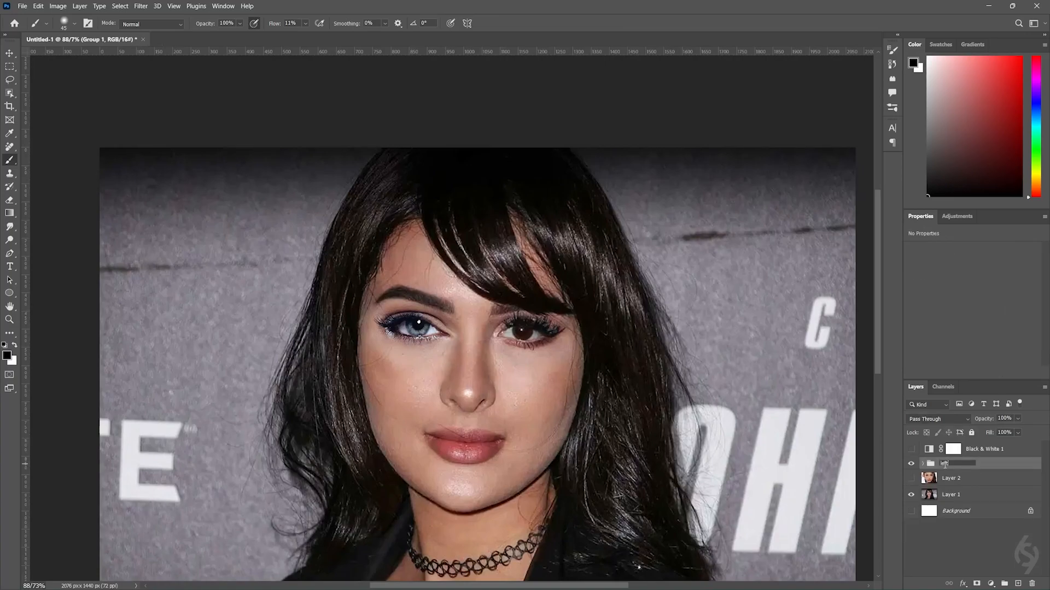
key("Return")
Step: Compare the face with and without the "left eye" group
left_click(10, 54)
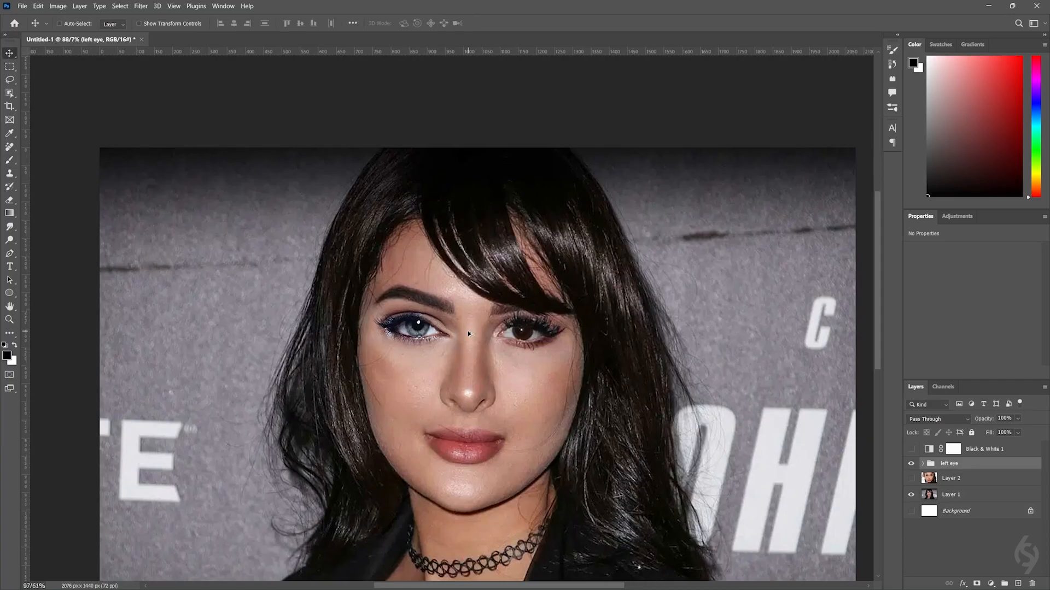
scroll(468, 332, "up", 3)
left_click(911, 464)
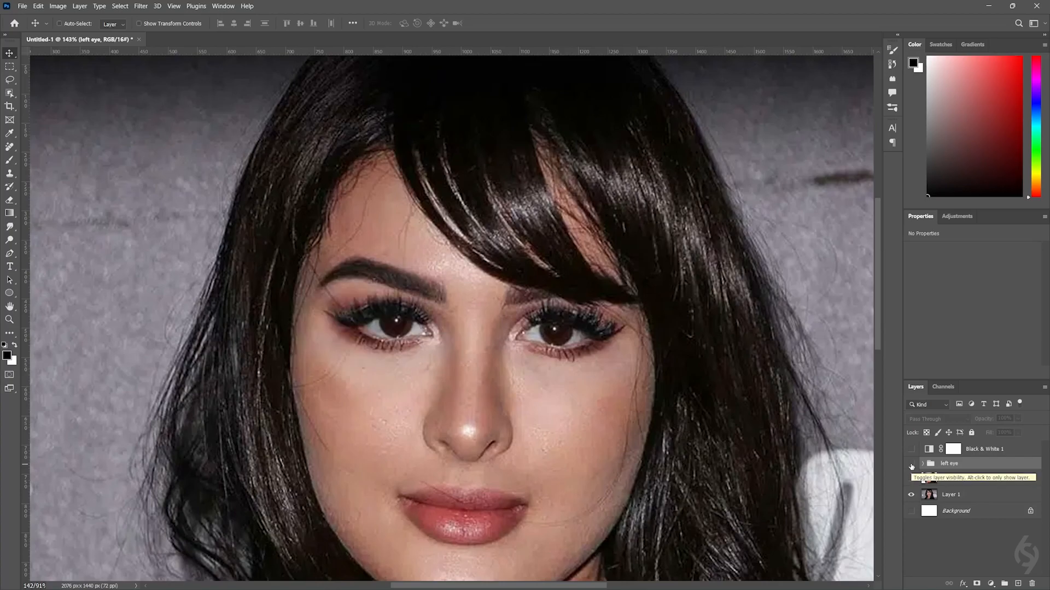
left_click(911, 463)
Step: Touch up Layer 3's mask in the "left eye" group around the eye corners, alternating white and black paint
left_click(923, 463)
left_click(961, 511)
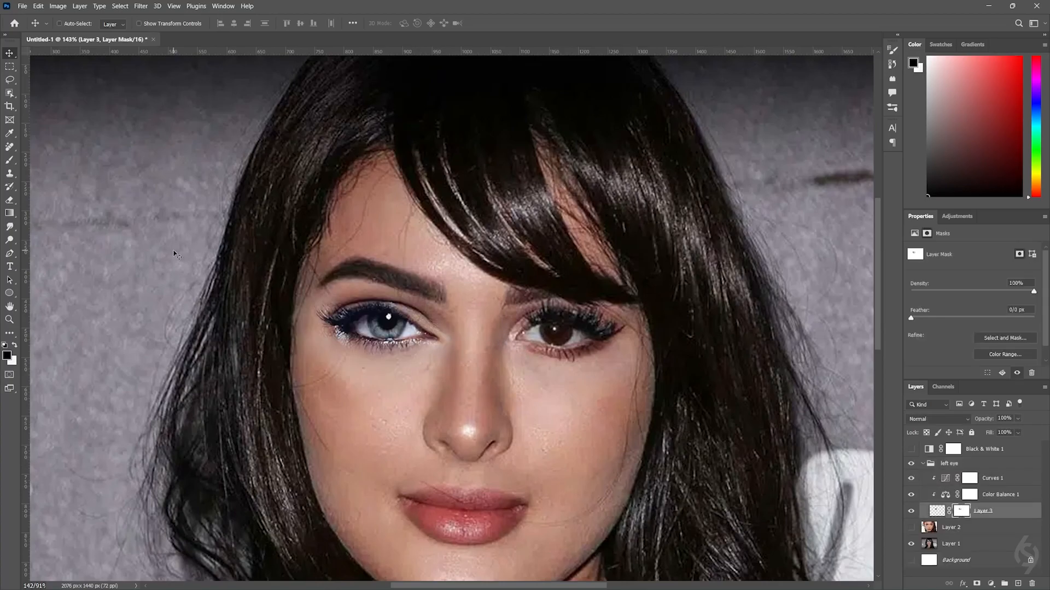
key("b")
key("x")
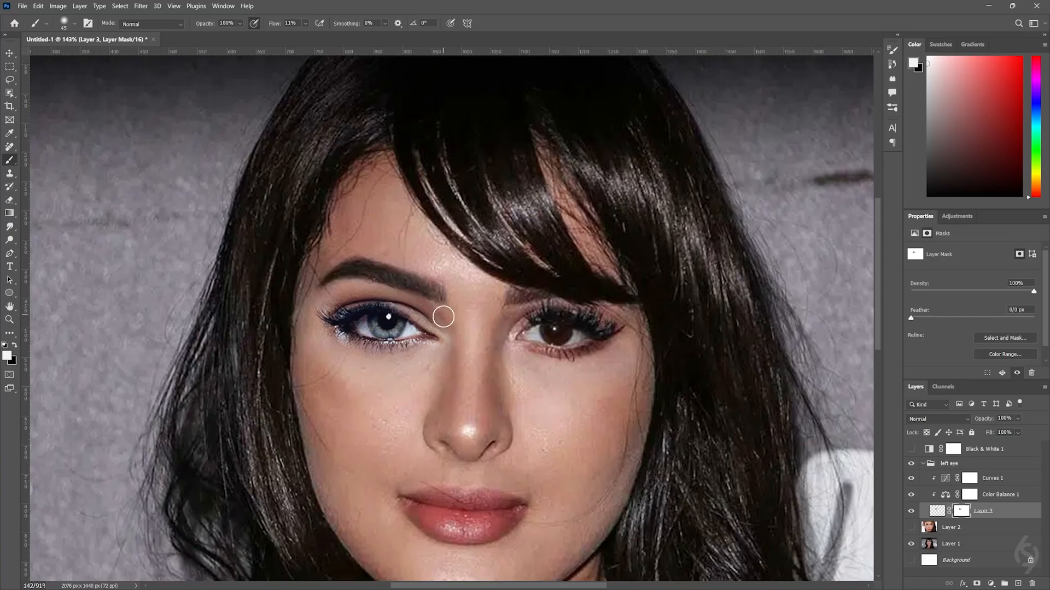
key("x")
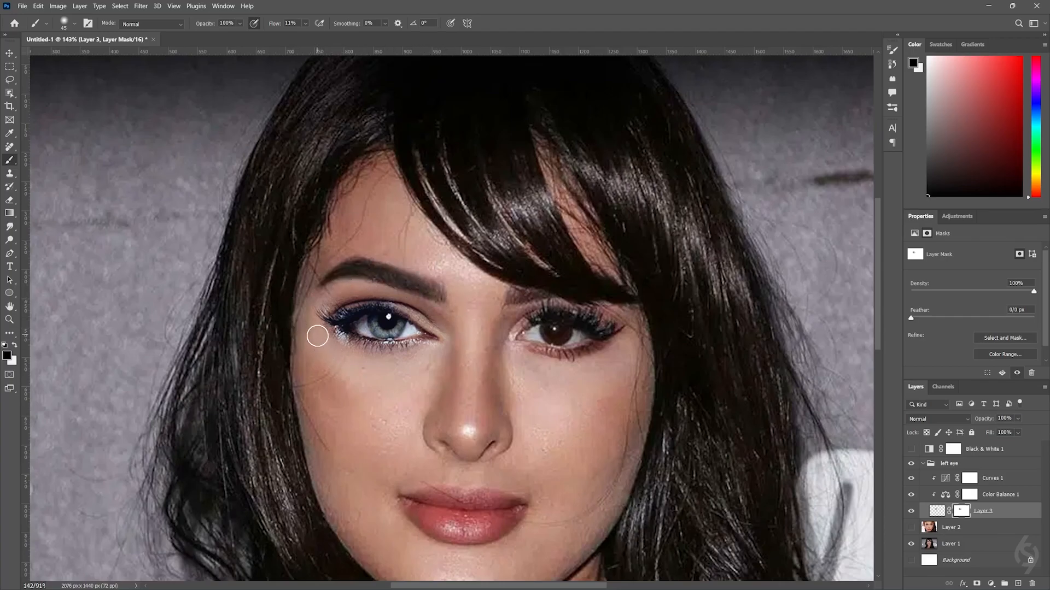
Step: Duplicate the "left eye" group and rename the copy "right eye"
left_click(949, 464)
left_click(923, 463)
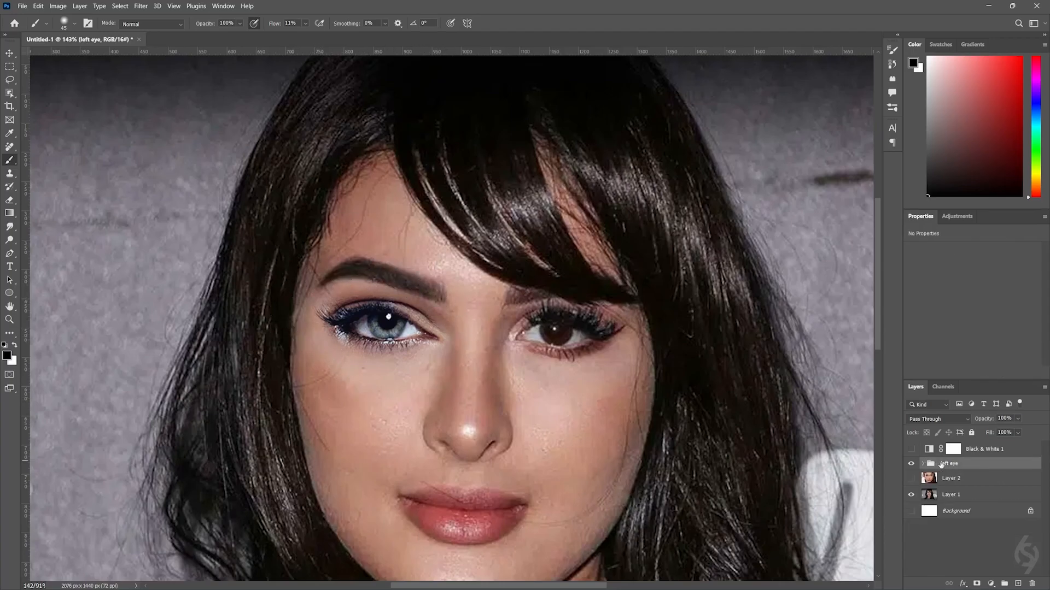
key("ctrl+j")
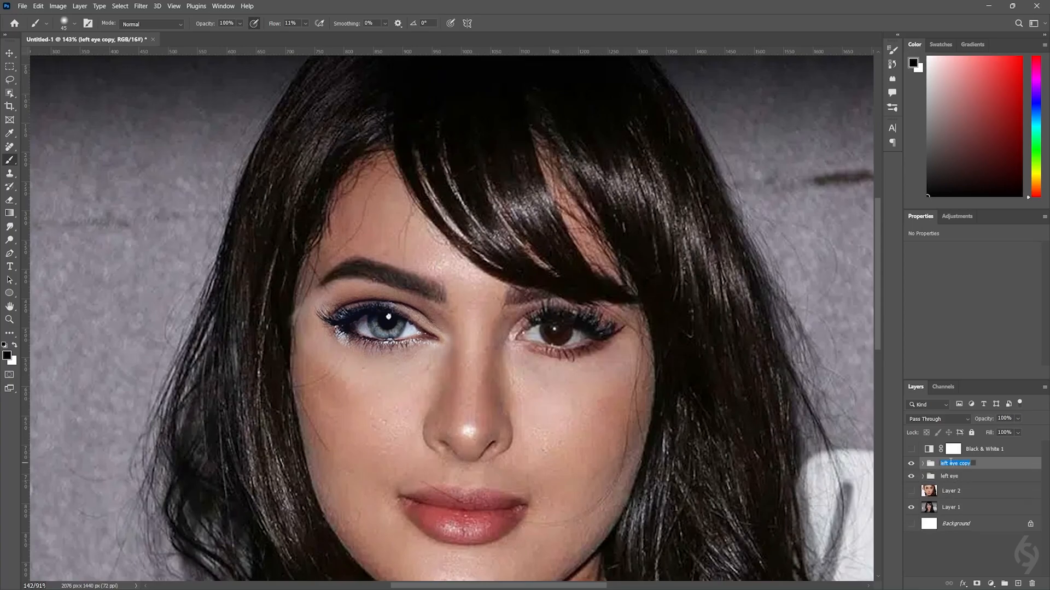
key("Return")
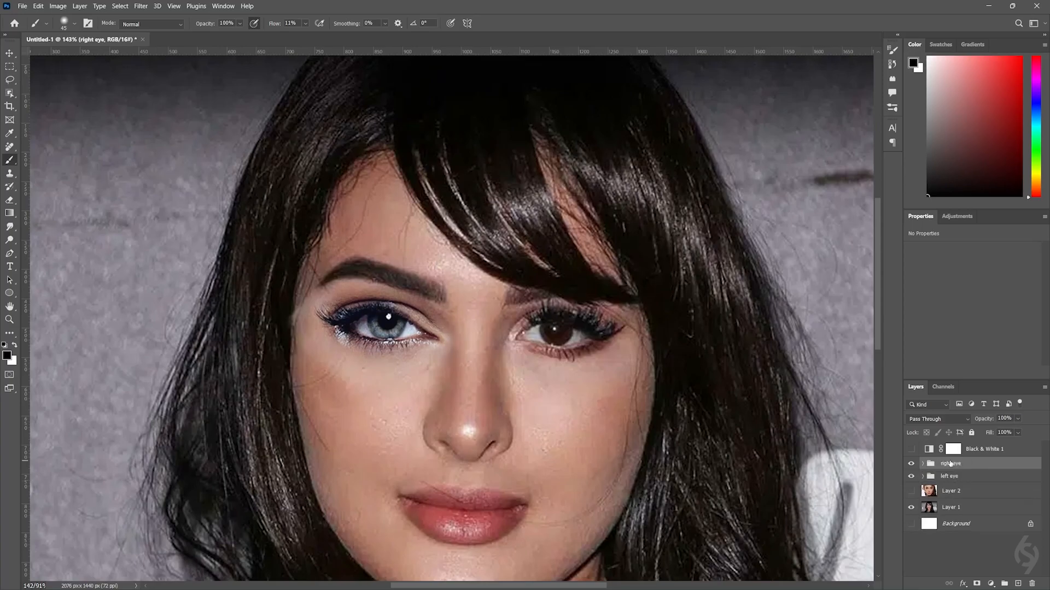
Step: Move the "right eye" group over the other eye and flip it horizontally
key("v")
mouse_move(384, 335)
left_mouse_down()
mouse_move(560, 347)
mouse_move(575, 325)
left_mouse_up()
key("ctrl+t")
right_click(556, 334)
left_click(601, 536)
Step: Lower the "right eye" group's opacity to 55% and align the flipped eye with the original eye beneath it
left_click(1017, 419)
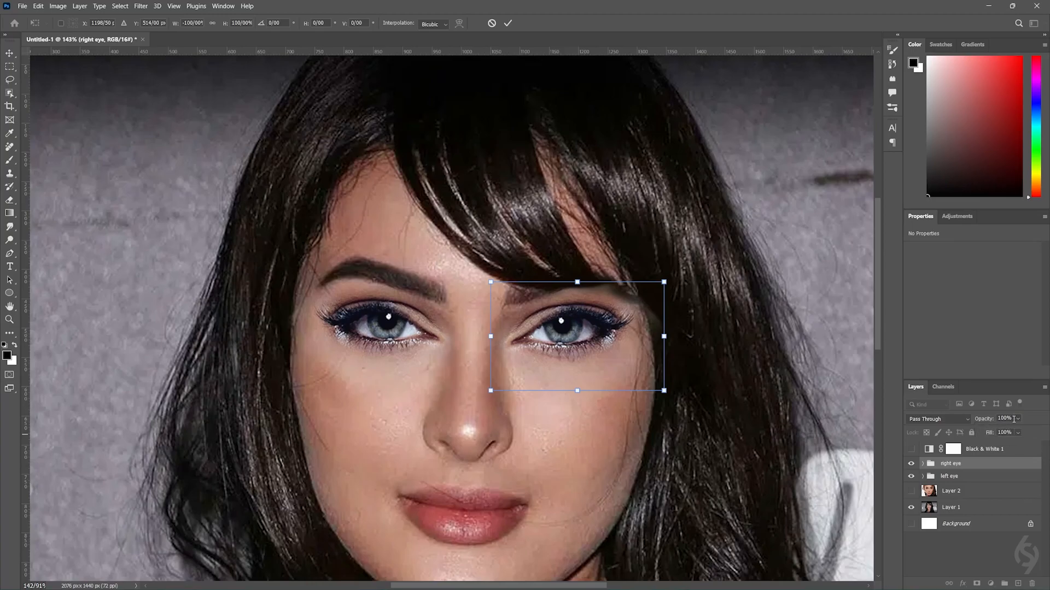
scroll(605, 356, "up", 5)
mouse_move(617, 312)
left_mouse_down()
mouse_move(624, 350)
mouse_move(600, 314)
left_mouse_up()
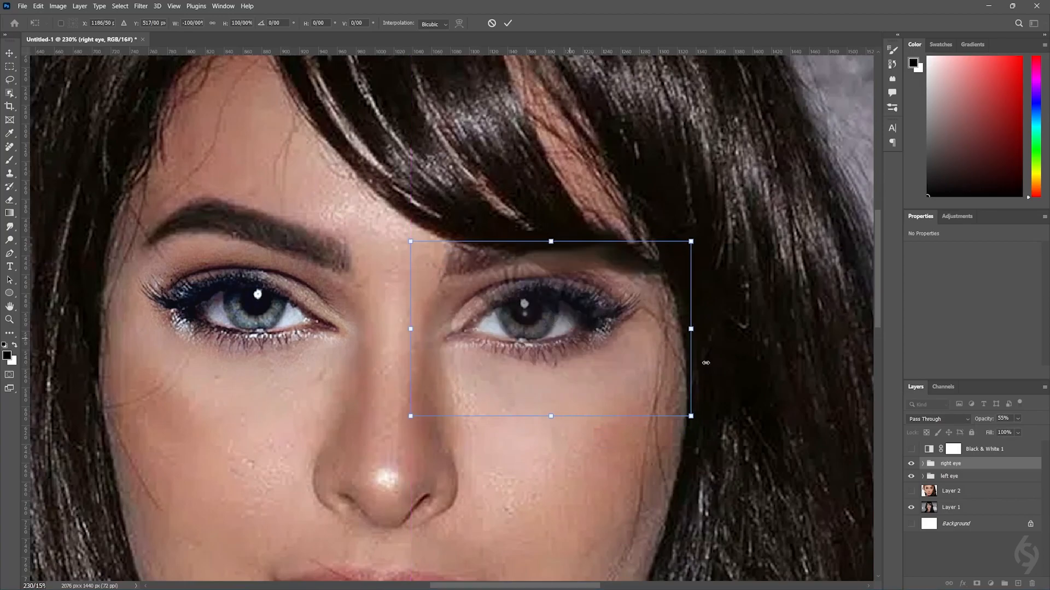
key("Return")
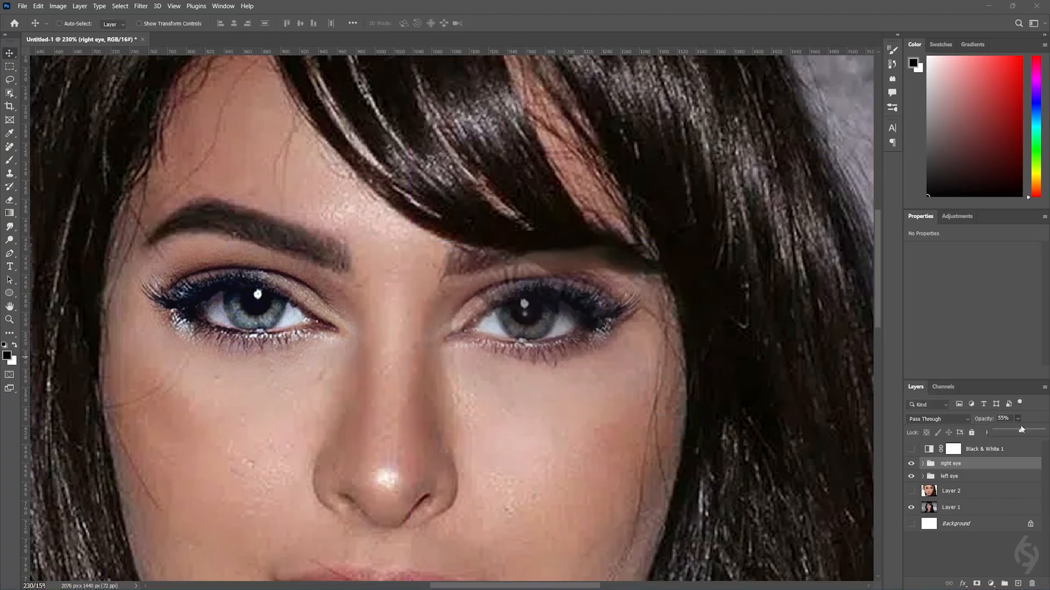
Step: Restore the "right eye" group's opacity to 100% and check both eyes on the whole face
left_click_drag(1038, 439, 1047, 434)
scroll(413, 402, "down", 6)
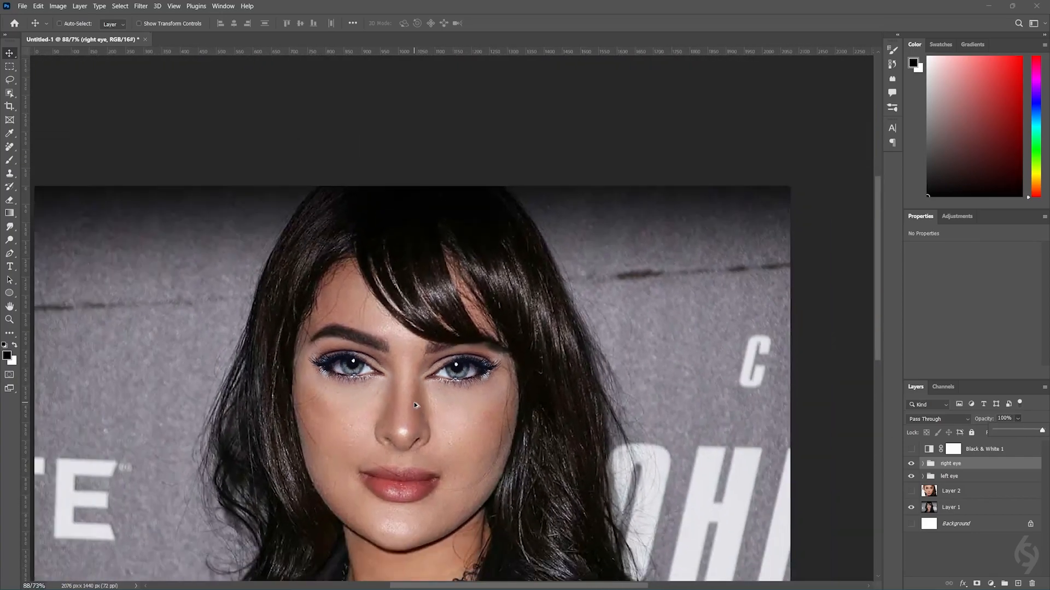
scroll(430, 393, "up", 6)
Step: Paint black on Layer 3's mask in the "right eye" group to bring the hair fringe back above the eyelid
left_click(922, 464)
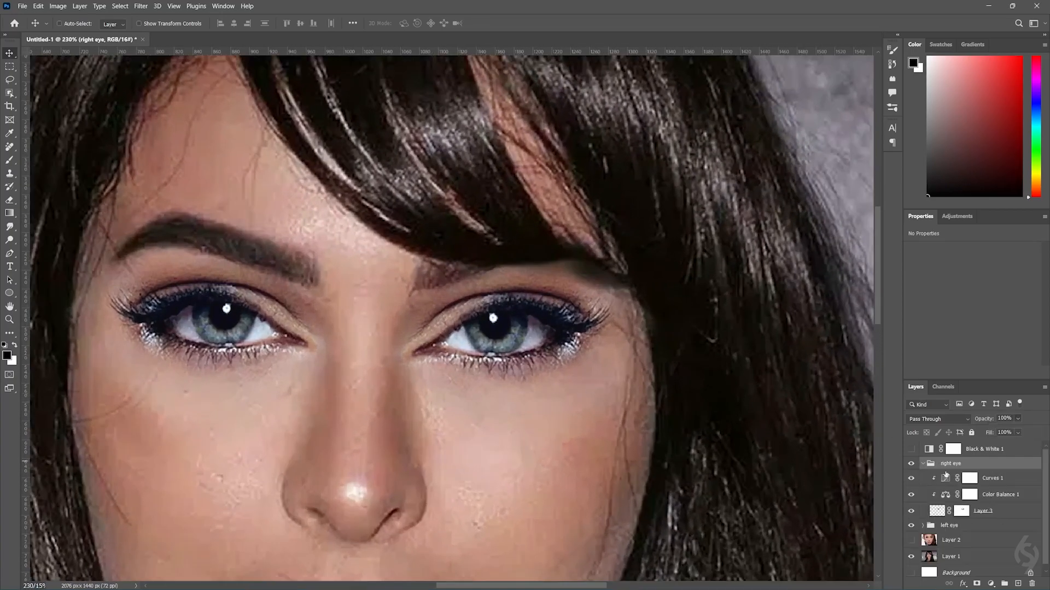
left_click(962, 511)
key("b")
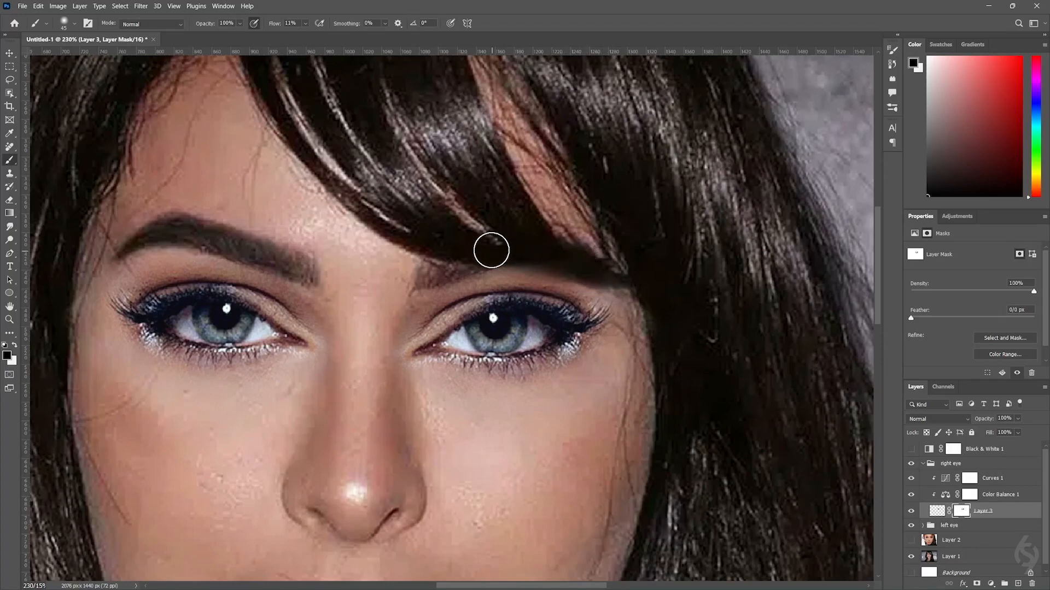
right_click(555, 266)
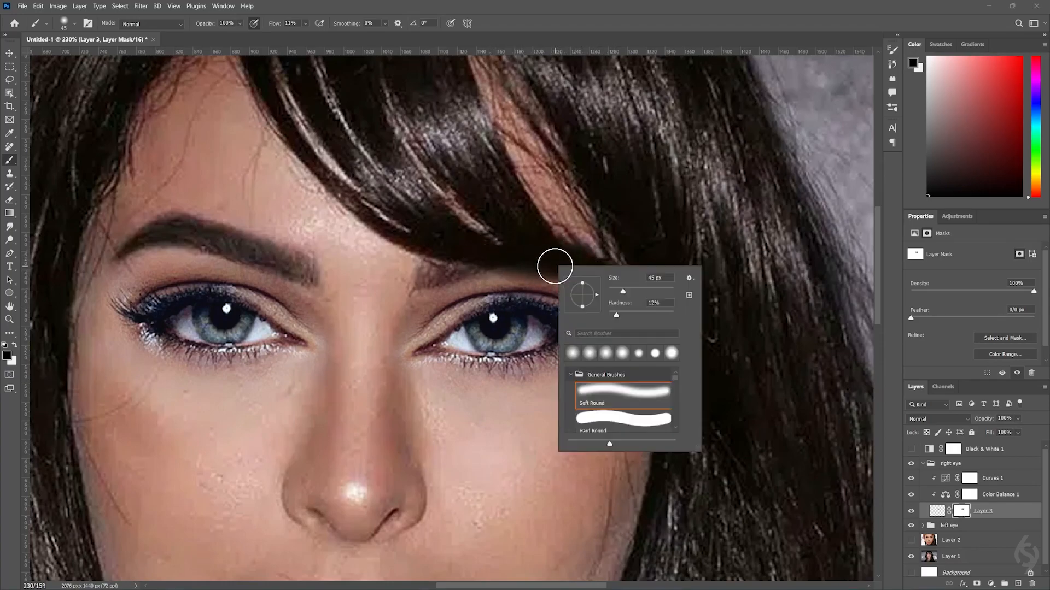
left_click(488, 249)
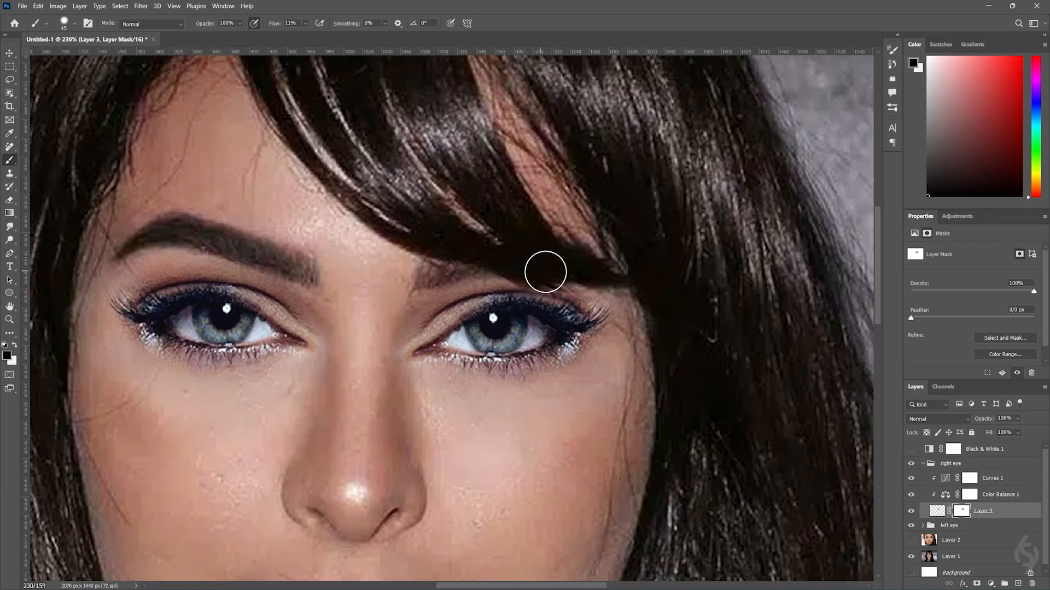
key("x")
key("x")
mouse_move(572, 277)
left_mouse_down()
mouse_move(551, 272)
mouse_move(542, 304)
mouse_move(528, 304)
left_mouse_up()
key("x")
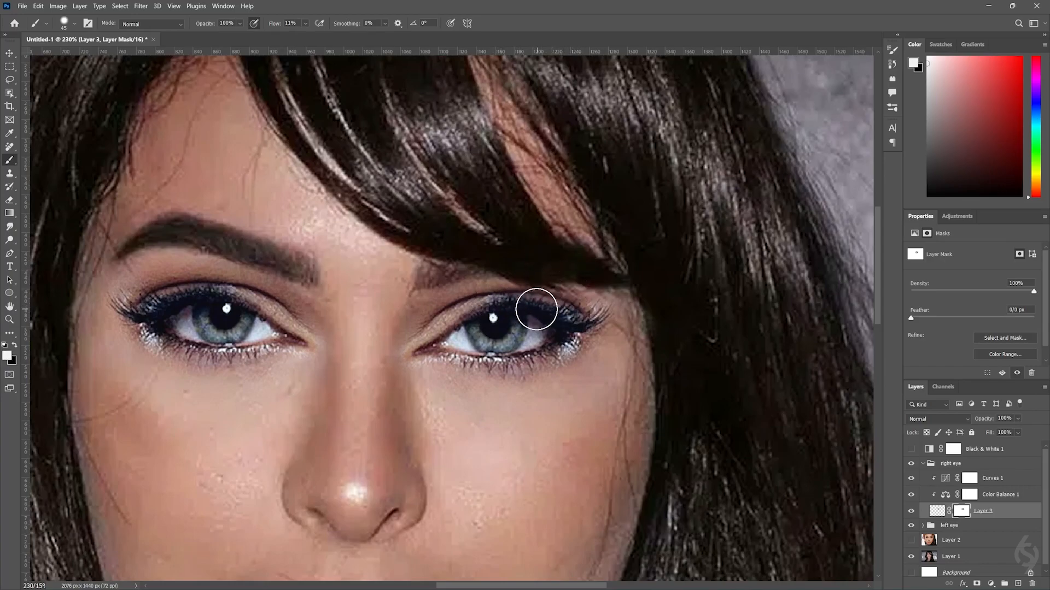
Step: Refine the right eye's mask around the eyebrow and fringe, alternating white and black paint
scroll(420, 328, "down", 5)
scroll(377, 318, "up", 4)
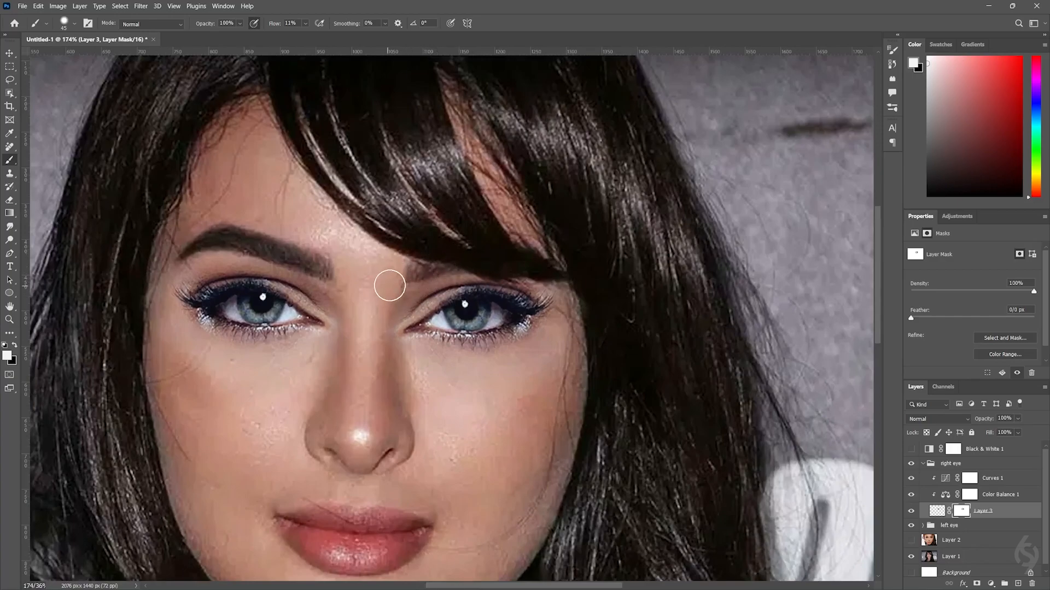
key("x")
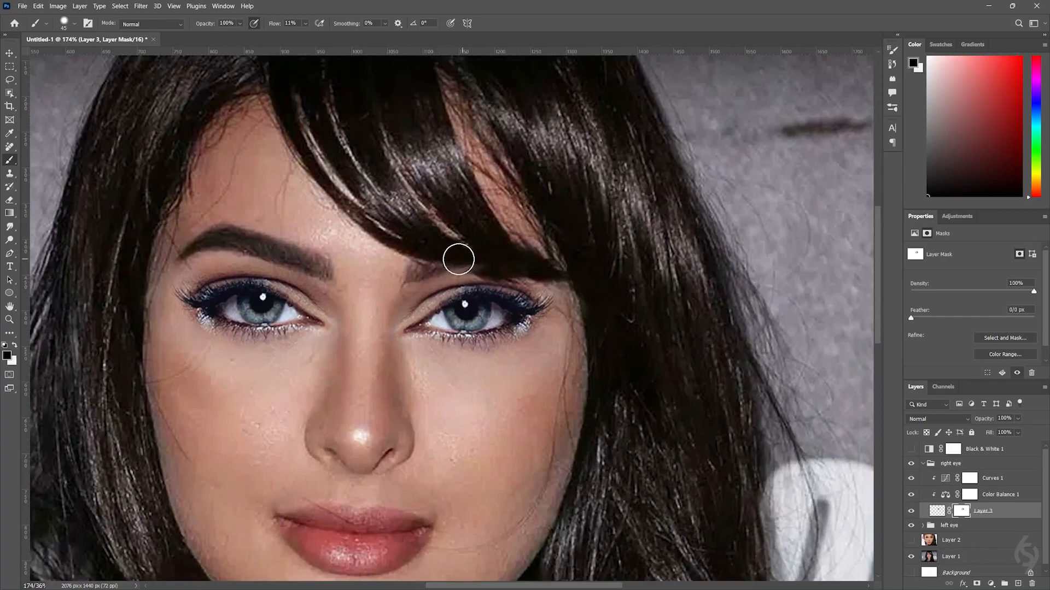
key("x")
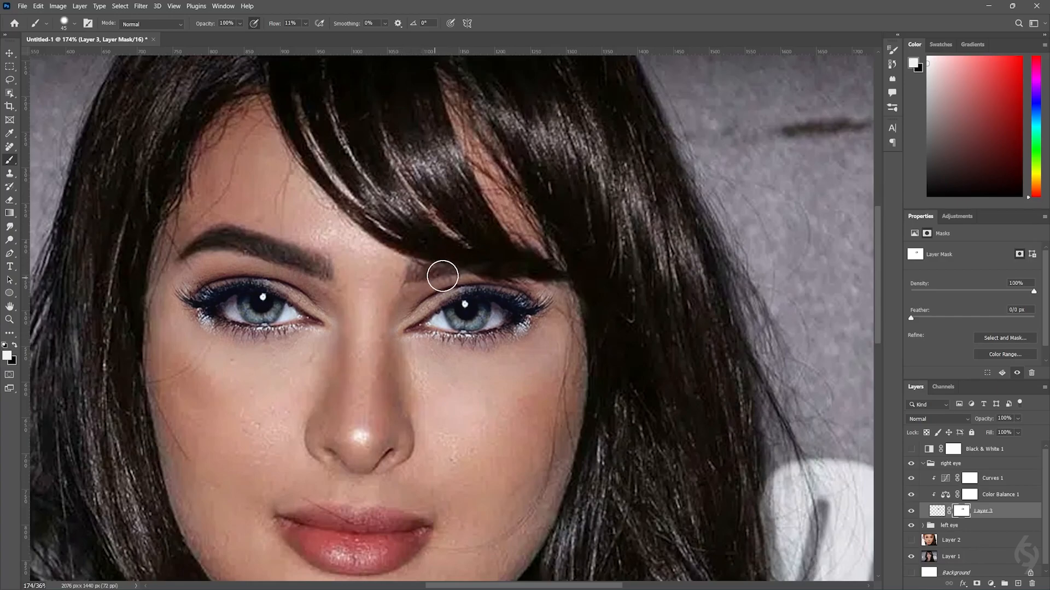
key("x")
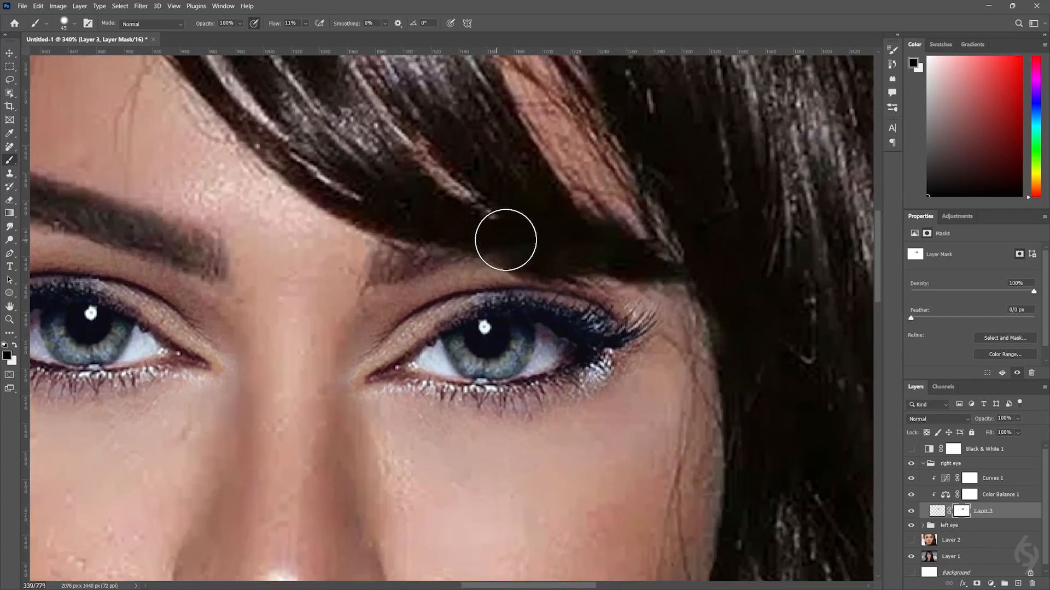
scroll(415, 235, "down", 3)
scroll(443, 264, "down", 4)
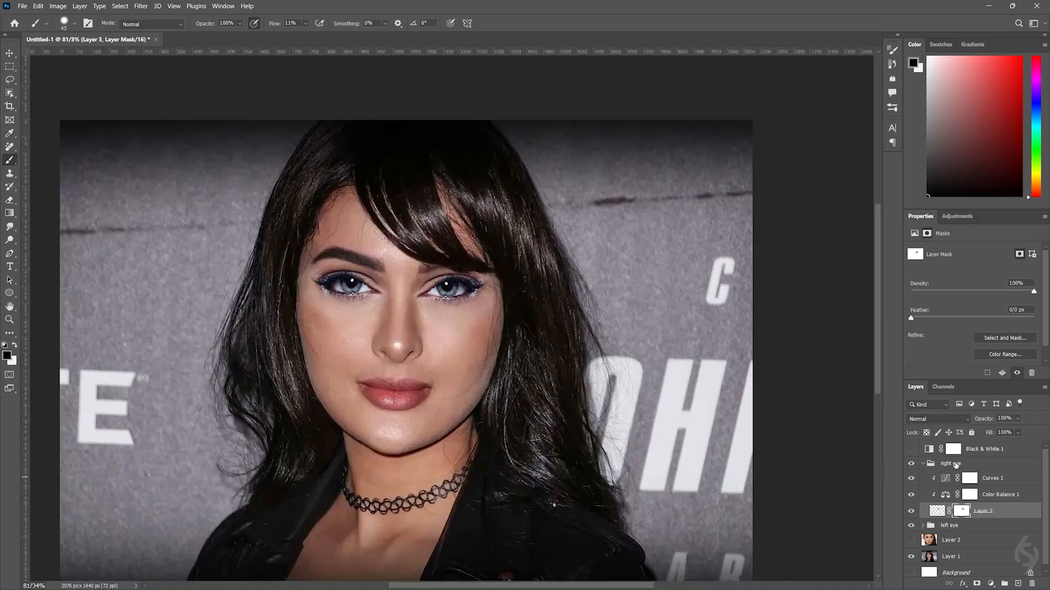
Step: Rotate the "right eye" group 2.5° clockwise to follow the tilt of the face
left_click(955, 464)
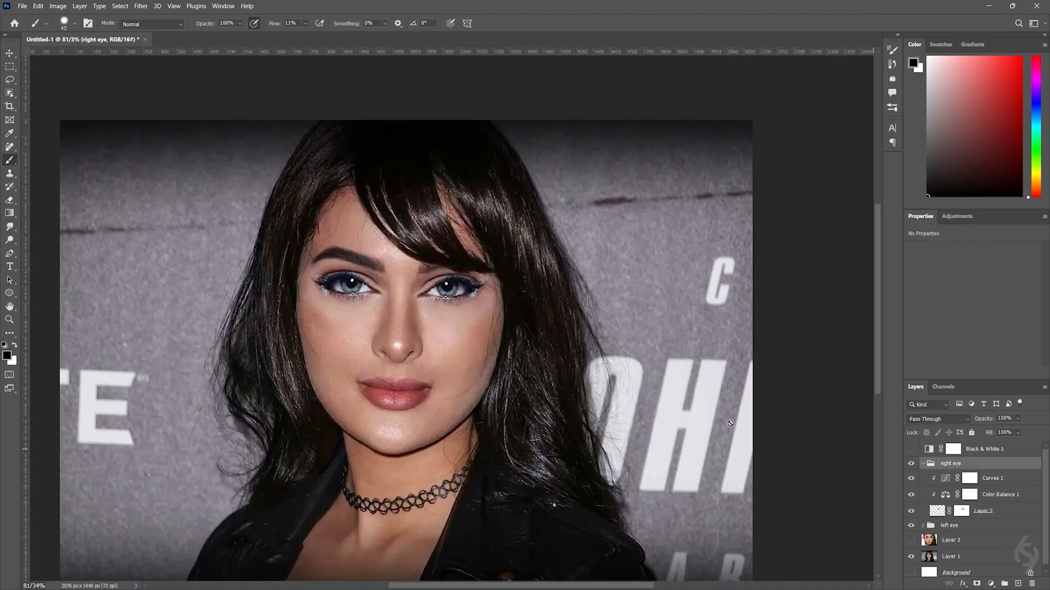
scroll(431, 320, "up", 1)
key("ctrl+t")
left_click_drag(517, 355, 519, 359)
scroll(461, 317, "up", 3)
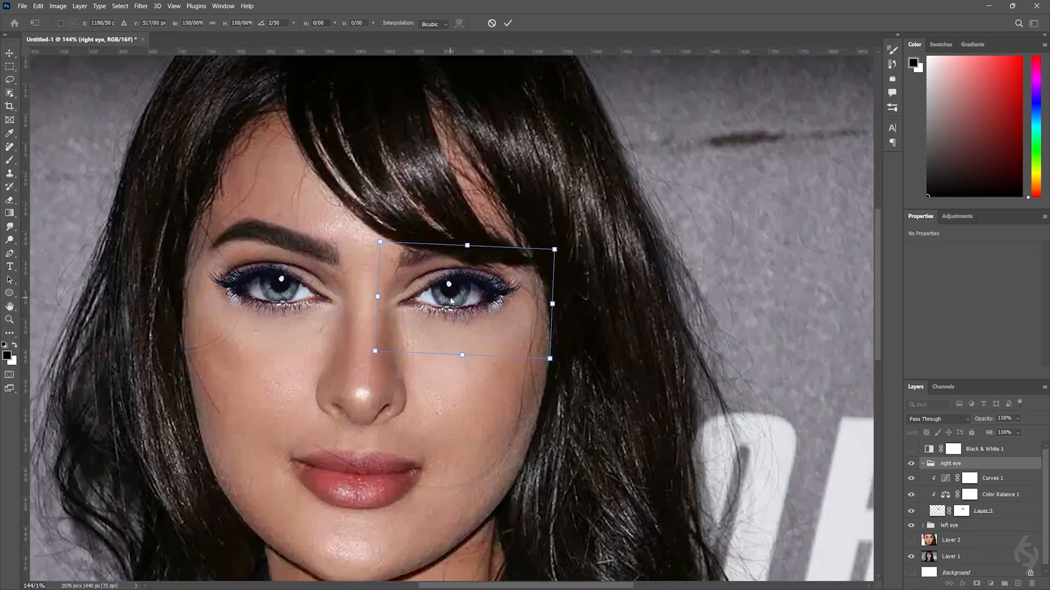
left_click(508, 23)
key("ctrl+0")
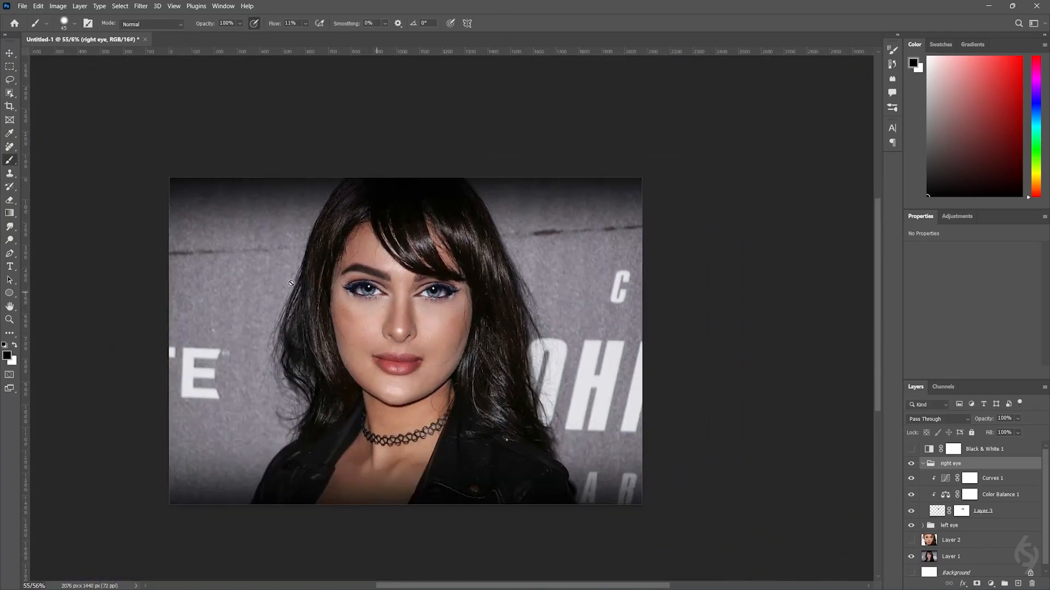
Step: Group the "right eye" and "left eye" groups together and name the new group "eyes"
left_click(12, 55)
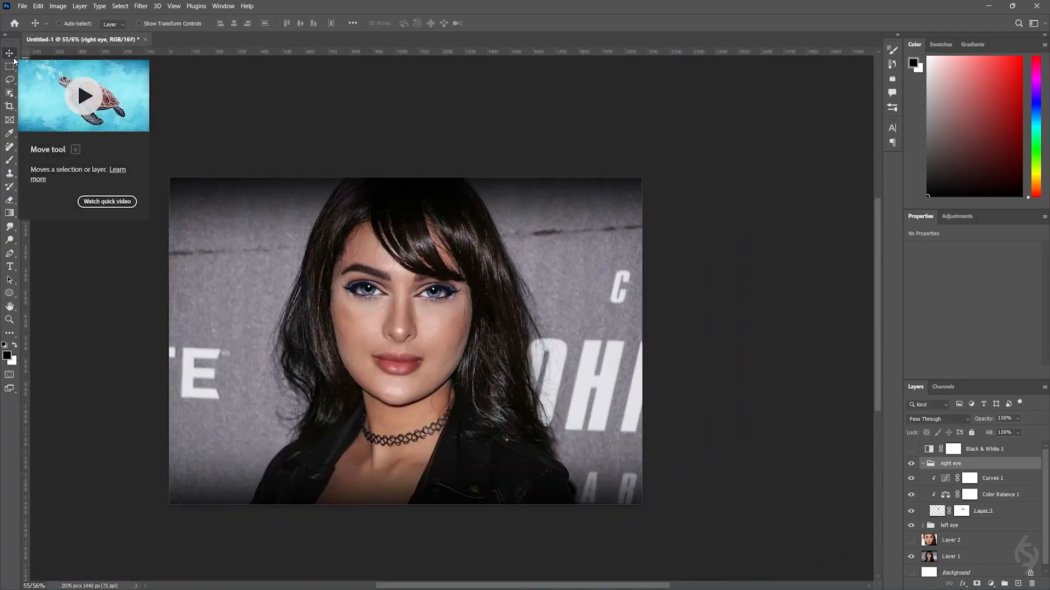
left_click(923, 464)
left_click(954, 479)
left_click(954, 463, "shift")
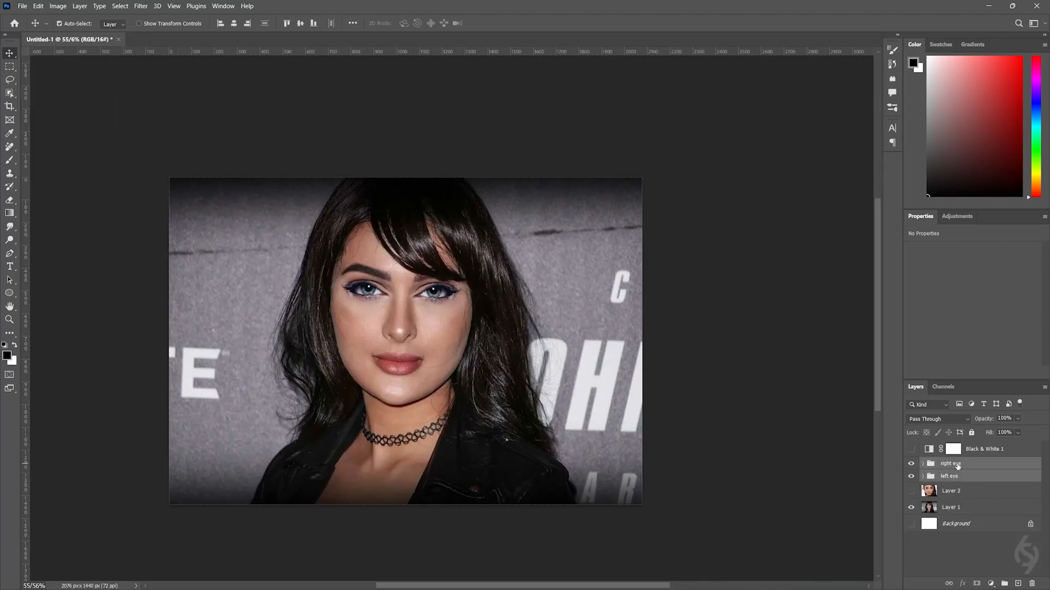
key("ctrl+g")
double_click(956, 463)
Step: Check the contents of the "eyes" group and compare the face with and without it
left_click(924, 465)
left_click(922, 464)
left_click(912, 464)
left_click(911, 463)
left_click(912, 463)
left_click(911, 463)
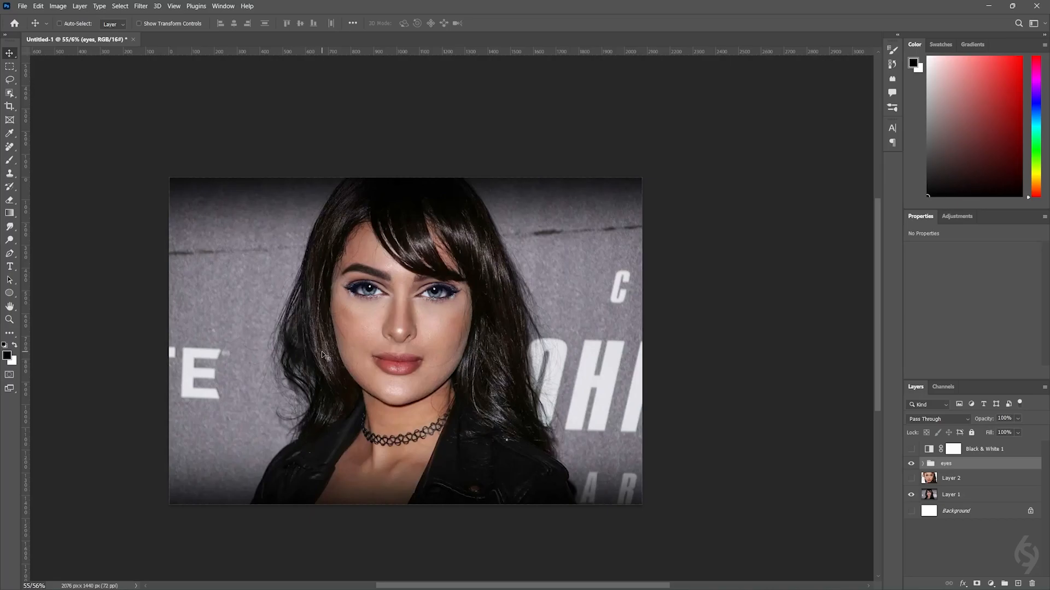
key("ctrl+t")
scroll(458, 346, "up", 2)
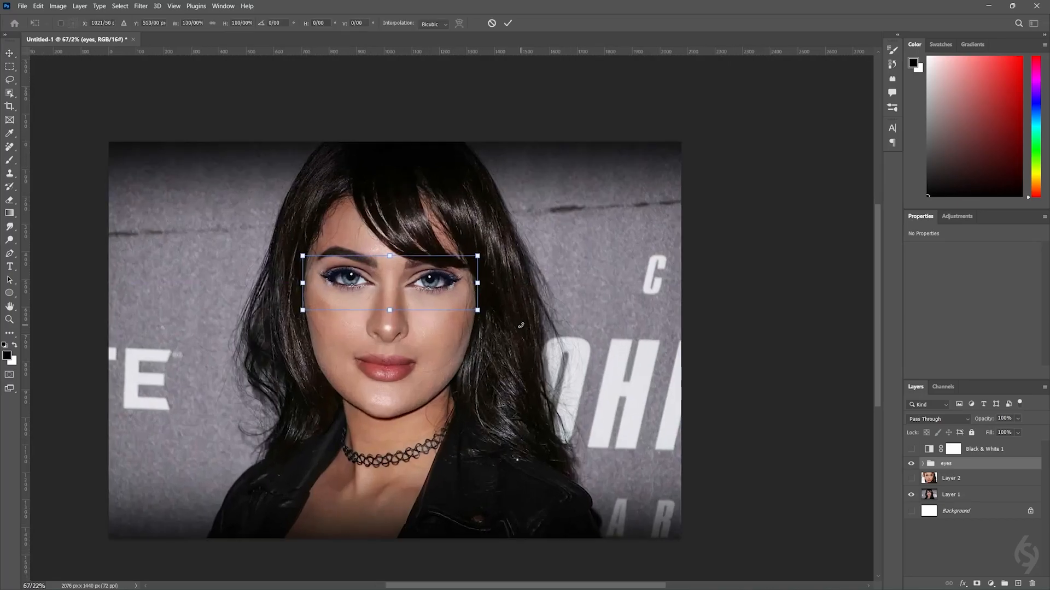
left_click(508, 23)
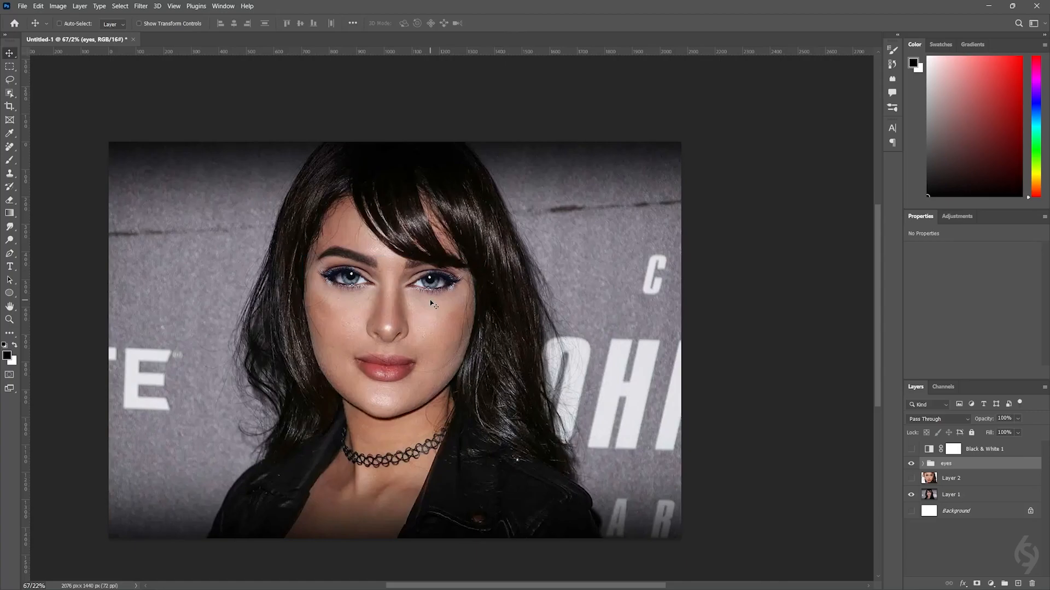
Step: Show Layer 2, hide the "eyes" group, and copy a loose lasso selection around the woman's mouth to a new layer
left_click(911, 479)
left_click(910, 463)
left_click(937, 479)
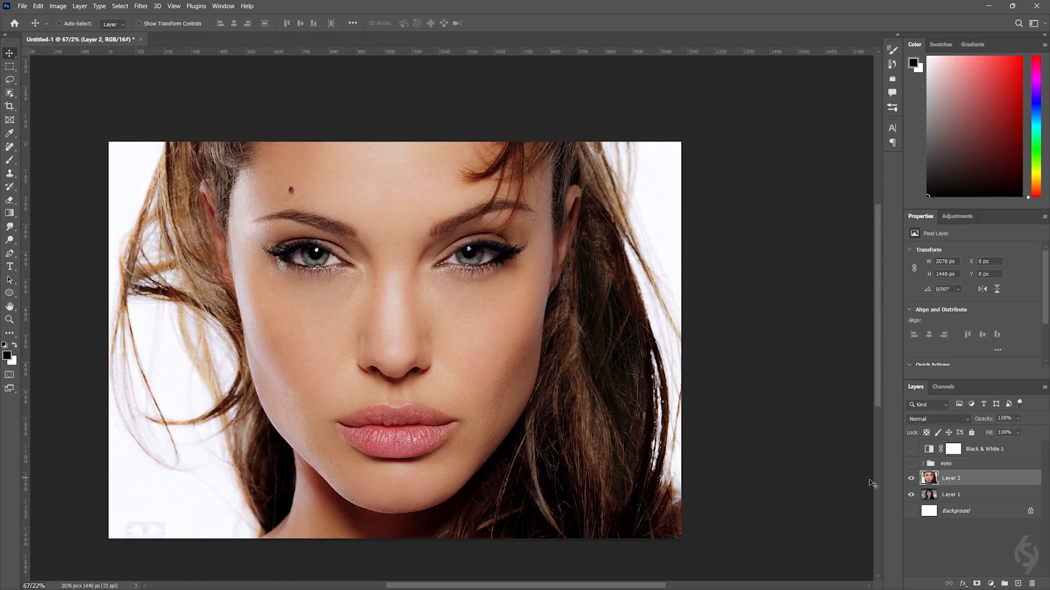
key("l")
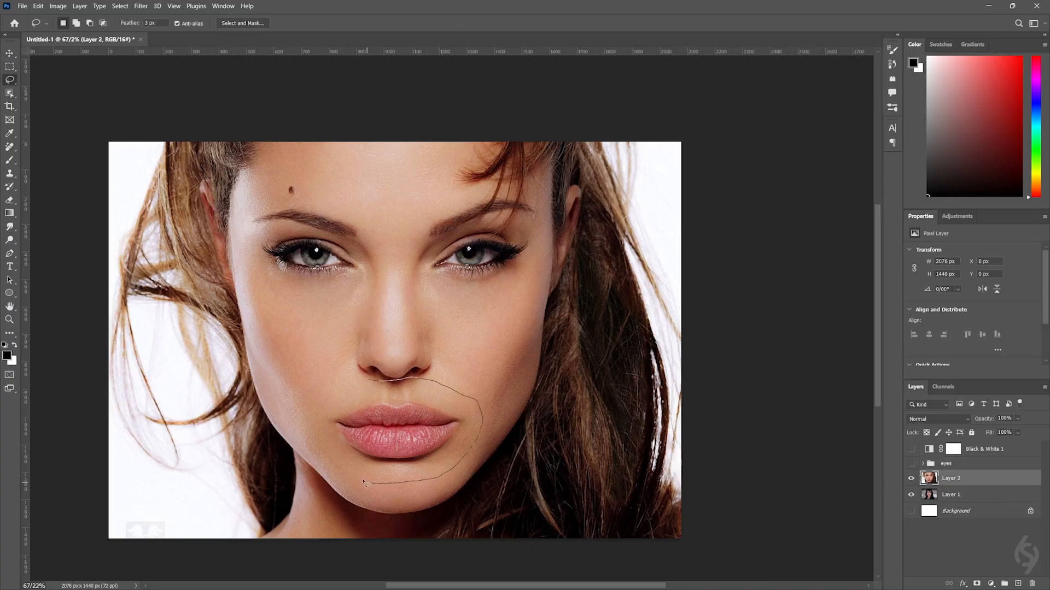
left_click_drag(338, 387, 325, 390)
key("ctrl+j")
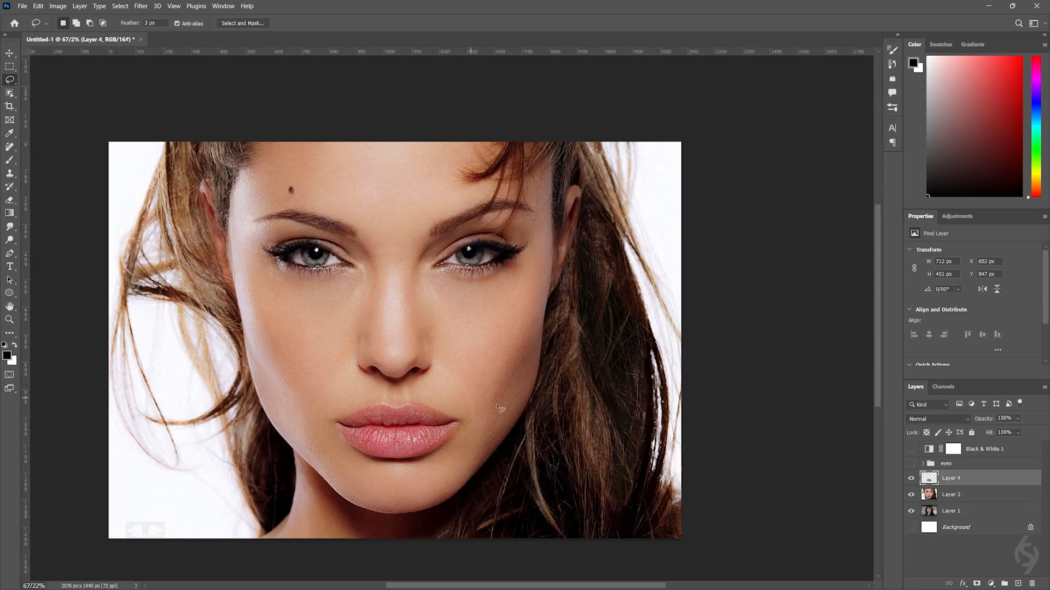
Step: Hide Layer 2 and fit the copied lips over the other woman's mouth, scaled to 61.8% and rotated about 2.7° clockwise
left_click(910, 495)
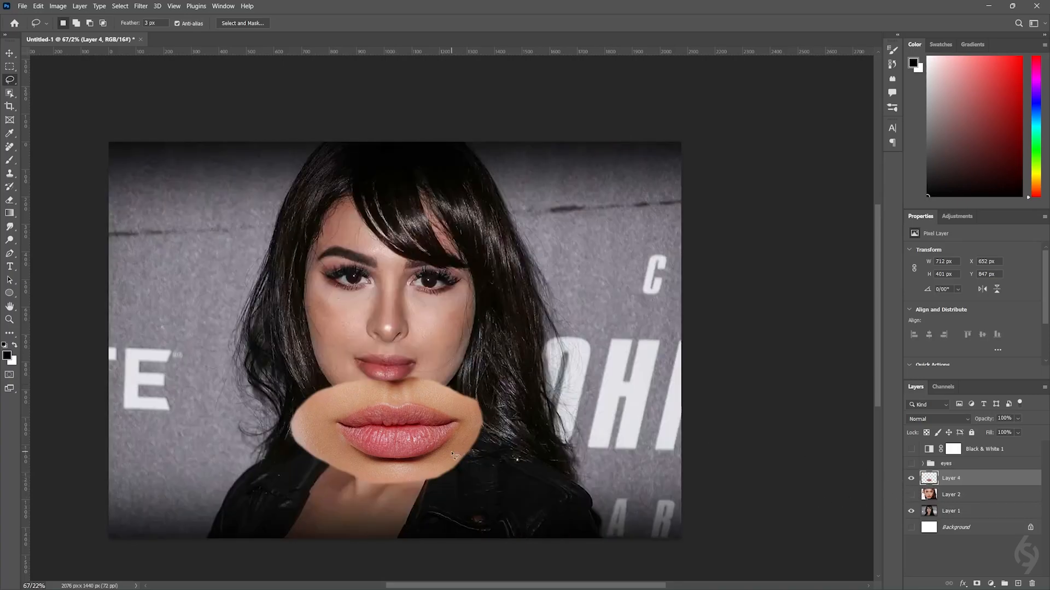
key("ctrl+t")
left_click_drag(480, 483, 409, 443)
left_click_drag(361, 413, 398, 359)
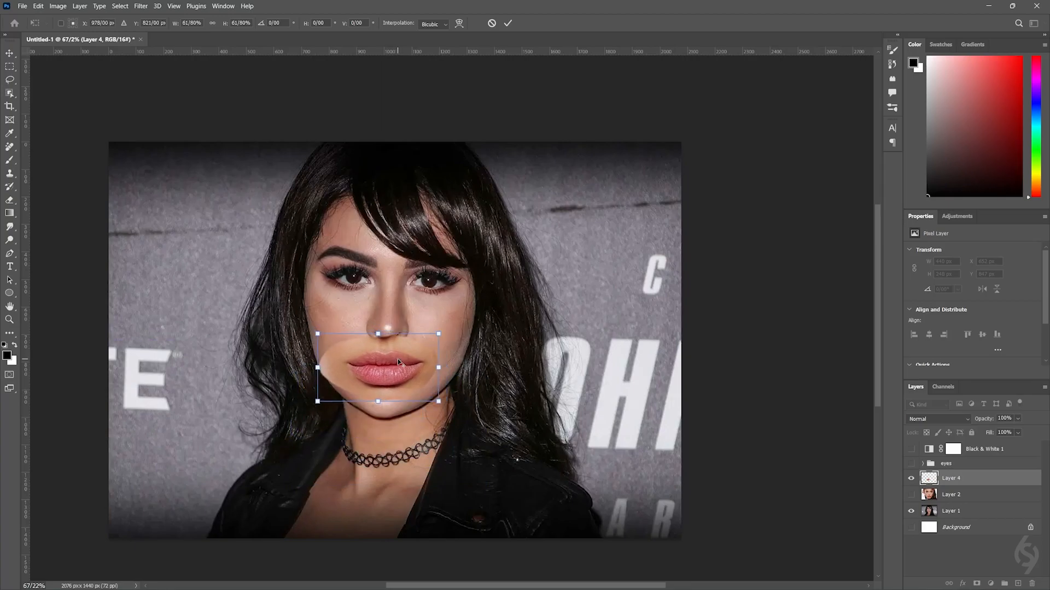
scroll(398, 358, "up", 2)
mouse_move(485, 451)
left_mouse_down()
mouse_move(494, 444)
mouse_move(484, 458)
left_mouse_up()
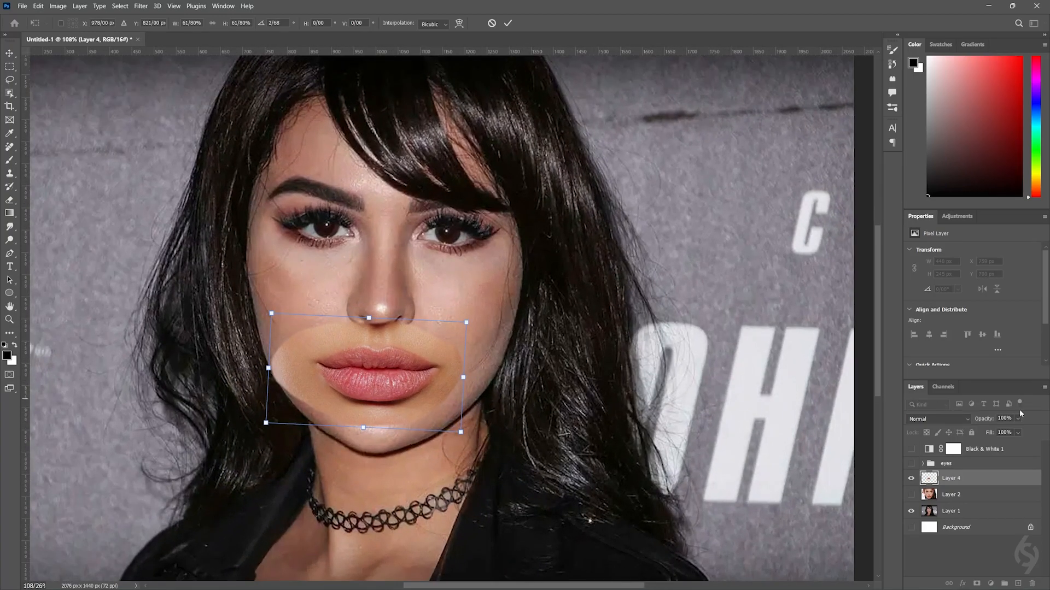
Step: Lower Layer 4's opacity to 51% and refine the copied lips' fit over the mouth, scaled to about 62.5%
left_click(1004, 431)
scroll(377, 418, "up", 3)
left_click_drag(384, 383, 387, 379)
left_click_drag(491, 431, 494, 433)
left_click_drag(420, 388, 416, 384)
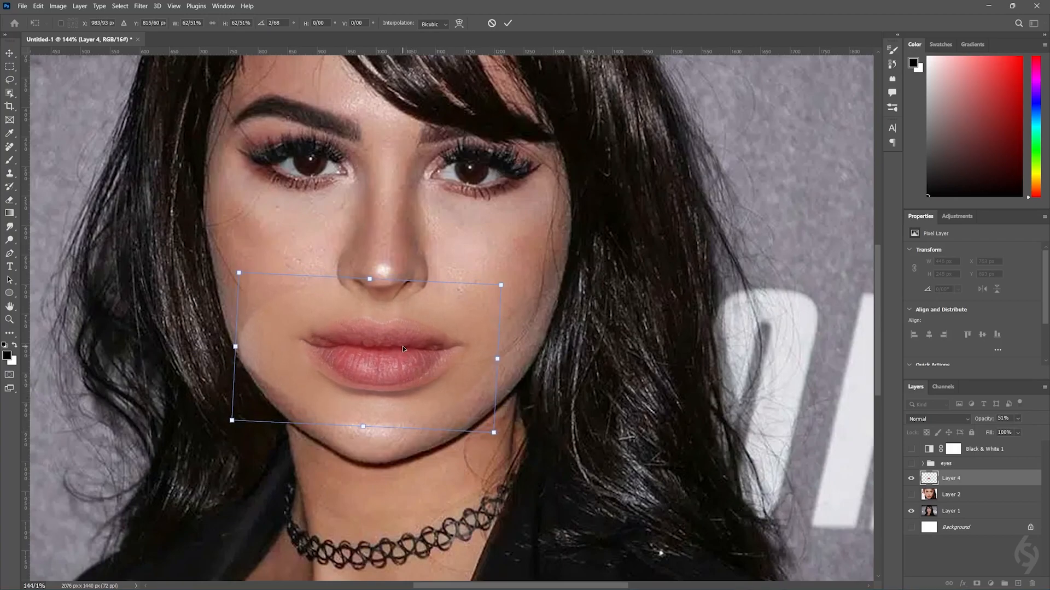
Step: Restore Layer 4's opacity to 100% and apply the lips' transformation
left_click_drag(1020, 434, 1042, 432)
scroll(439, 370, "down", 4)
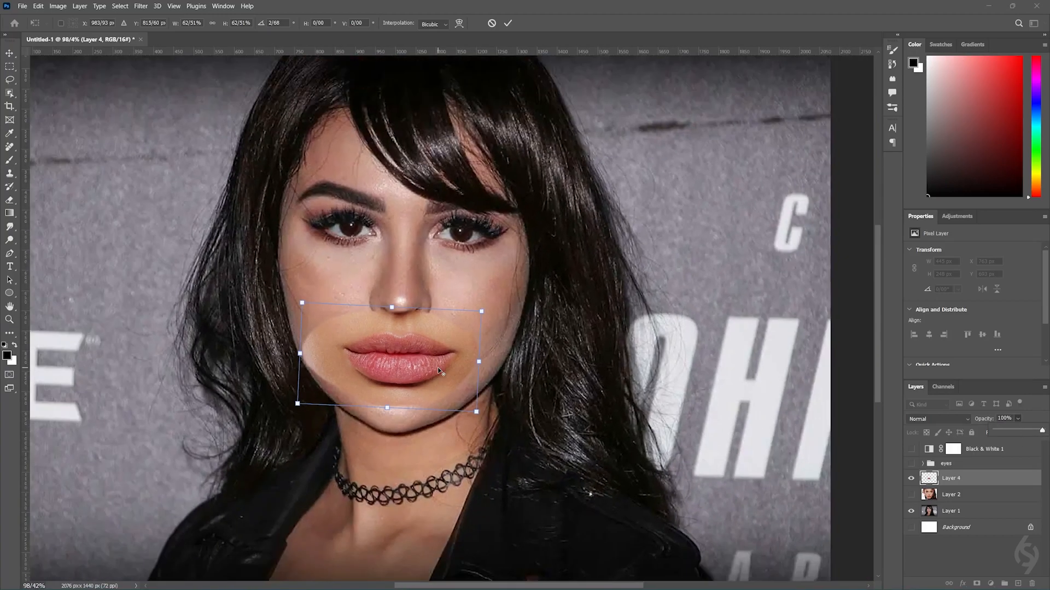
left_click(508, 23)
Step: Add a layer mask to Layer 4, paint away the skin edges around the lips with a 67 px brush, and check the blend in black and white
scroll(413, 347, "up", 3)
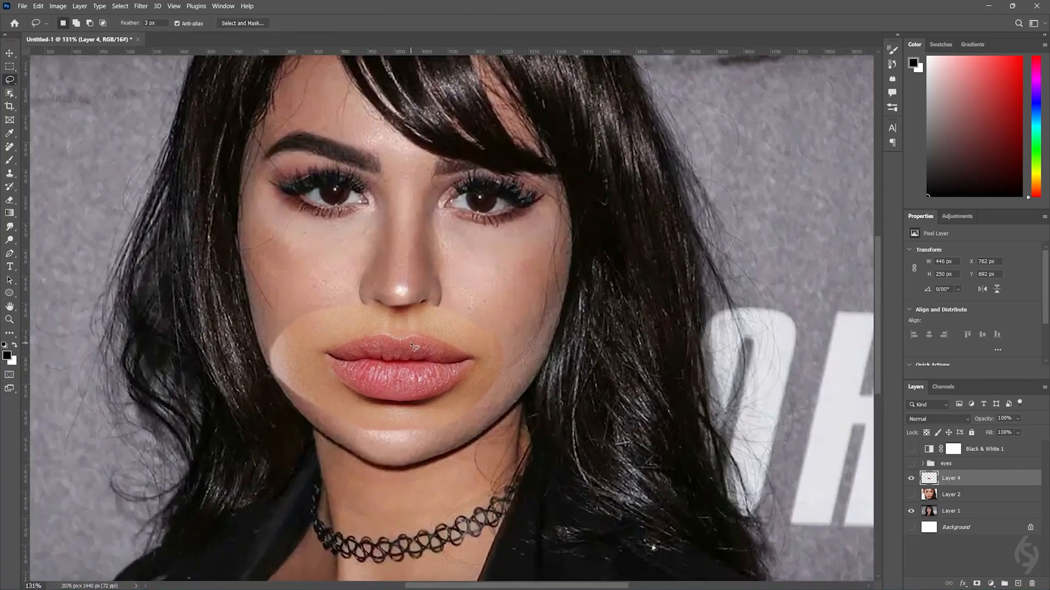
left_click(976, 584)
key("b")
right_click(462, 327)
left_click_drag(533, 353, 539, 353)
mouse_move(445, 301)
left_mouse_down()
mouse_move(342, 307)
mouse_move(280, 342)
mouse_move(282, 353)
mouse_move(307, 397)
mouse_move(301, 380)
mouse_move(386, 431)
mouse_move(361, 430)
mouse_move(425, 435)
mouse_move(478, 416)
mouse_move(470, 424)
mouse_move(508, 364)
mouse_move(474, 314)
left_mouse_up()
left_click(911, 449)
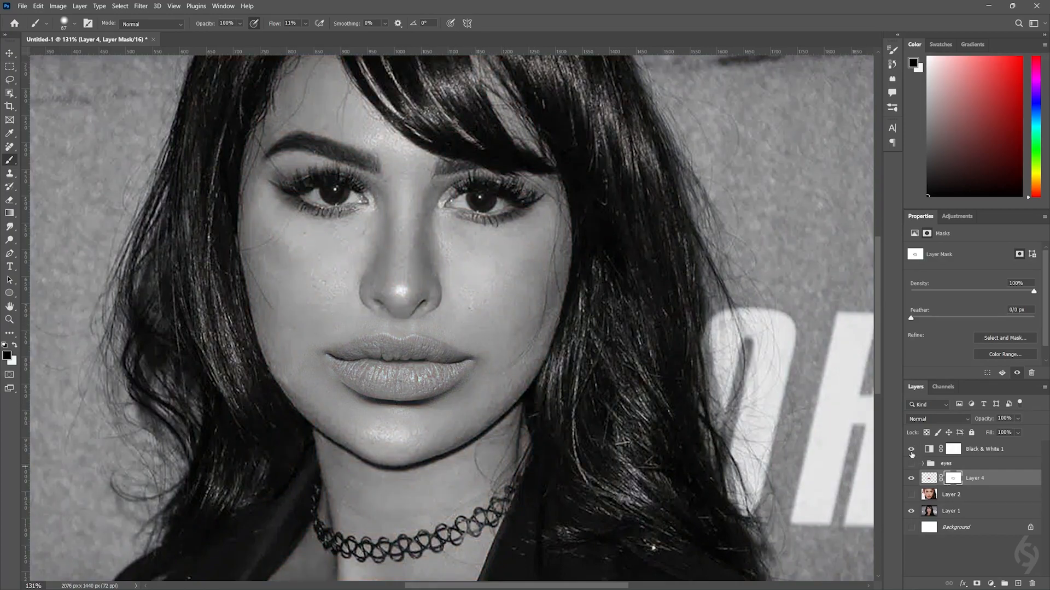
left_click(912, 450)
Step: Add a Color Balance adjustment clipped to Layer 4 and shift its tonal ranges to match the lips' surrounding skin to the face
left_click(987, 582)
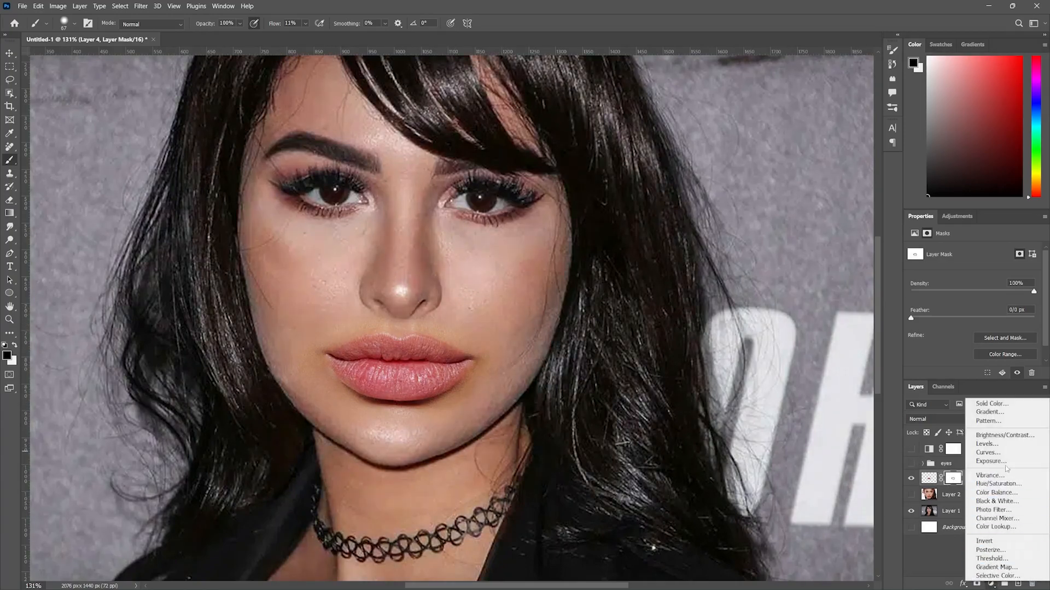
left_click(984, 485)
key("ctrl+alt+g")
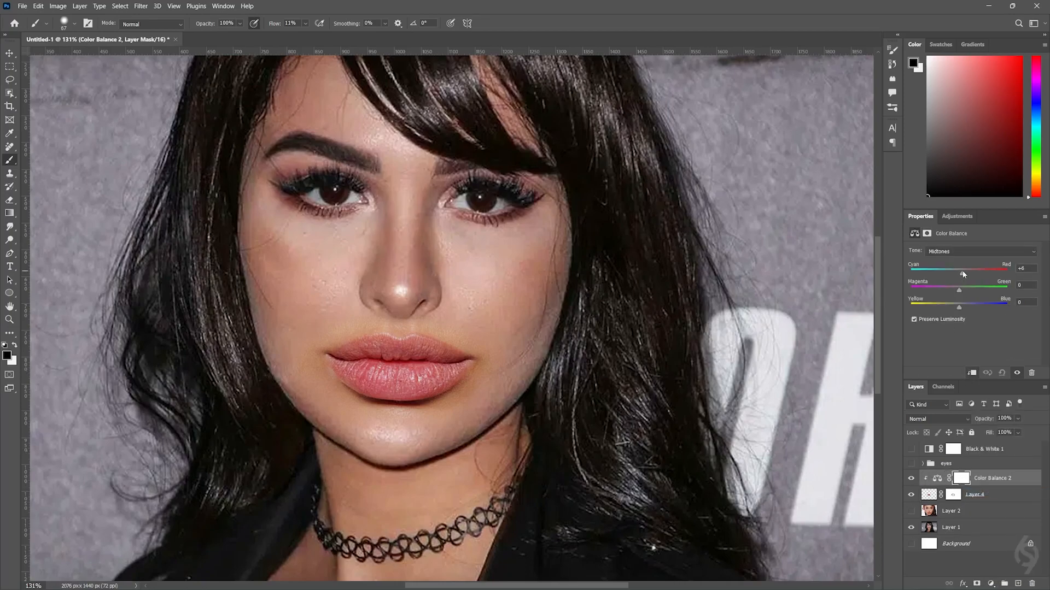
left_click_drag(959, 272, 957, 272)
left_click(976, 251)
left_click(962, 281)
left_click_drag(963, 291, 950, 292)
left_click(961, 252)
left_click(960, 270)
left_click_drag(953, 271, 951, 271)
left_click_drag(958, 306, 960, 305)
Step: Return to Layer 4's mask, shrink the copied lips slightly, and reposition them over the mouth
left_click(953, 495)
scroll(445, 422, "up", 3)
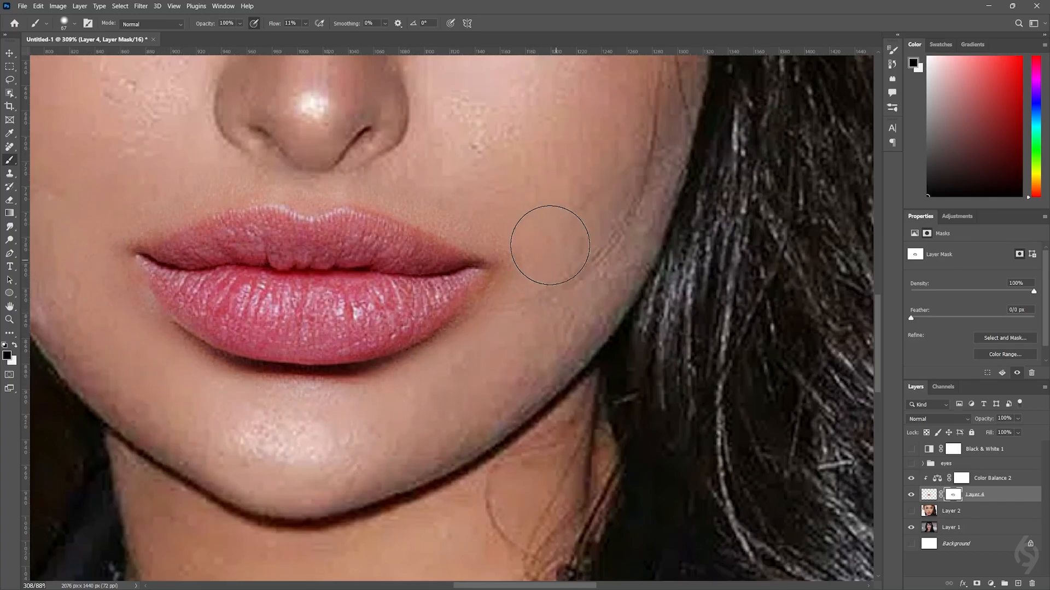
scroll(490, 209, "down", 6)
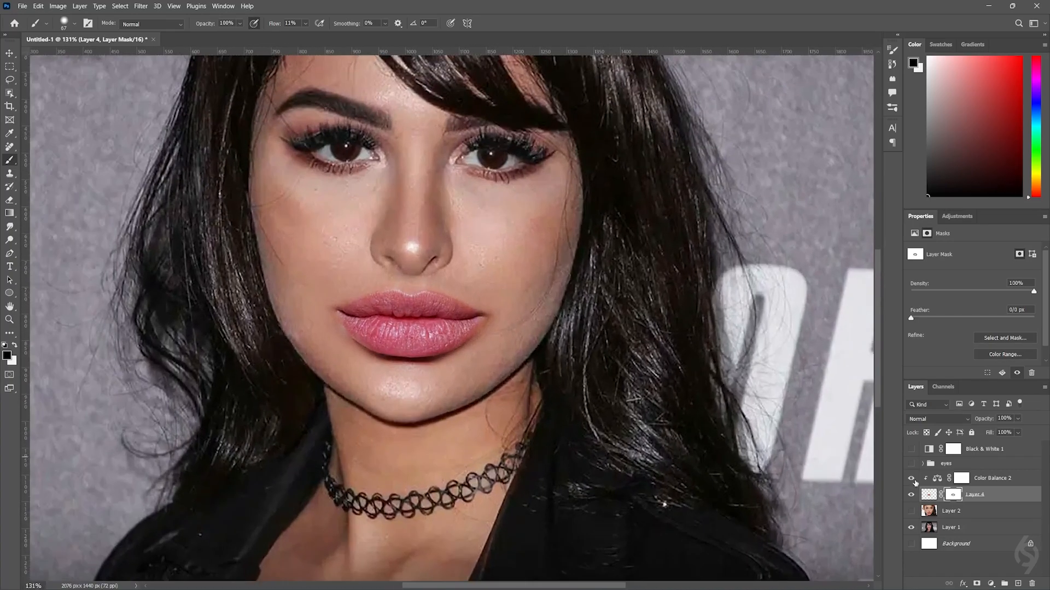
key("ctrl+t")
scroll(425, 353, "up", 1)
left_click_drag(536, 399, 519, 389)
left_click_drag(412, 345, 422, 349)
left_click(508, 23)
Step: Refine Layer 4's mask around the corners of the mouth with a 31 px brush
scroll(454, 268, "down", 4)
scroll(445, 254, "up", 6)
scroll(448, 250, "up", 1)
right_click(525, 322)
left_click_drag(599, 348, 590, 348)
left_click(520, 337)
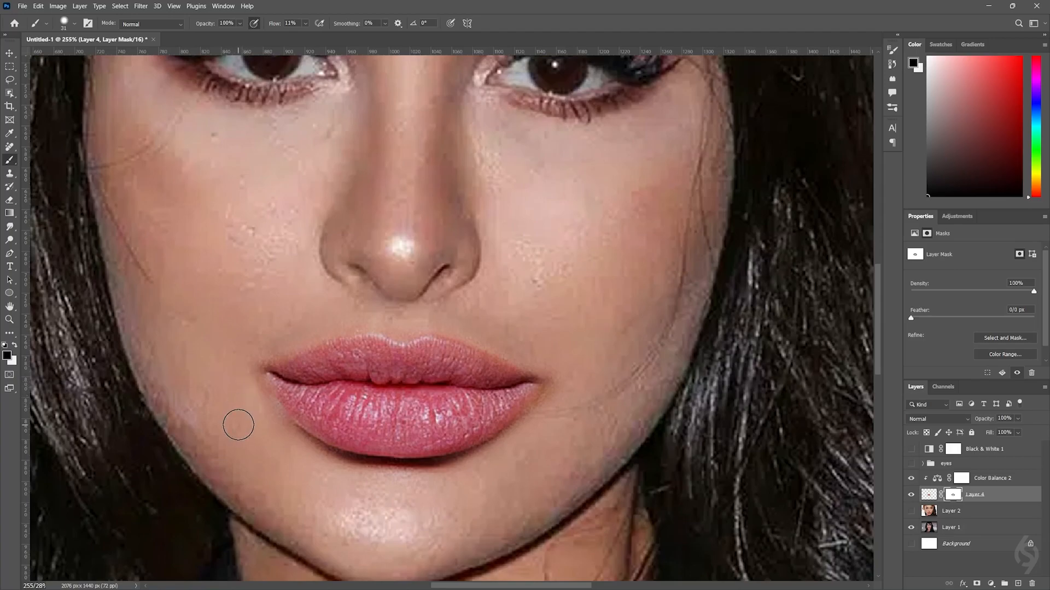
scroll(254, 425, "down", 5)
Step: Smooth Layer 4's mask around the lower lip and cheeks with a 77 px brush
scroll(255, 419, "up", 10)
right_click(255, 412)
mouse_move(224, 335)
left_mouse_down()
mouse_move(205, 338)
mouse_move(235, 306)
left_mouse_up()
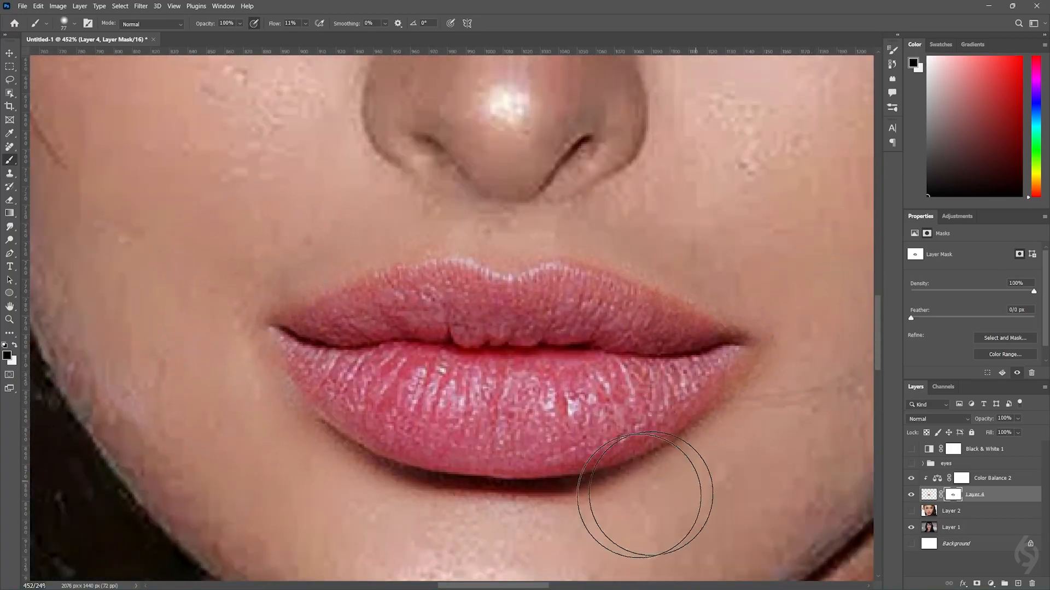
scroll(694, 468, "down", 6)
scroll(476, 415, "up", 5)
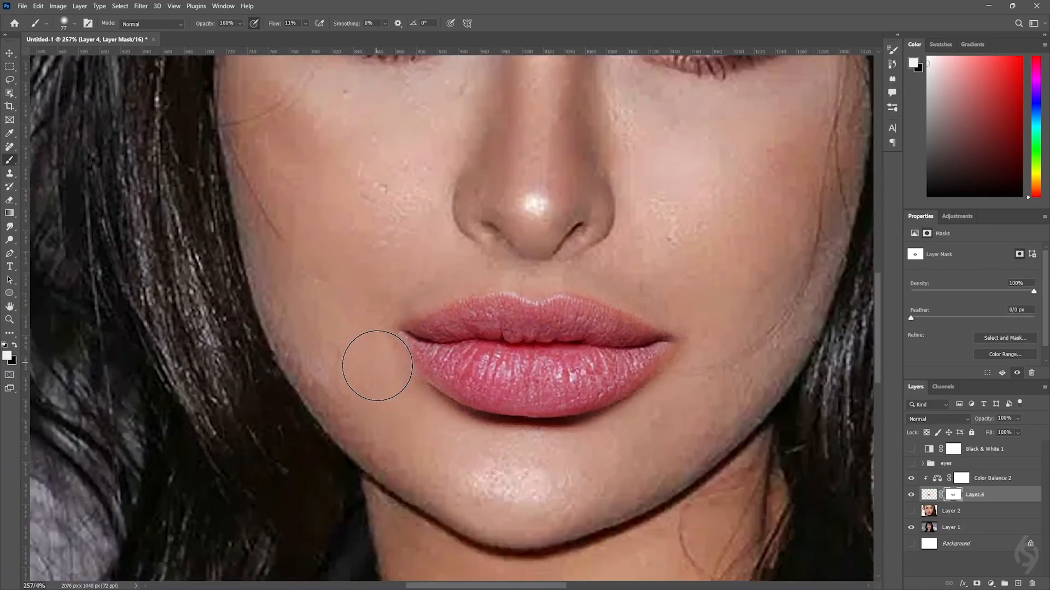
scroll(407, 358, "down", 5)
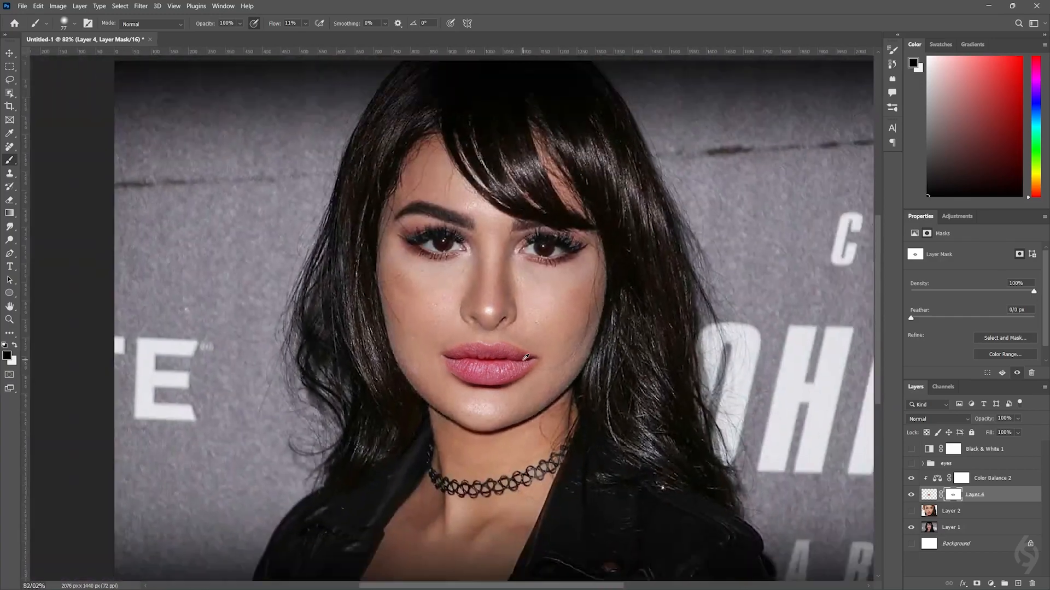
Step: Group Layer 4 with Color Balance 2 and name the group "lips"
left_click(988, 480, "ctrl")
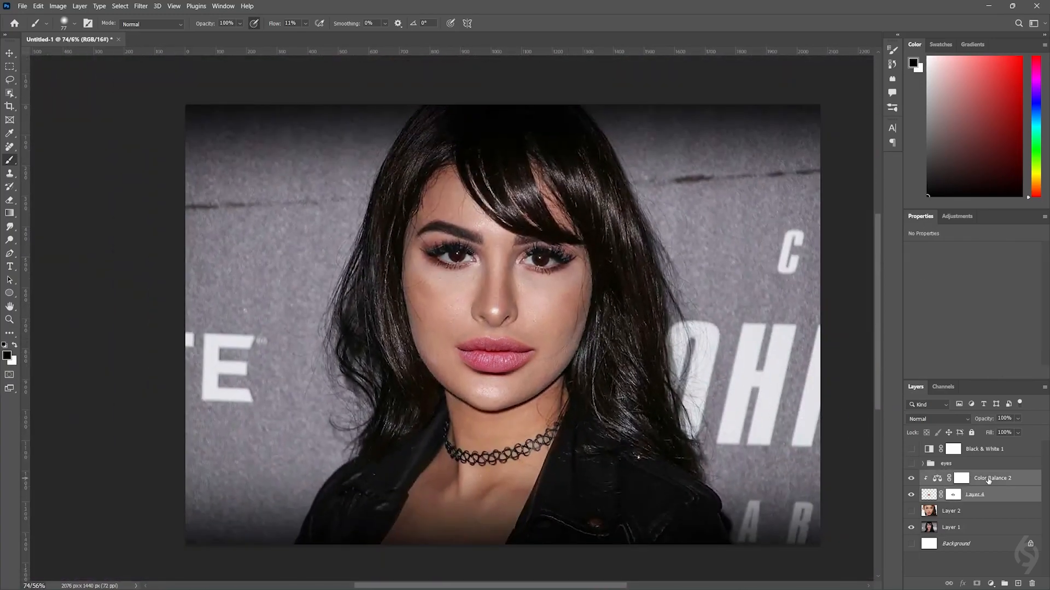
key("ctrl+g")
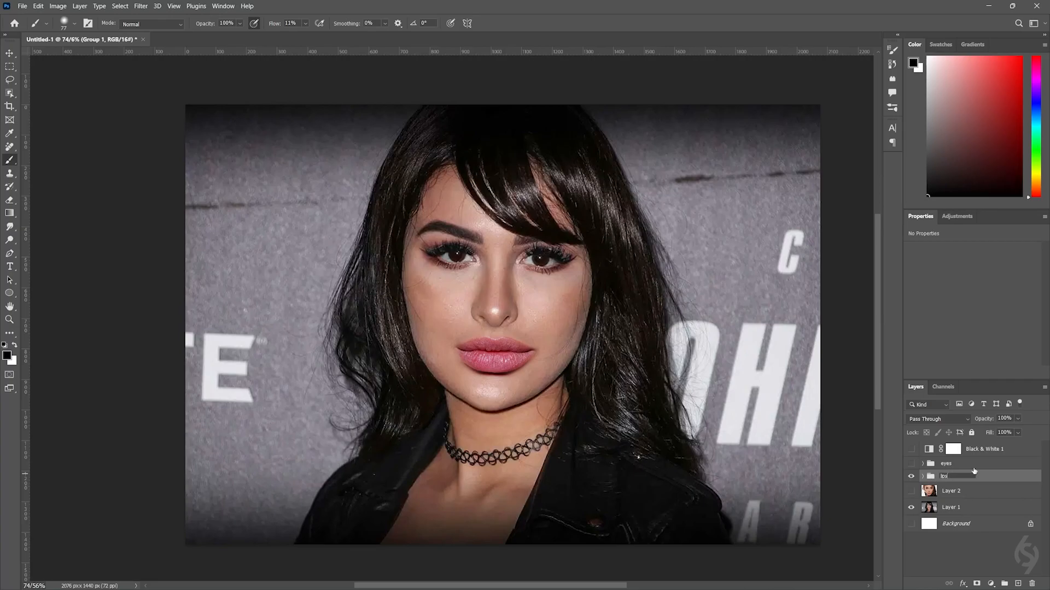
left_click(974, 468)
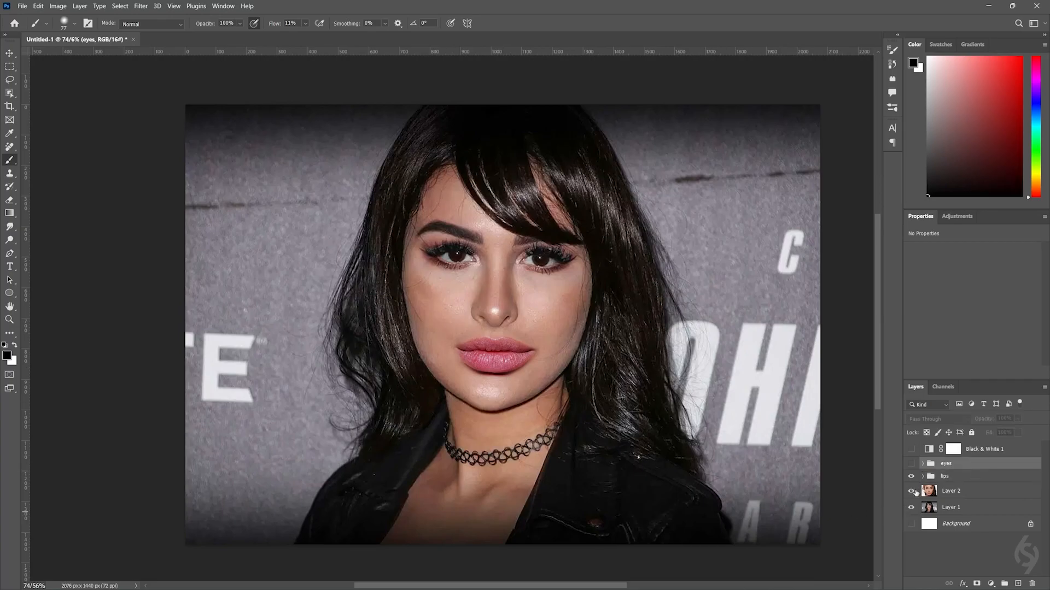
Step: Show Layer 2, hide the "lips" group, and copy a loose lasso selection around the woman's nose to a new layer
left_click(910, 491)
left_click(910, 477)
left_click(943, 494)
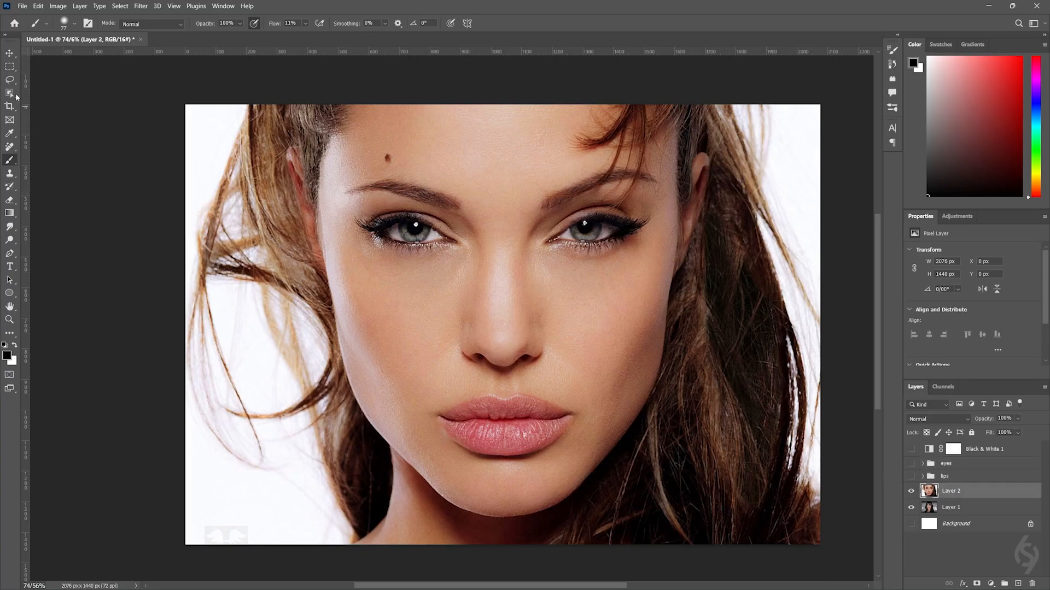
key("l")
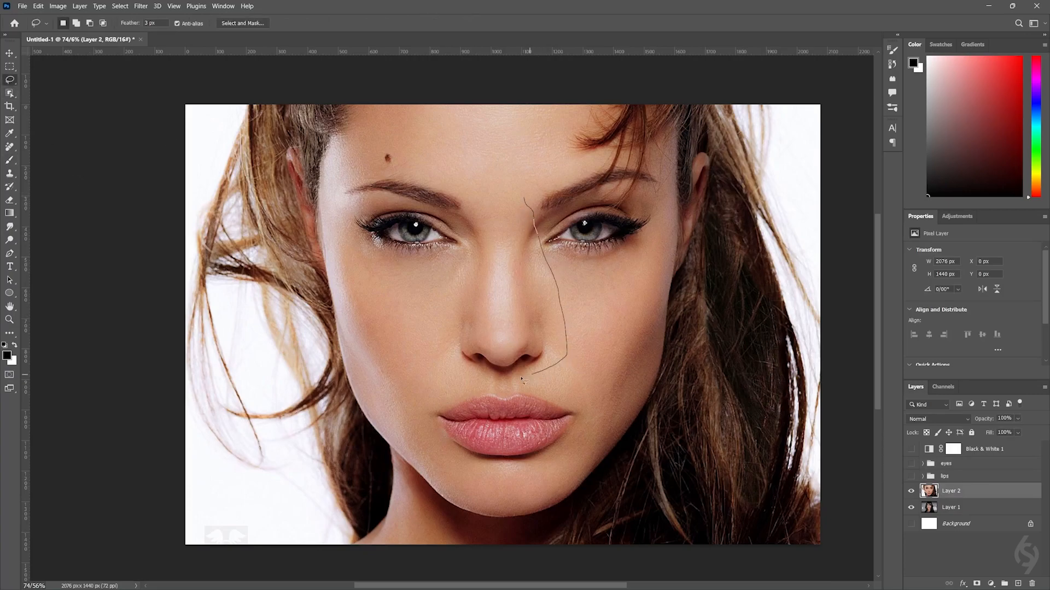
left_click_drag(535, 192, 531, 189)
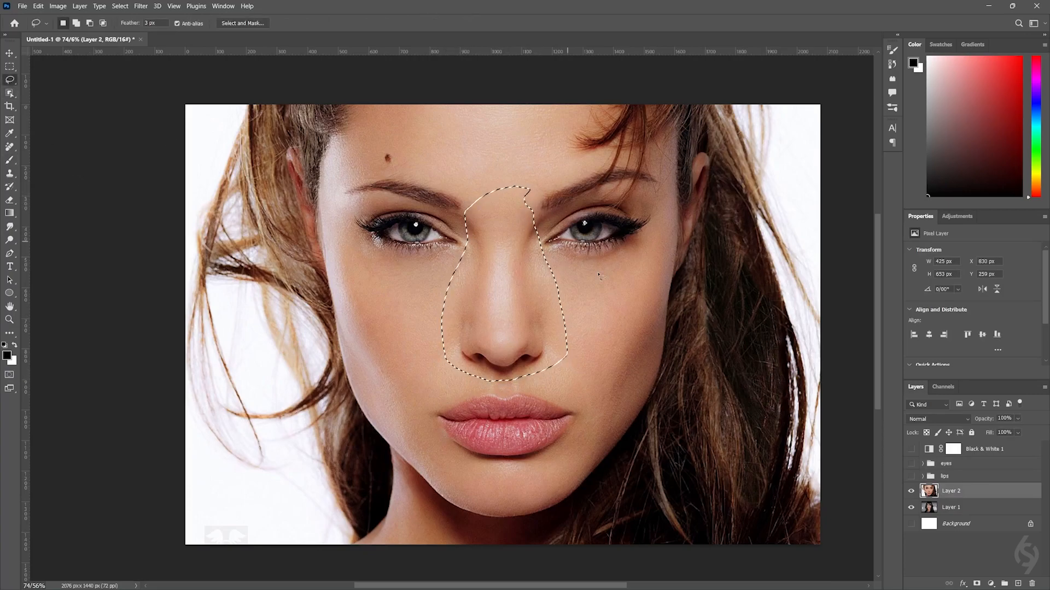
key("ctrl+j")
Step: Hide Layer 2, scale the copied nose to about 60.7% over the other woman's nose, and set its layer opacity to 55%
left_click(911, 507)
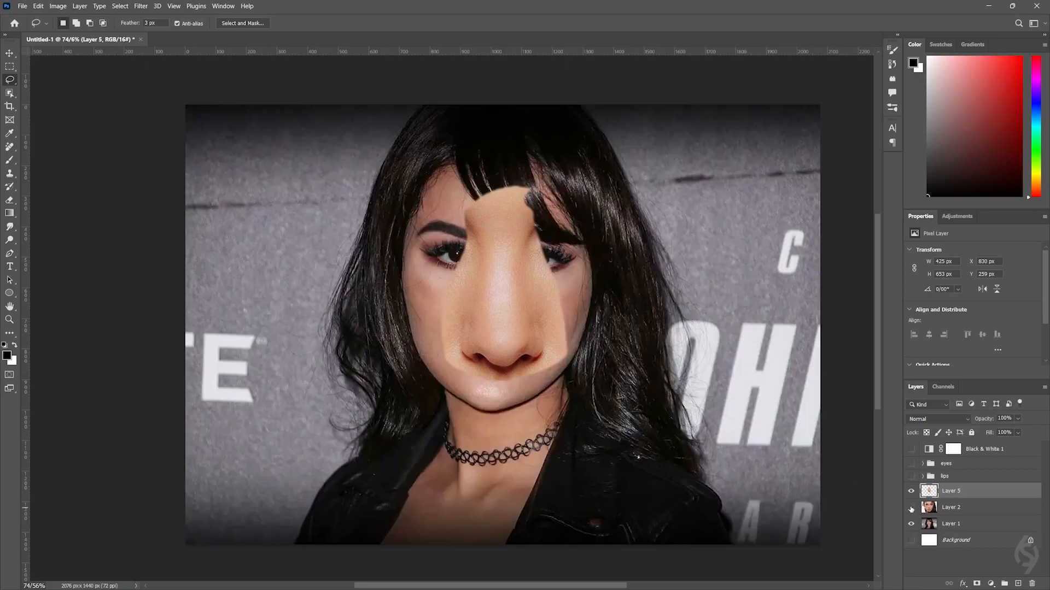
key("ctrl+t")
left_click_drag(569, 383, 507, 331)
left_click_drag(1017, 421, 1008, 431)
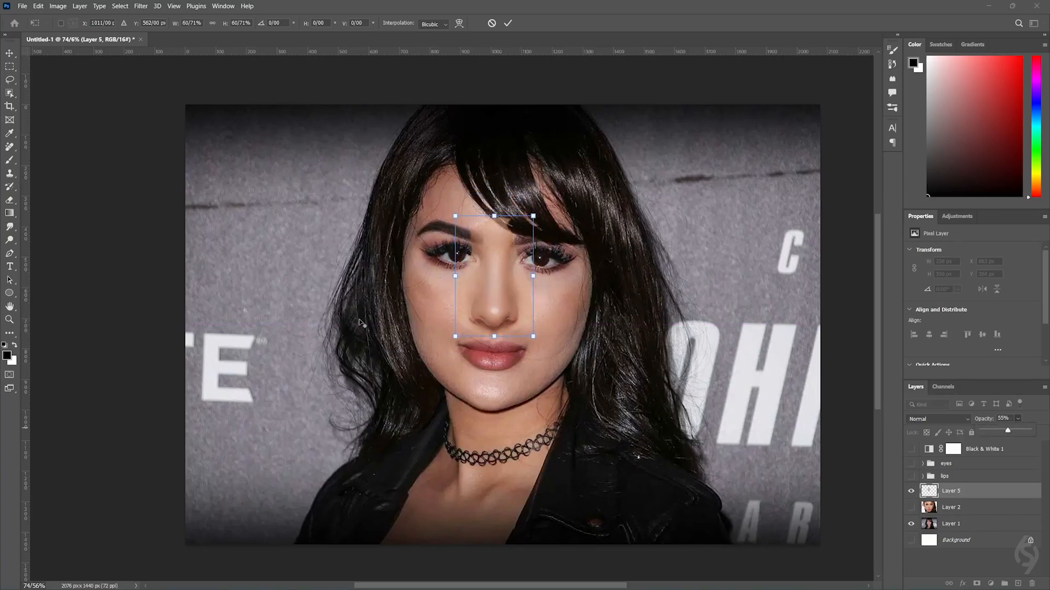
Step: Fit the nose precisely at 57.88% scale and about 1.3° clockwise rotation, apply it, and restore Layer 5's opacity to 100%
scroll(495, 293, "up", 5)
left_click_drag(583, 406, 613, 428)
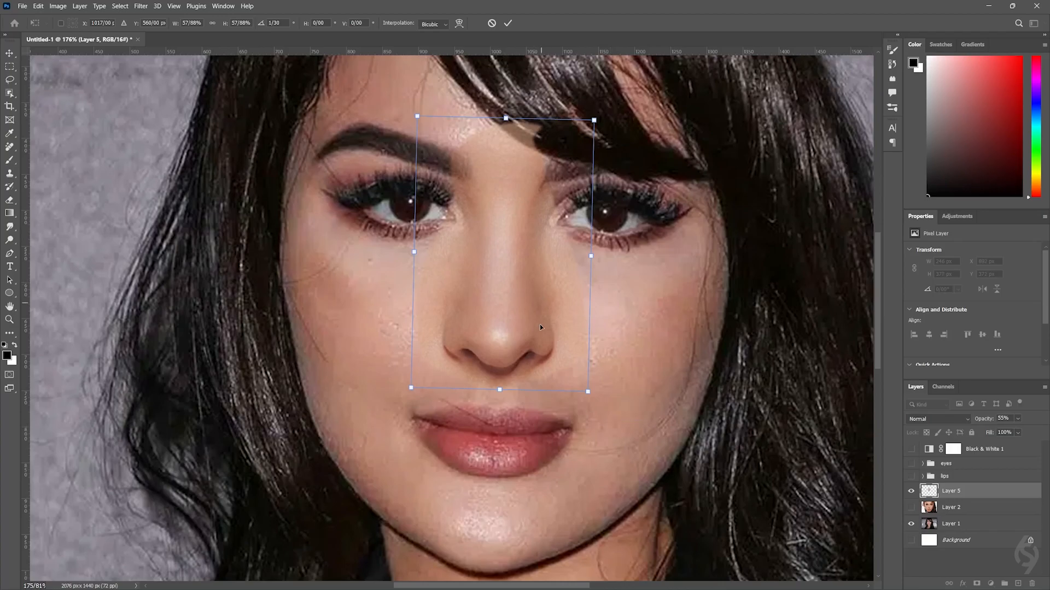
left_click_drag(510, 323, 511, 332)
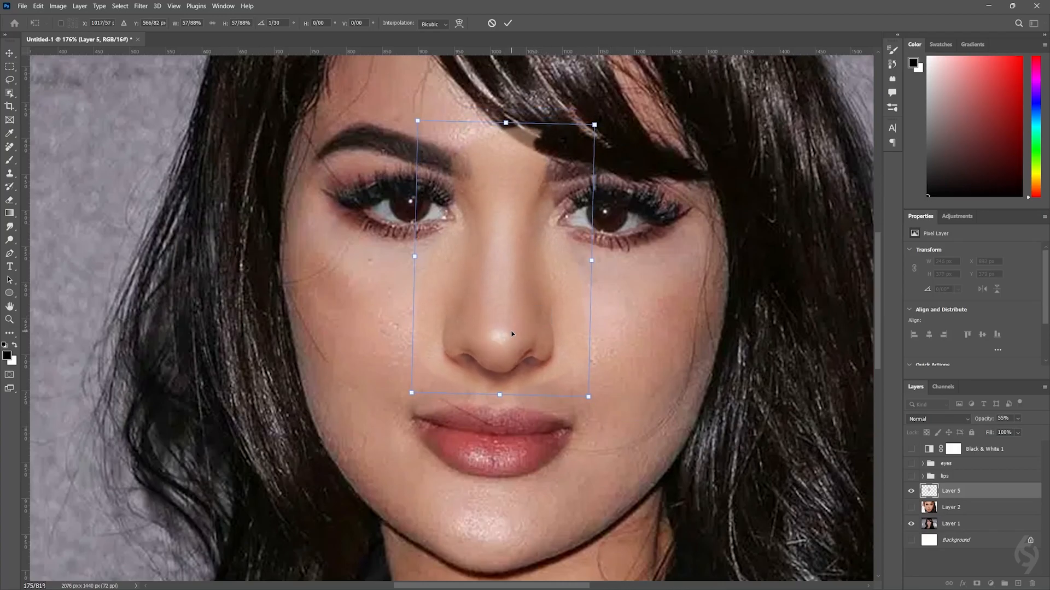
left_click(507, 24)
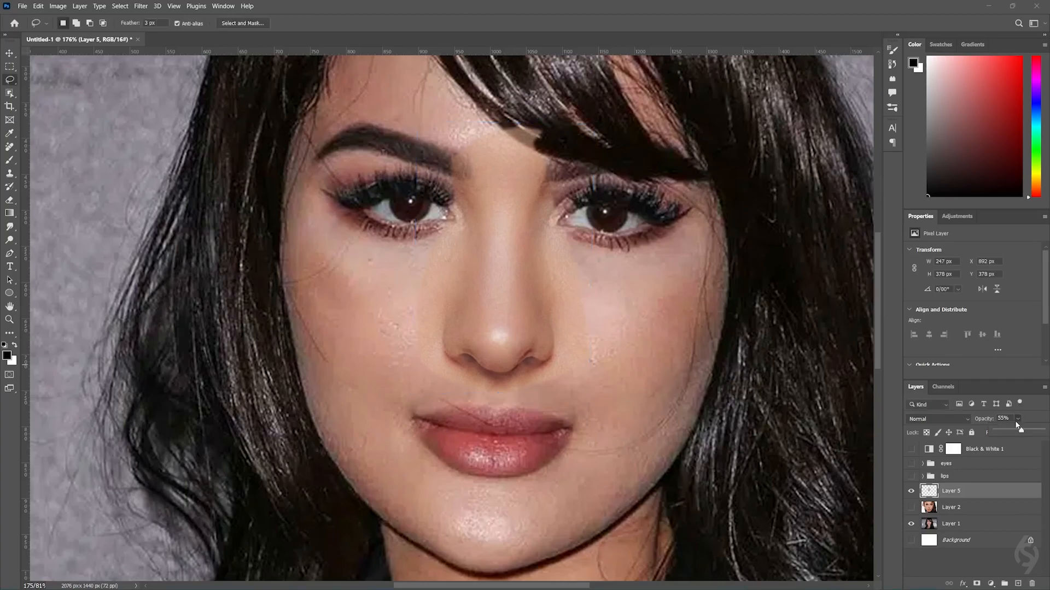
left_click_drag(1020, 430, 1042, 431)
Step: Try the Luminosity blend mode on the nose layer
left_click(946, 418)
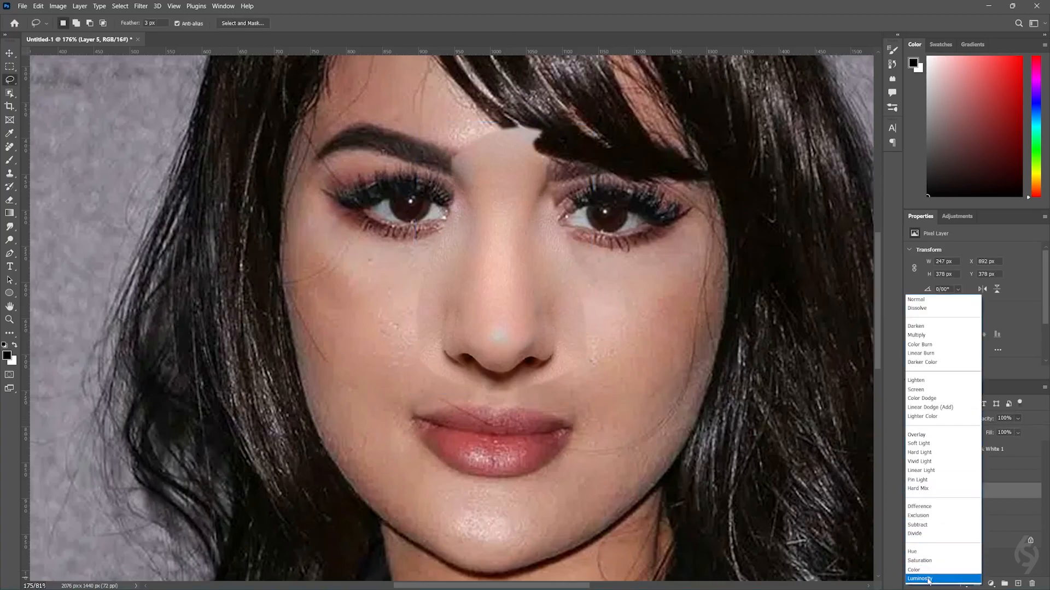
left_click(928, 579)
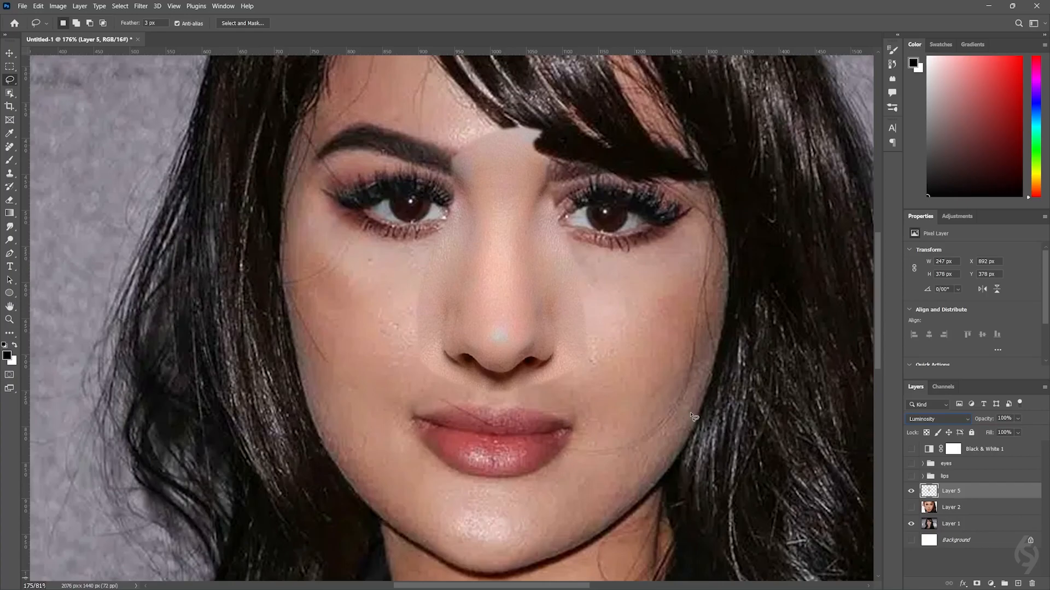
left_click(936, 419)
left_click(924, 299)
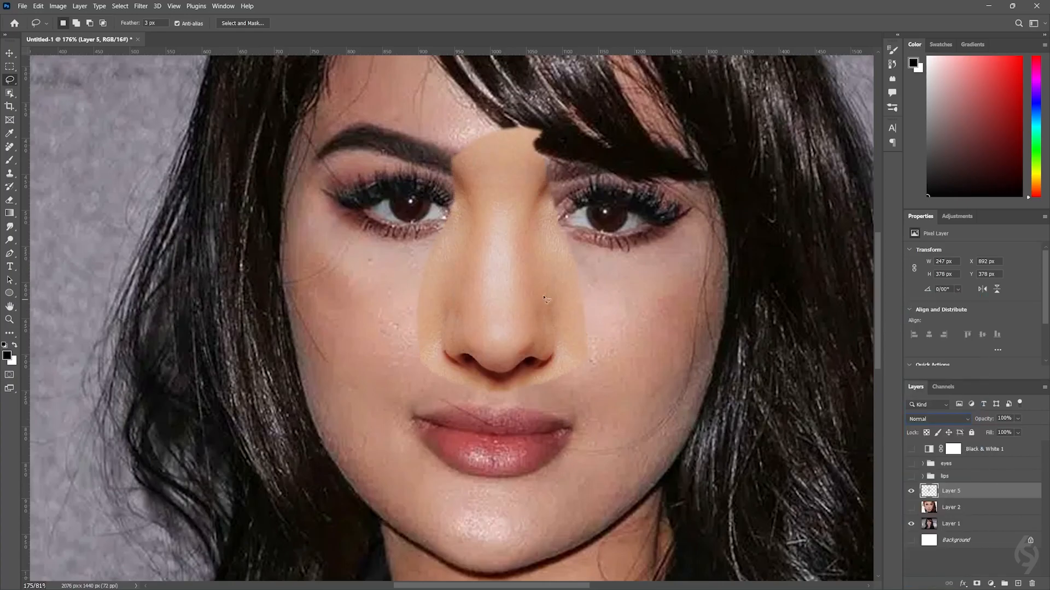
Step: Add a layer mask to Layer 5 and paint away the skin edges around the nose with a 77 px brush
left_click(977, 584)
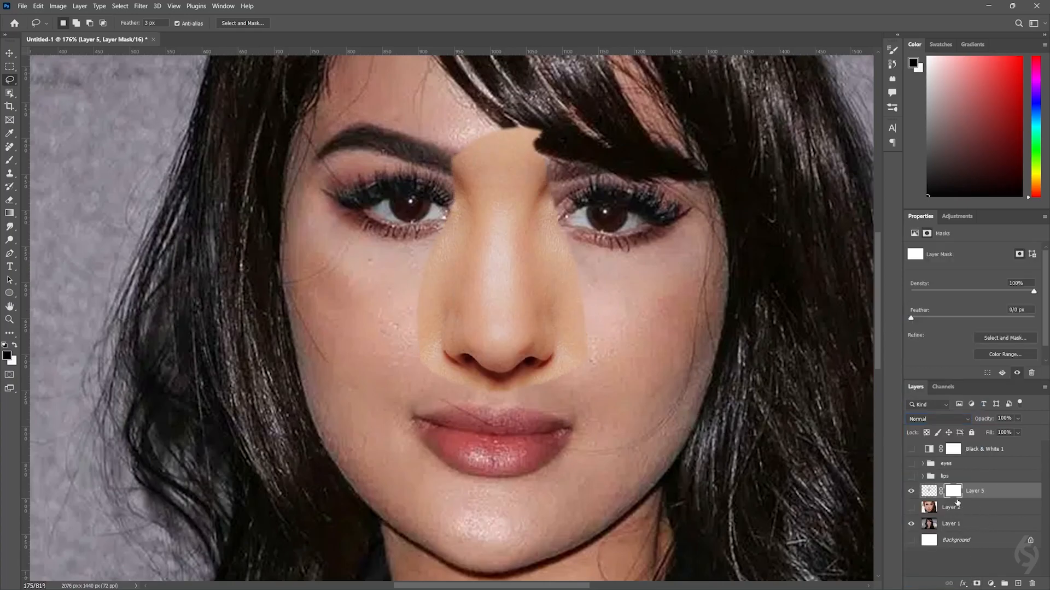
key("b")
mouse_move(563, 159)
left_mouse_down()
mouse_move(560, 180)
mouse_move(530, 175)
mouse_move(491, 228)
mouse_move(513, 188)
mouse_move(451, 179)
mouse_move(490, 151)
mouse_move(481, 168)
mouse_move(458, 173)
mouse_move(446, 150)
mouse_move(532, 132)
mouse_move(456, 169)
mouse_move(425, 278)
mouse_move(512, 300)
mouse_move(592, 350)
mouse_move(575, 250)
mouse_move(548, 186)
mouse_move(567, 184)
mouse_move(536, 143)
mouse_move(447, 208)
mouse_move(400, 395)
mouse_move(624, 388)
mouse_move(566, 294)
mouse_move(566, 272)
mouse_move(561, 289)
mouse_move(576, 266)
mouse_move(437, 330)
left_mouse_up()
Step: Refine Layer 5's mask around the nostrils and above the upper lip with a 31 px brush
scroll(437, 331, "up", 4)
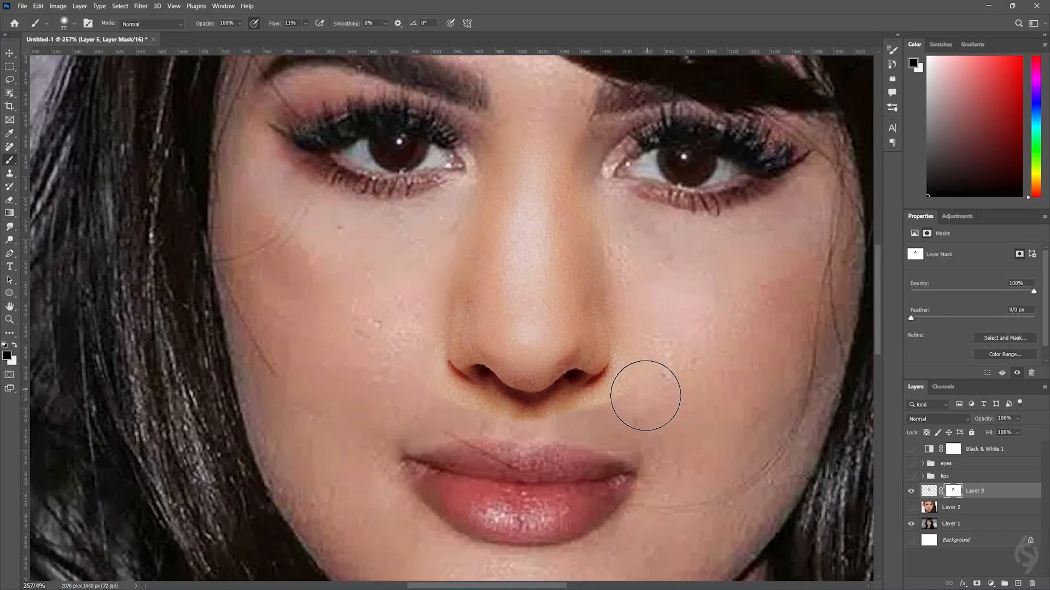
right_click(662, 380)
key("Return")
scroll(594, 426, "up", 4)
mouse_move(565, 410)
left_mouse_down()
mouse_move(509, 431)
mouse_move(511, 418)
mouse_move(390, 389)
left_mouse_up()
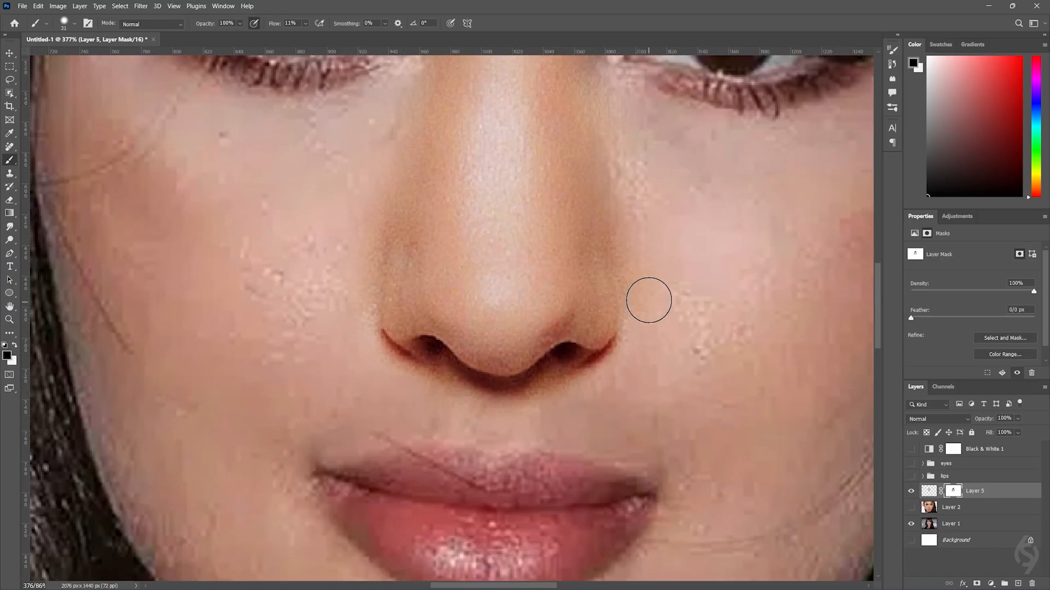
left_click_drag(379, 372, 487, 417)
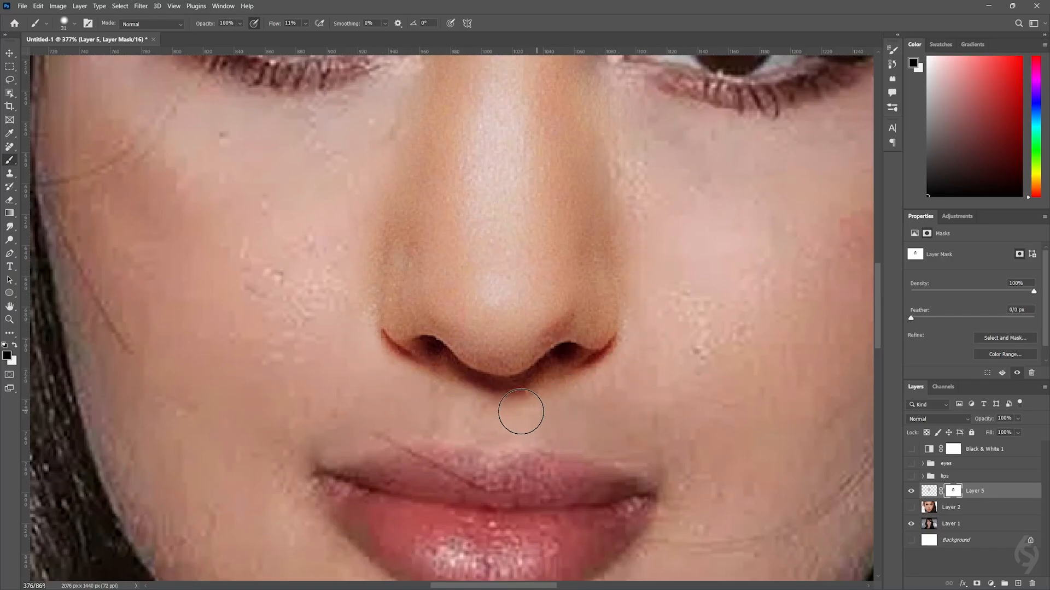
Step: Mask out the dark shadow edge directly beneath the nose tip with a small brush
right_click(559, 405)
left_click(629, 449)
left_click(523, 411)
left_click_drag(543, 398, 488, 400)
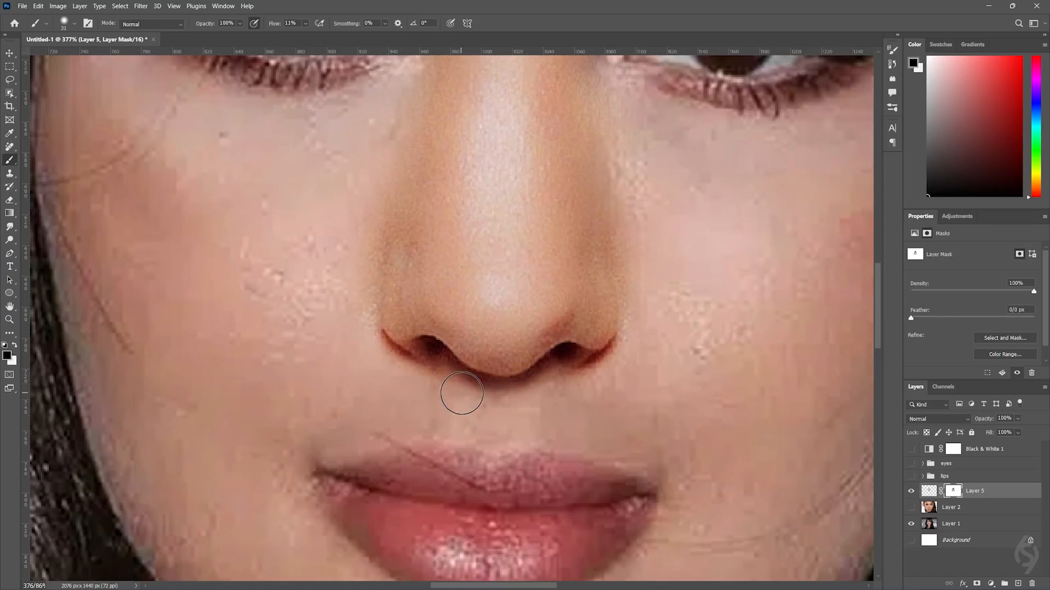
scroll(406, 345, "down", 3)
scroll(405, 344, "down", 3)
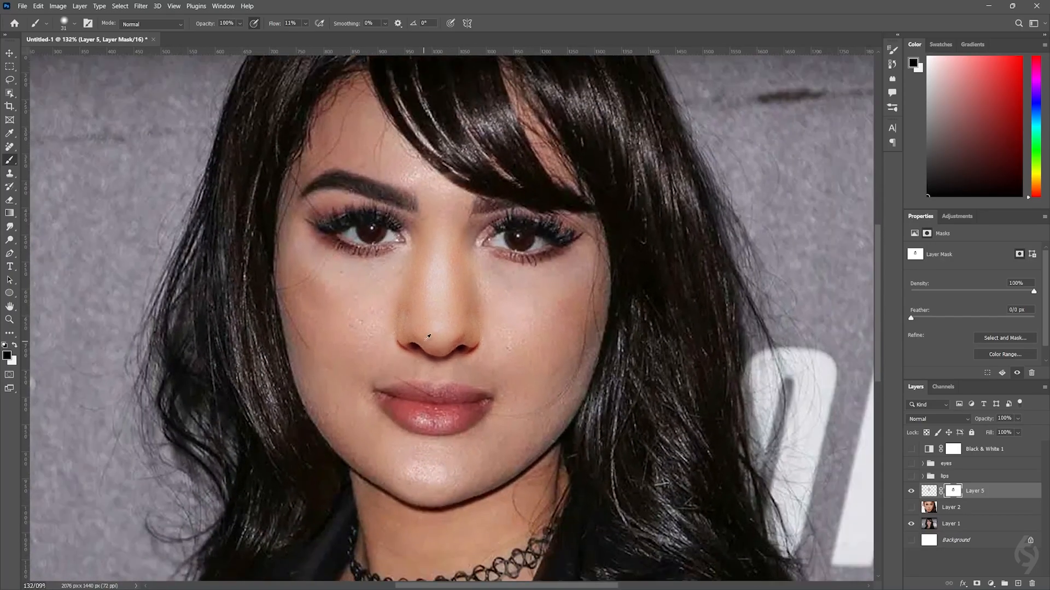
Step: Set the brush to 94 px with 23% hardness and soften the mask along the sides of the nose
scroll(511, 301, "up", 2)
right_click(511, 300)
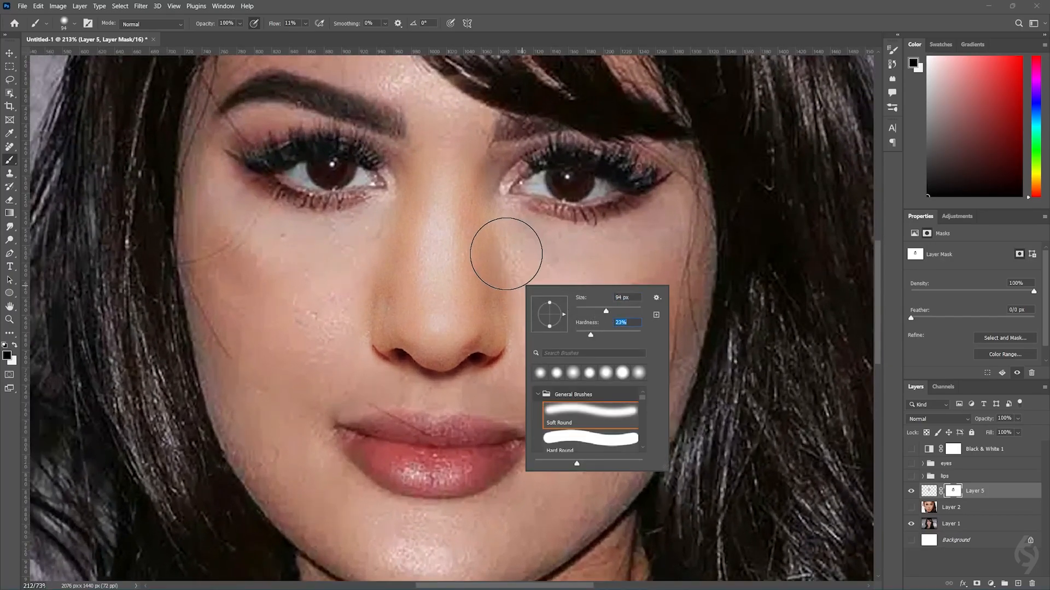
key("Return")
scroll(350, 273, "down", 3)
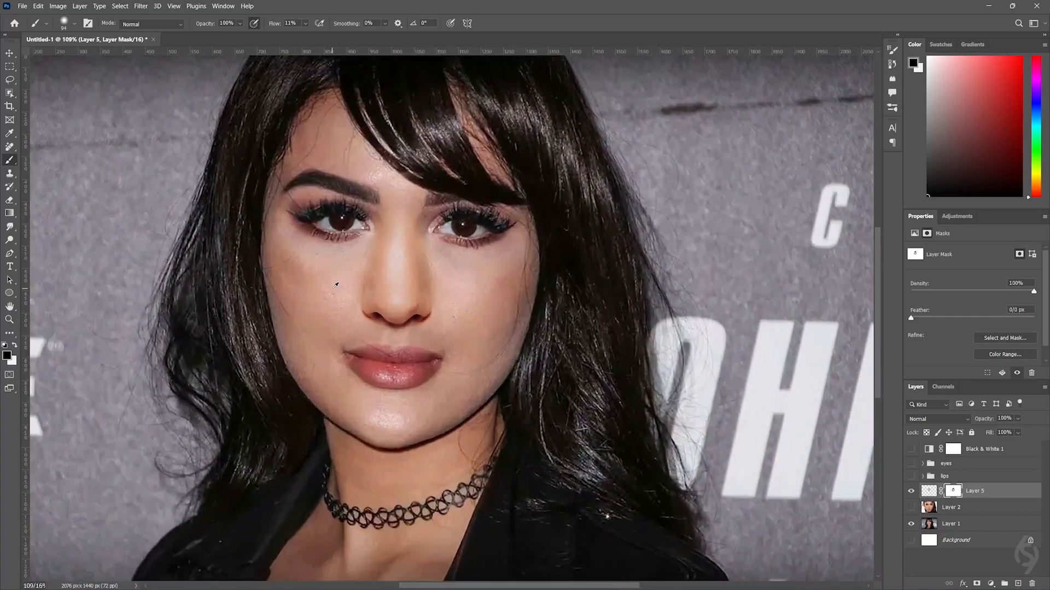
Step: Scale the nose on Layer 5 to about 90% and reposition it between the eyes and the upper lip
scroll(328, 286, "up", 1)
key("ctrl+t")
left_click_drag(484, 356, 468, 330)
left_click_drag(416, 264, 425, 287)
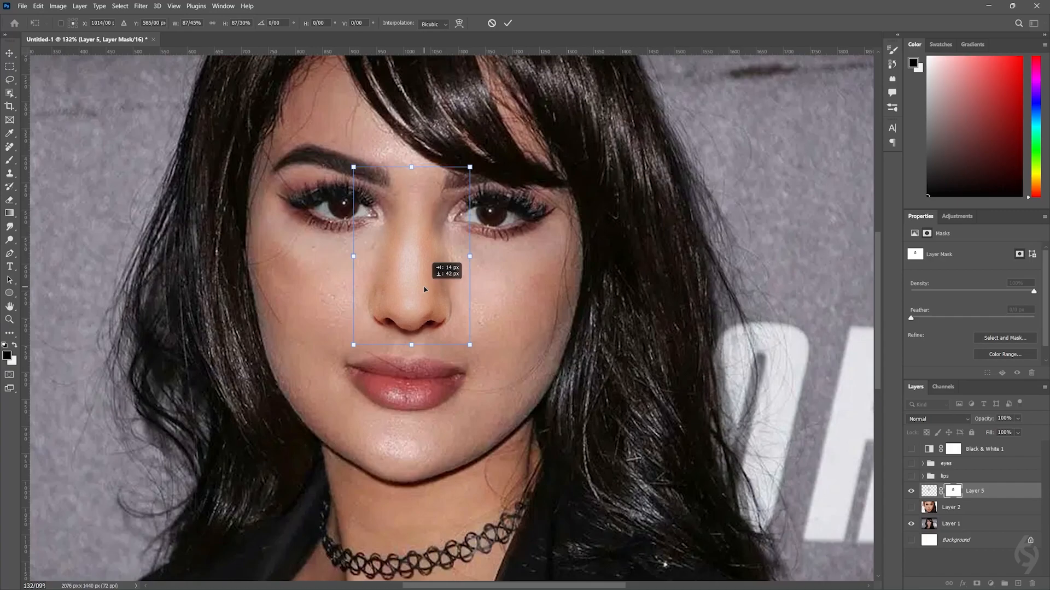
left_click_drag(470, 346, 474, 353)
left_click_drag(431, 324, 431, 318)
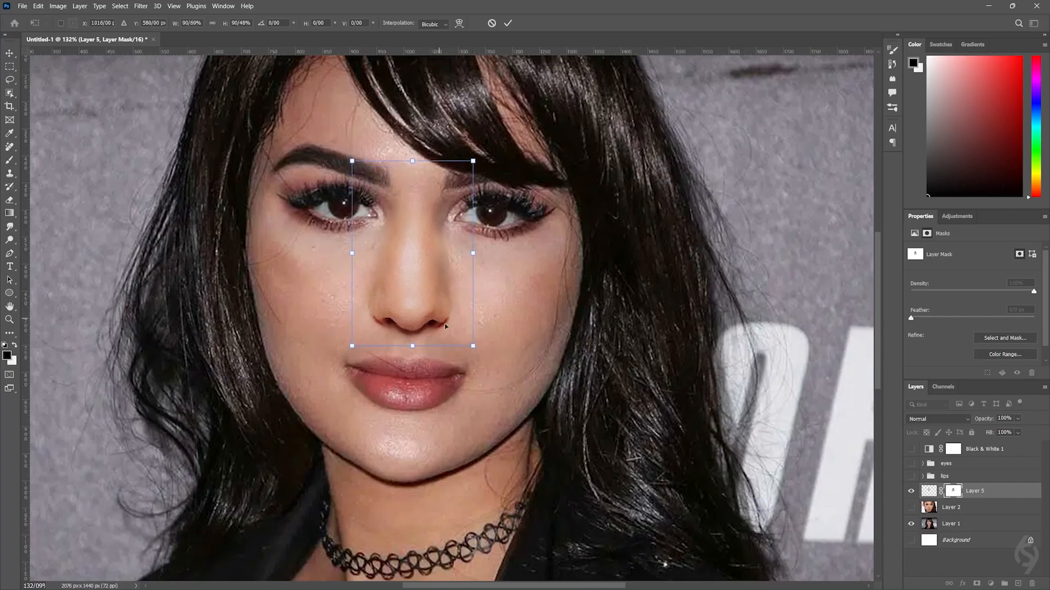
key("Return")
key("b")
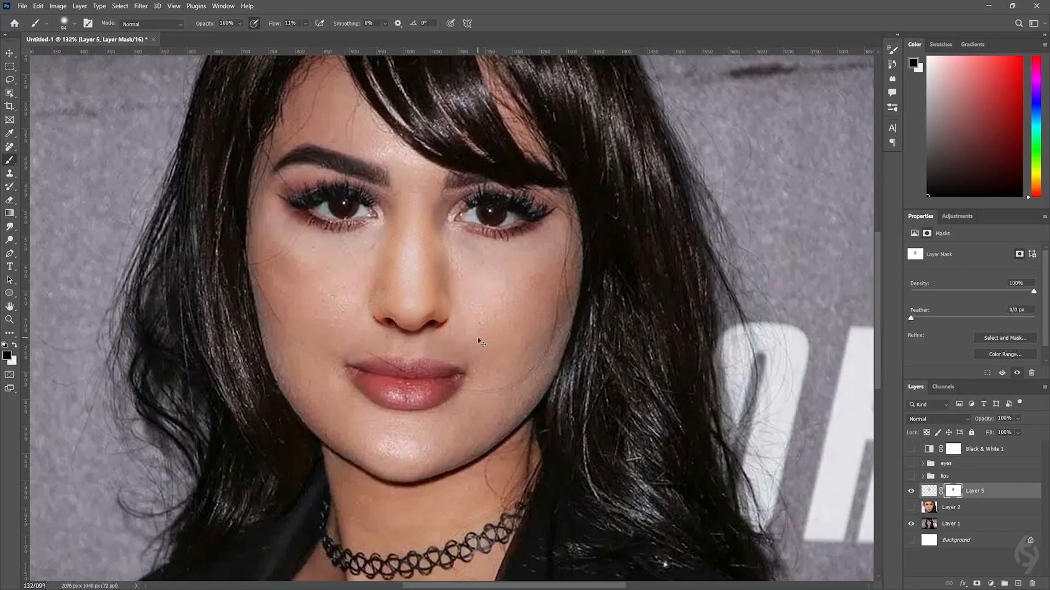
scroll(484, 345, "down", 5)
scroll(483, 345, "up", 5)
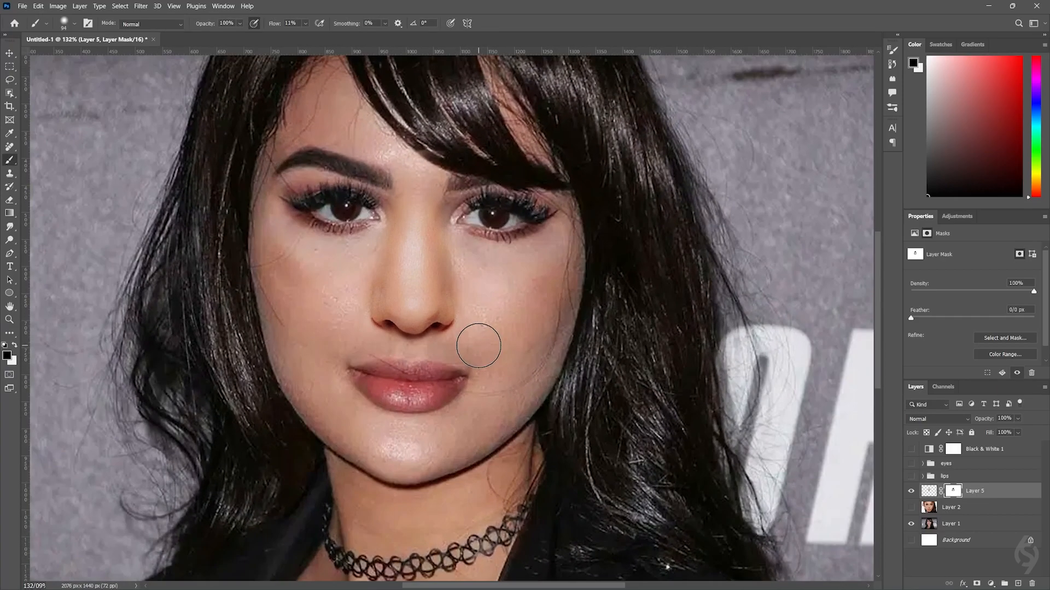
Step: Compare the nose on Layer 5 with the original face and the source portrait on Layer 2 by toggling layer visibility
left_click(912, 492)
left_click(911, 492)
left_click(912, 491)
left_click(912, 508)
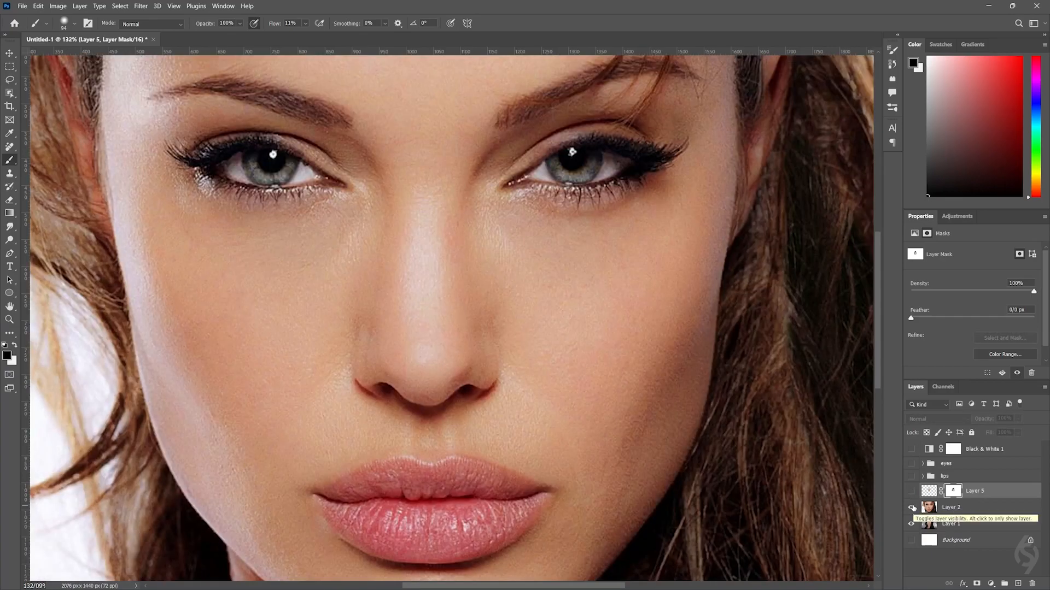
left_click(911, 508)
left_click(911, 491)
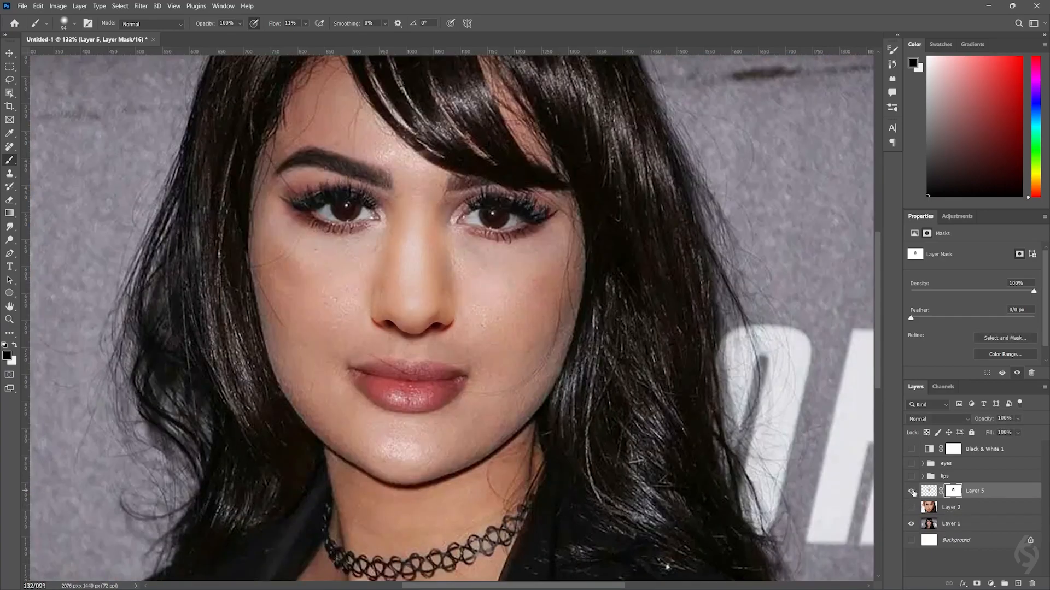
Step: Hide Layer 5 and add an empty layer directly above Layer 1
left_click(912, 492)
left_click(957, 524)
left_click(1018, 584)
key("m")
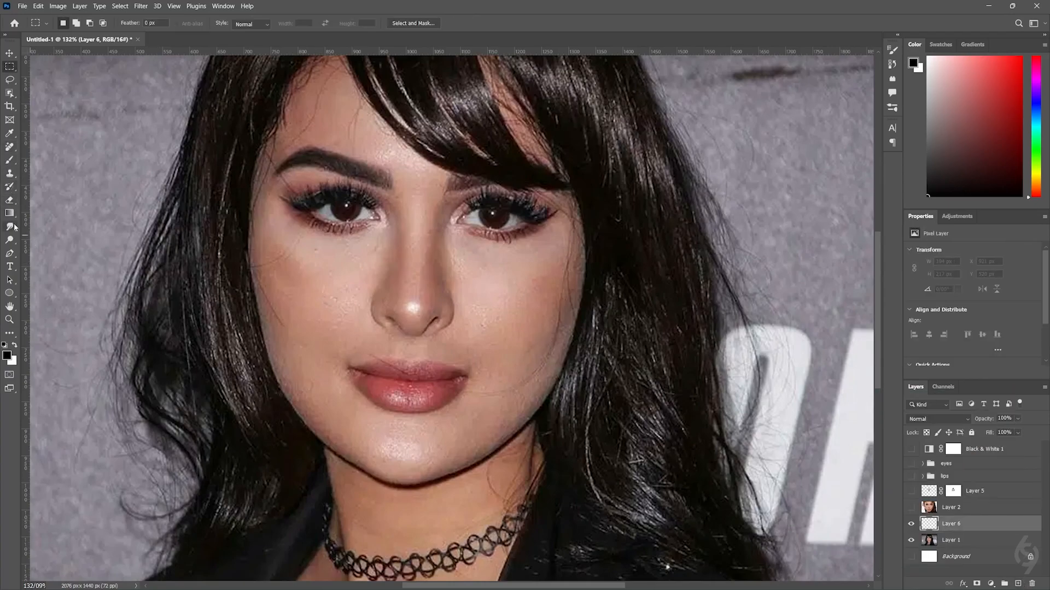
Step: Clone smooth cheek skin over the original nose tip and nostrils with a 91 px Clone Stamp brush on the new layer
left_click(10, 174)
right_click(354, 290)
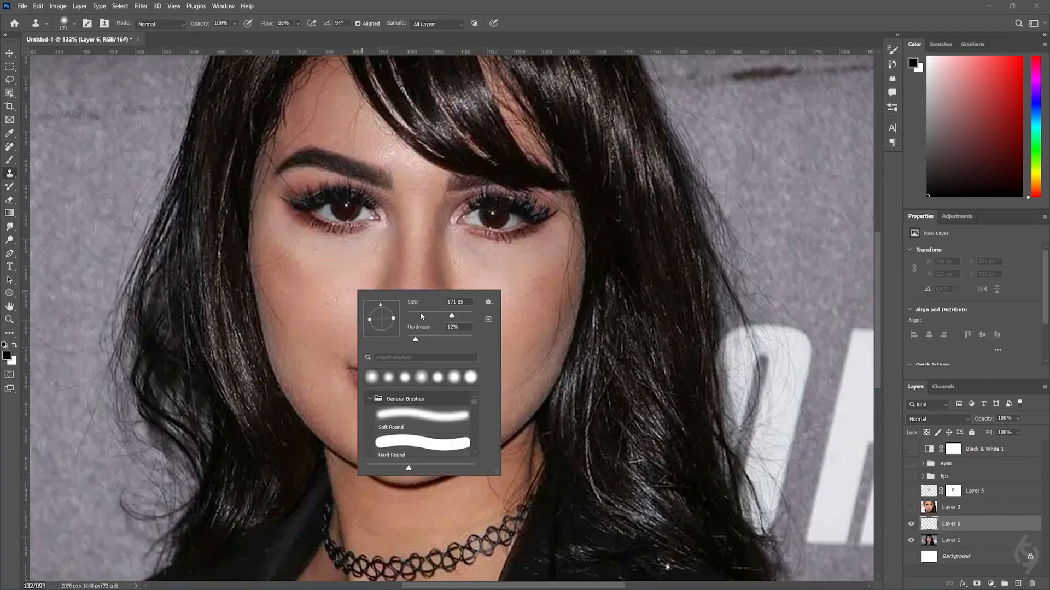
left_click(341, 294)
left_click(407, 303, "alt")
left_click(386, 307)
left_click(354, 286, "alt")
mouse_move(384, 289)
left_mouse_down()
mouse_move(389, 282)
mouse_move(391, 305)
mouse_move(455, 304)
mouse_move(427, 309)
left_mouse_up()
left_click(453, 279)
Step: Clone more cheek skin over the base of the nose and the remaining shadow above the upper lip
left_click(375, 268, "alt")
mouse_move(377, 277)
left_mouse_down()
mouse_move(363, 295)
mouse_move(394, 306)
mouse_move(341, 300)
mouse_move(417, 314)
mouse_move(448, 343)
mouse_move(454, 322)
mouse_move(413, 330)
left_mouse_up()
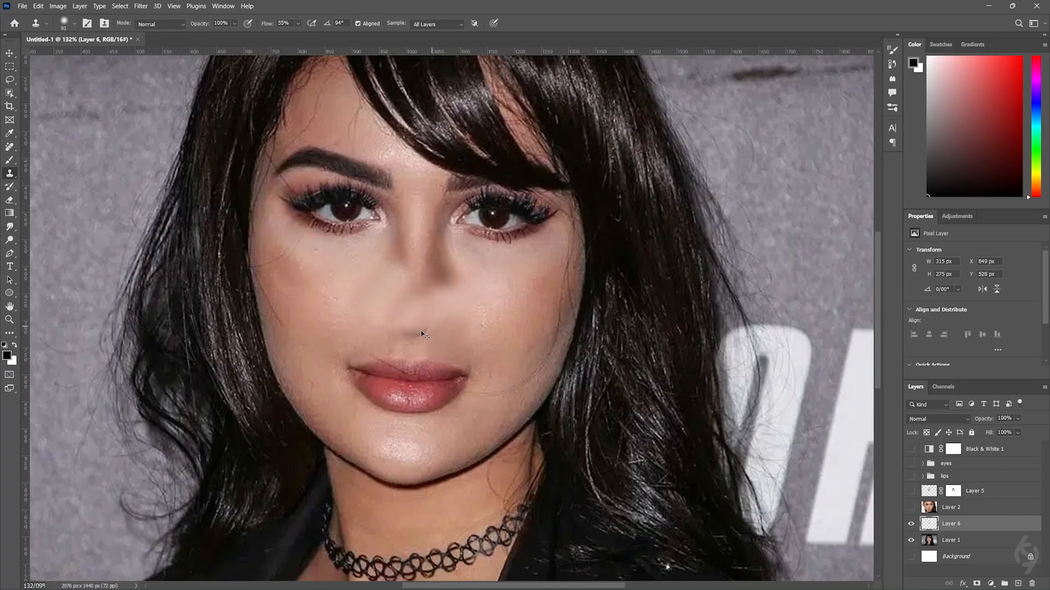
mouse_move(411, 322)
left_mouse_down()
mouse_move(444, 316)
mouse_move(352, 287)
mouse_move(380, 295)
mouse_move(456, 271)
mouse_move(405, 268)
mouse_move(441, 279)
mouse_move(439, 295)
mouse_move(398, 302)
mouse_move(443, 310)
mouse_move(382, 305)
left_mouse_up()
left_click(368, 289, "alt")
left_click(445, 299, "alt")
key("ctrl+0")
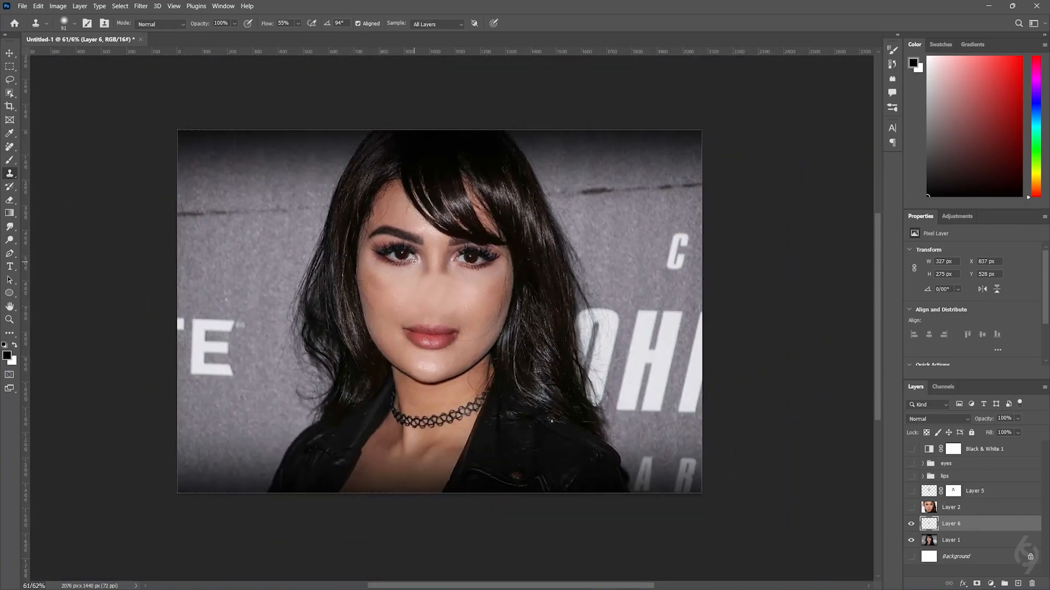
Step: Clone skin over the lower nose bridge and even out the patched area between both cheeks
scroll(455, 307, "up", 8)
left_click(455, 280, "alt")
left_click_drag(475, 260, 435, 259)
mouse_move(370, 243)
left_mouse_down()
mouse_move(399, 289)
mouse_move(360, 296)
mouse_move(361, 276)
mouse_move(335, 293)
mouse_move(347, 297)
left_mouse_up()
left_click(496, 284, "alt")
mouse_move(472, 305)
left_mouse_down()
mouse_move(469, 279)
mouse_move(485, 288)
mouse_move(460, 308)
left_mouse_up()
left_click(486, 301, "alt")
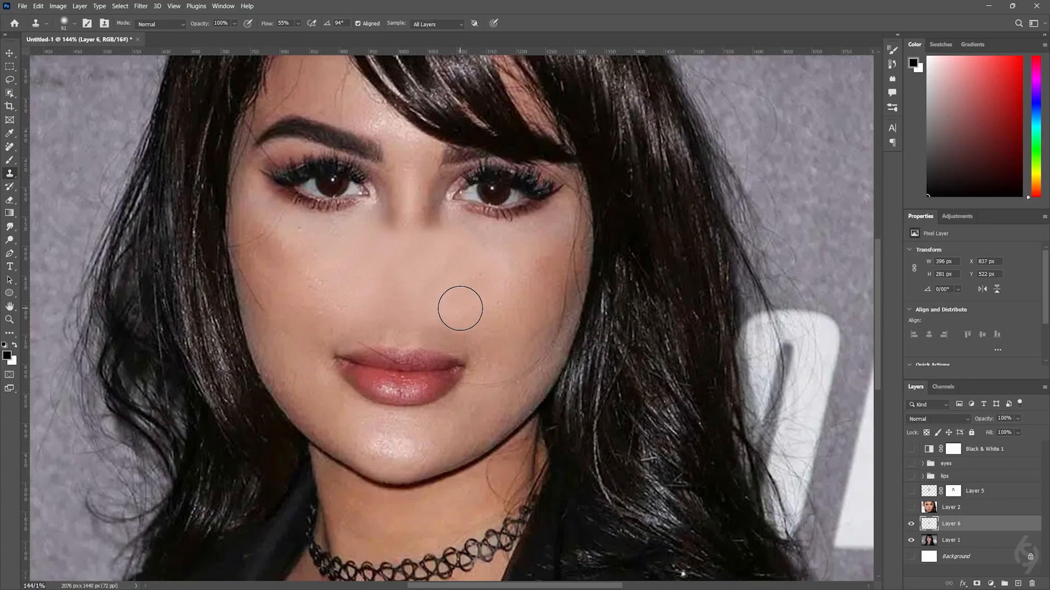
Step: Show Layer 2, lasso its nose with a 3 px feather and copy the selection to a new layer
left_click(911, 507)
left_click(947, 506)
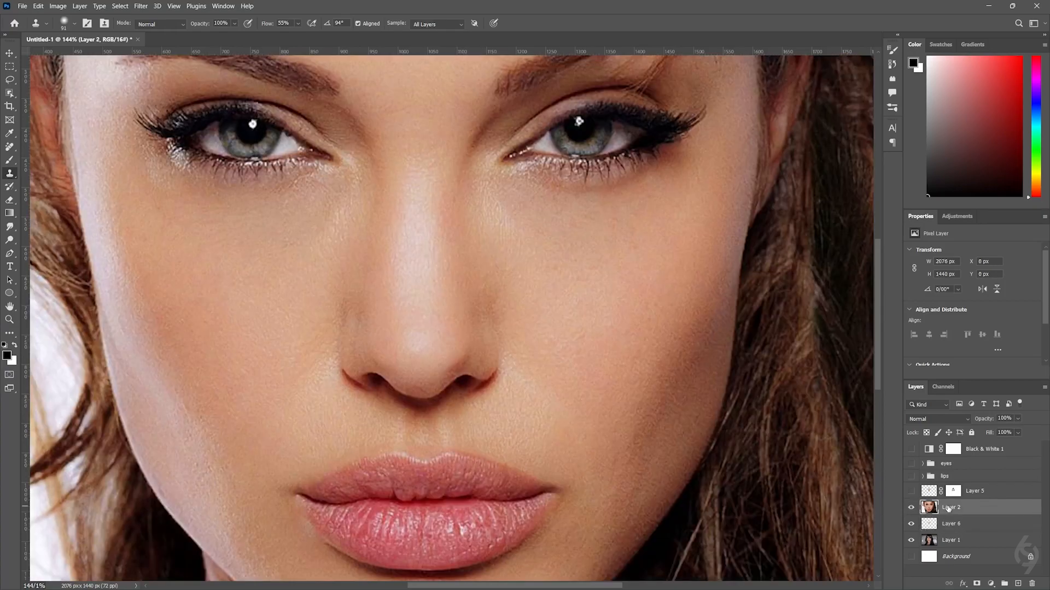
left_click(10, 81)
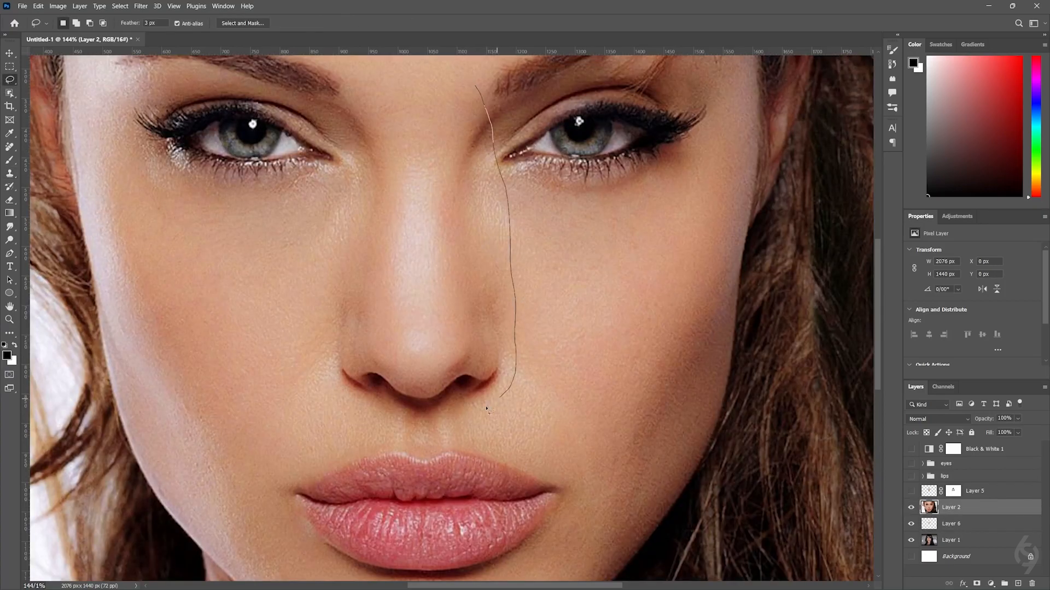
left_click_drag(350, 162, 351, 164)
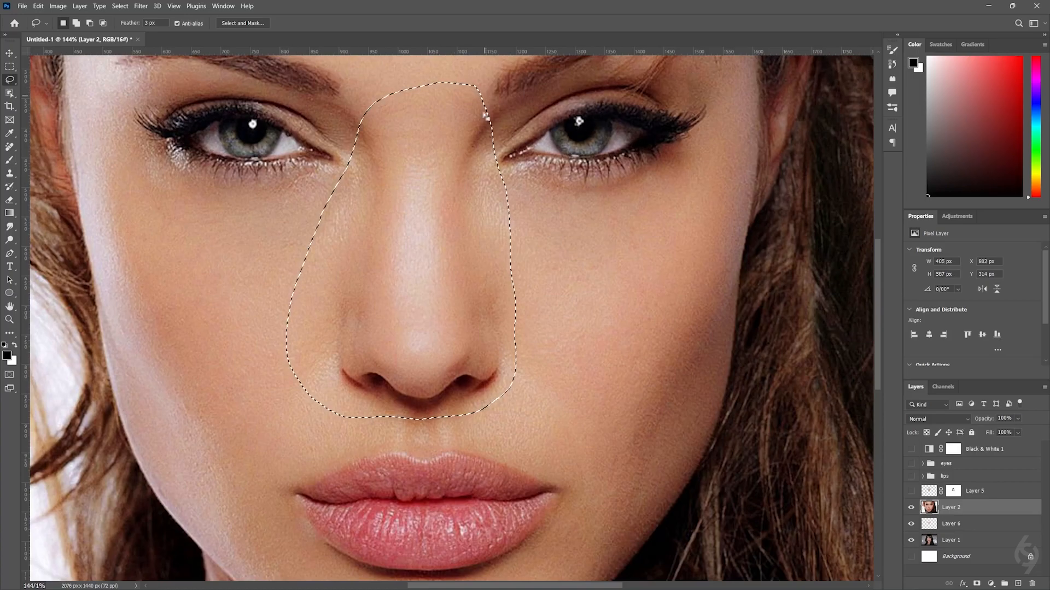
key("ctrl+j")
Step: Hide Layer 2 and delete the earlier nose attempt on Layer 5
left_click(912, 525)
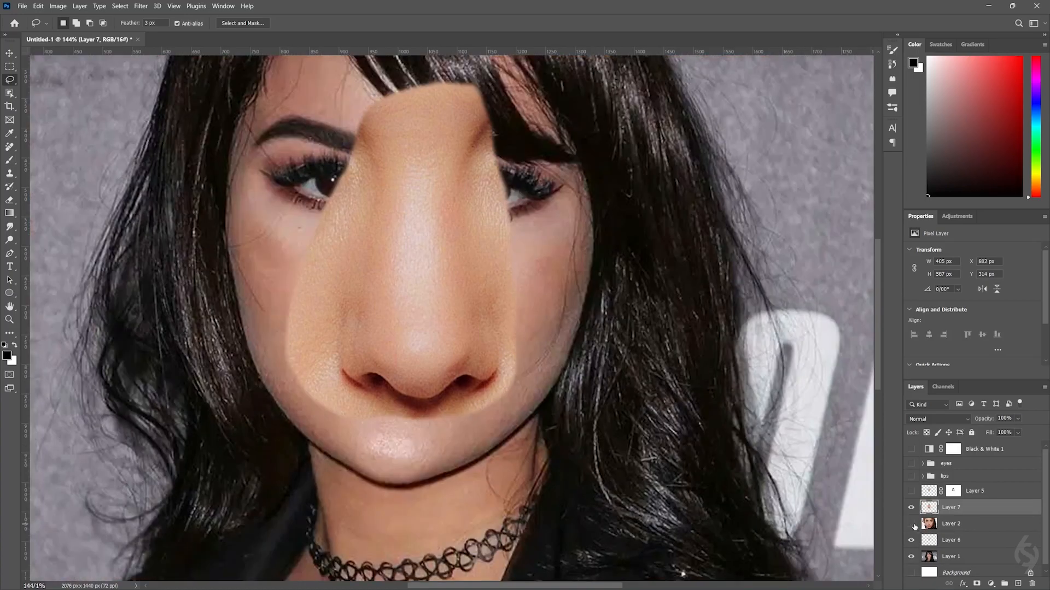
left_click(976, 493)
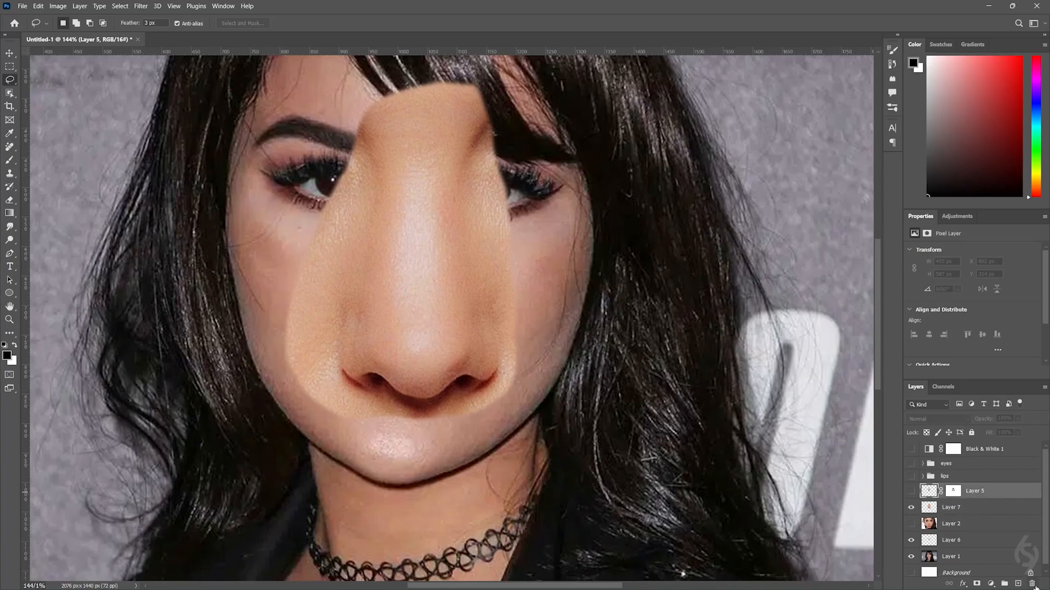
left_click(1032, 584)
Step: Scale the copied nose on Layer 7 to about 51%, rotate it about 1.26° and place it over the patched skin
key("ctrl+t")
left_click_drag(517, 421, 408, 257)
left_click_drag(352, 224, 408, 295)
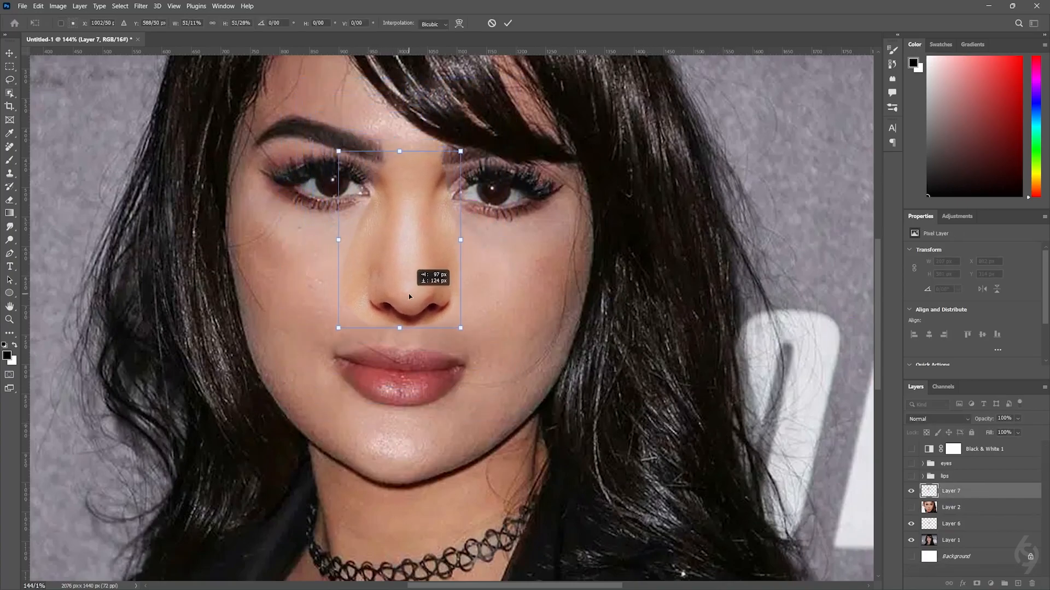
left_click_drag(477, 361, 483, 353)
left_click_drag(424, 302, 417, 297)
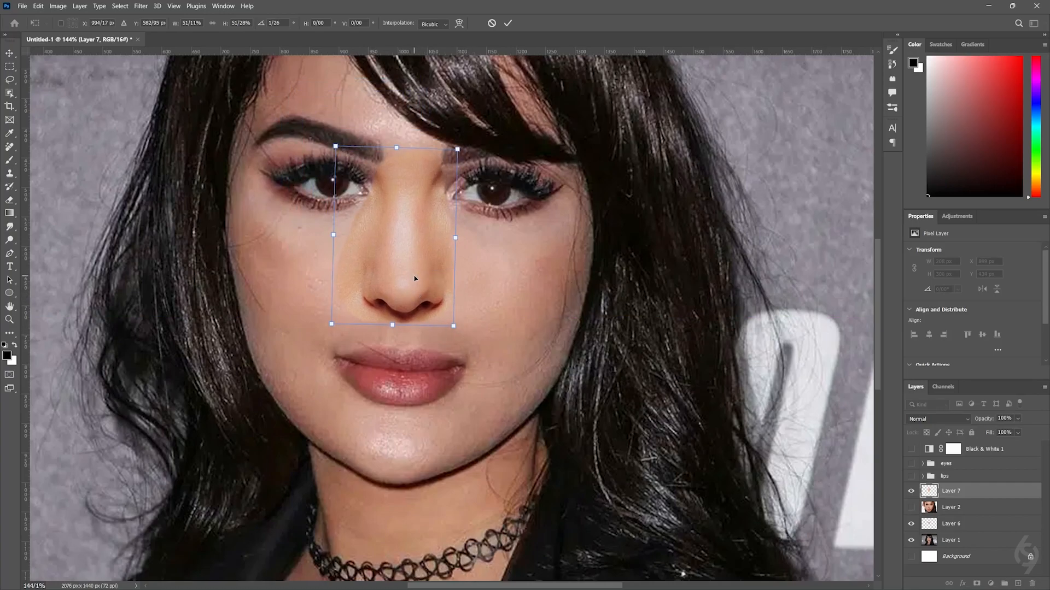
left_click(507, 22)
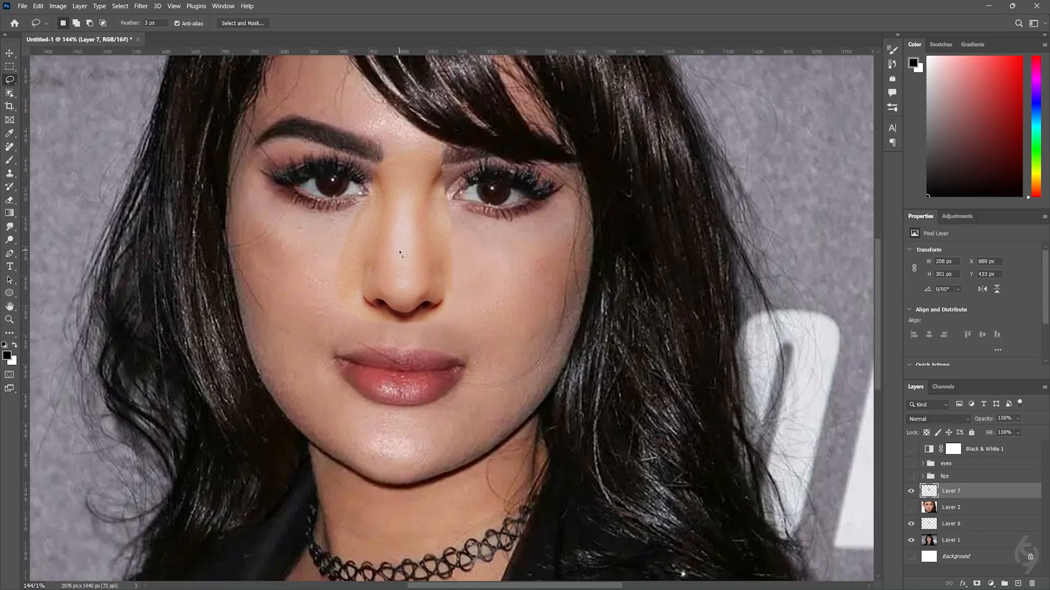
Step: Nudge the nose on Layer 7 up slightly to fine-tune its vertical position
left_click(9, 53)
key("Down")
key("Down")
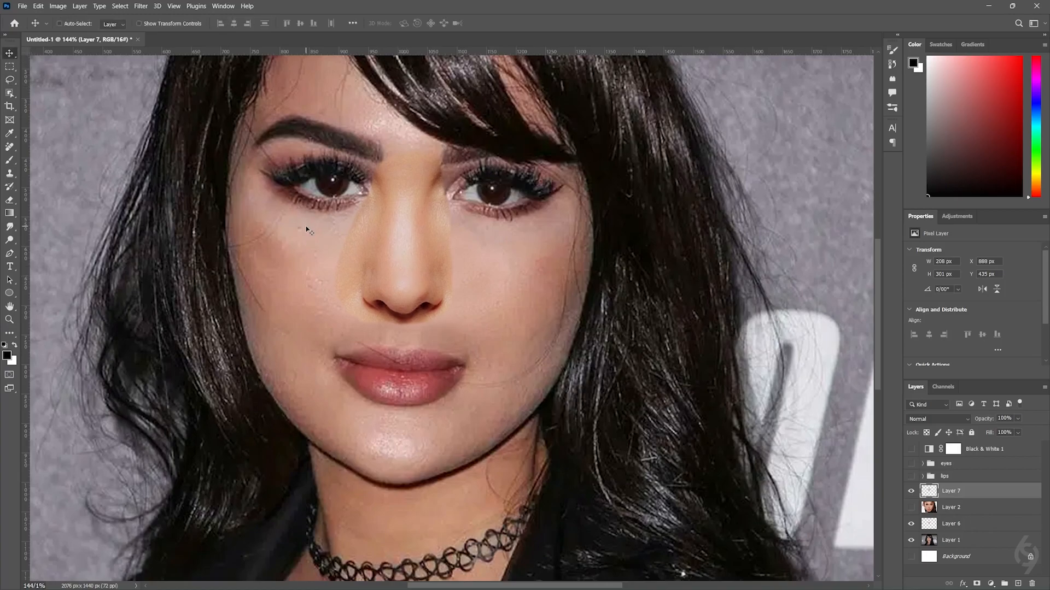
key("Up")
key("Up")
key("Up")
Step: Set Layer 7's blend mode to Luminosity and add a layer mask
left_click(938, 419)
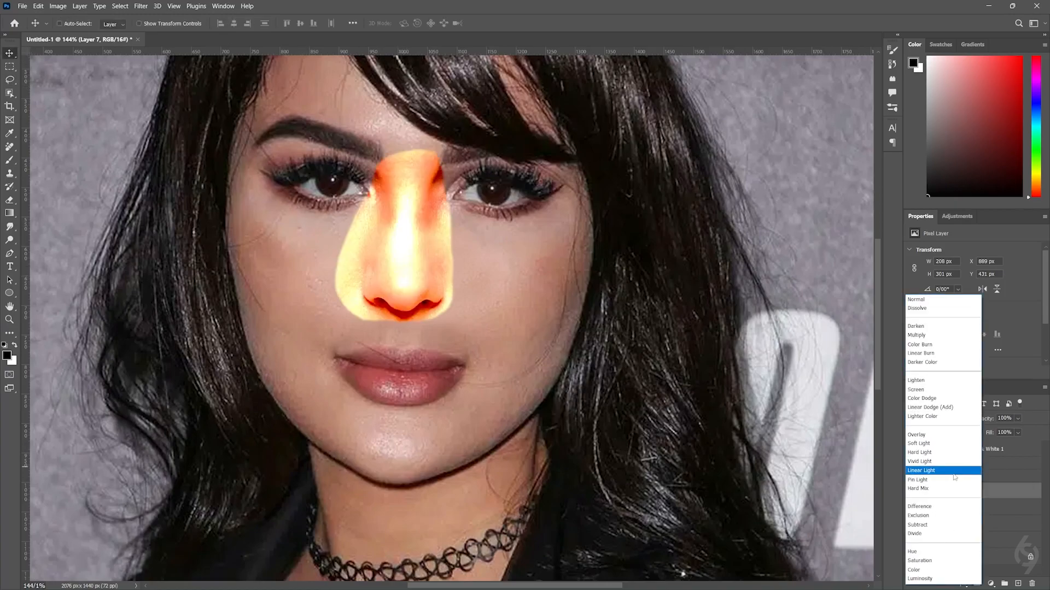
left_click(930, 578)
left_click(977, 583)
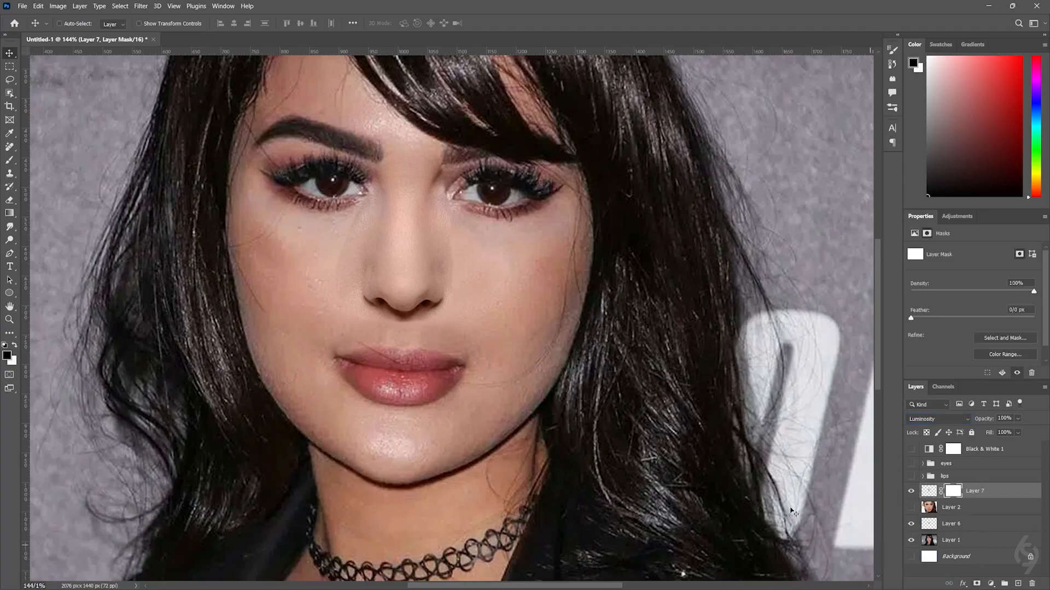
Step: Paint black on Layer 7's mask to blend the edges along the sides and bridge of the nose
left_click(10, 161)
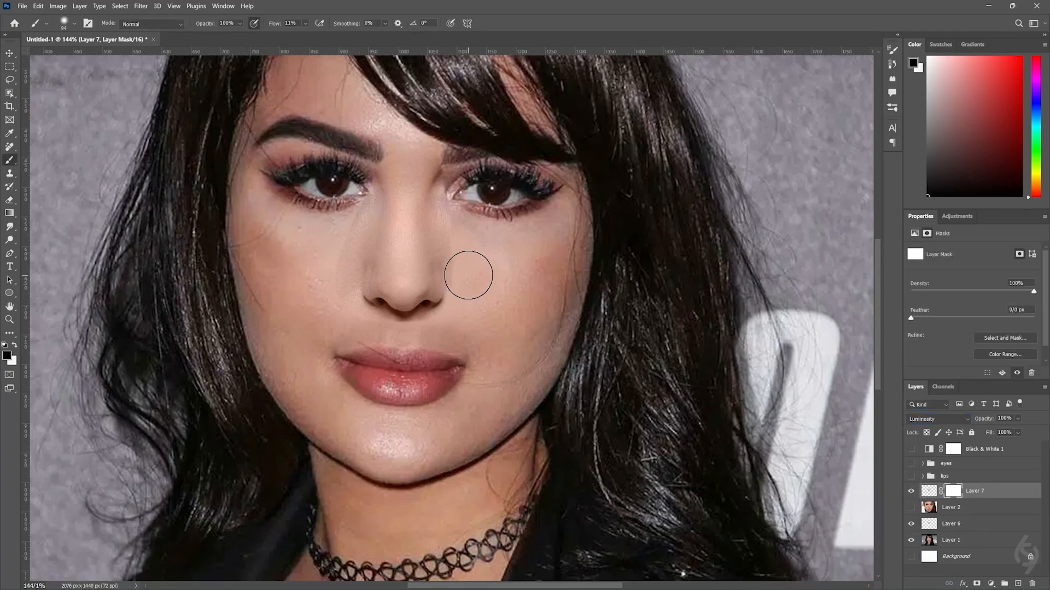
mouse_move(460, 217)
left_mouse_down()
mouse_move(469, 263)
mouse_move(461, 217)
mouse_move(469, 238)
left_mouse_up()
mouse_move(318, 284)
left_mouse_down()
mouse_move(342, 240)
mouse_move(327, 271)
left_mouse_up()
scroll(452, 188, "up", 1)
mouse_move(380, 213)
left_mouse_down()
mouse_move(372, 228)
mouse_move(440, 235)
mouse_move(451, 251)
left_mouse_up()
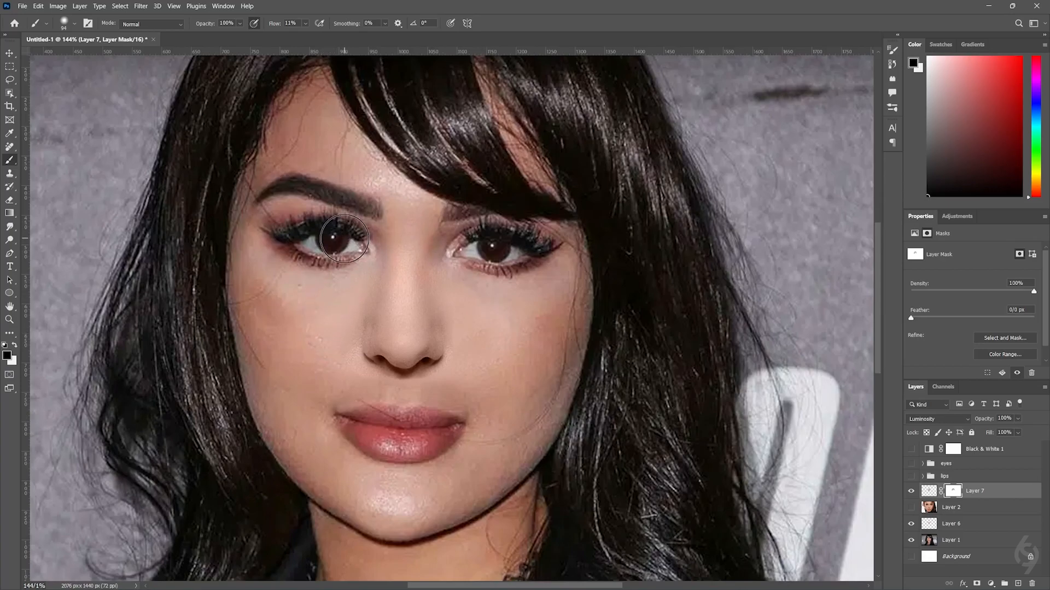
Step: Reduce the brush to 45 px or smaller and mask out the skin edges and shadow around and beneath the nostrils
scroll(363, 376, "up", 10)
right_click(366, 375)
left_click(432, 403)
left_click(332, 351)
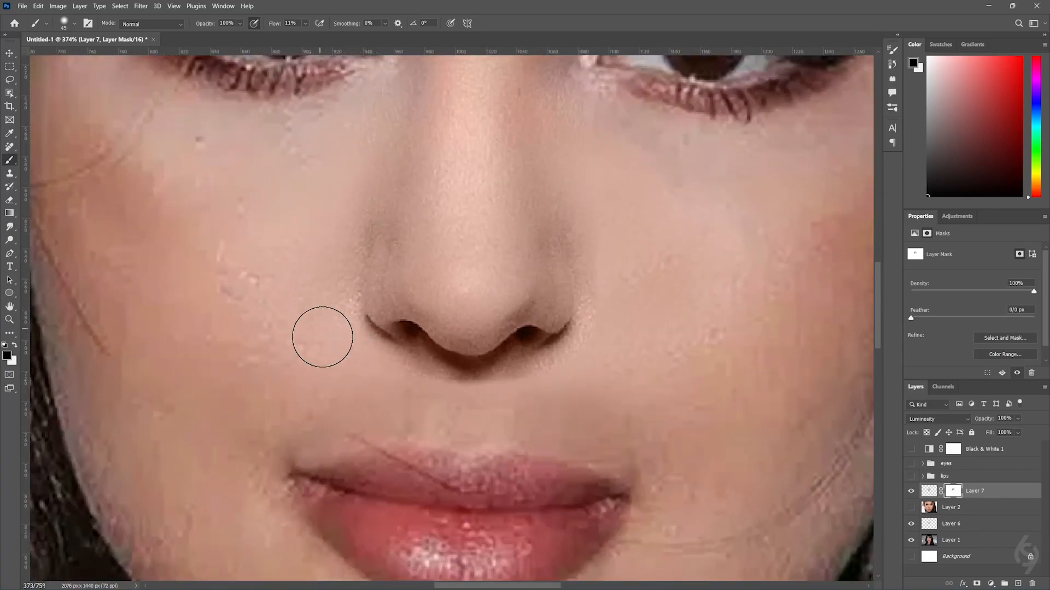
scroll(620, 315, "up", 4)
right_click(619, 342)
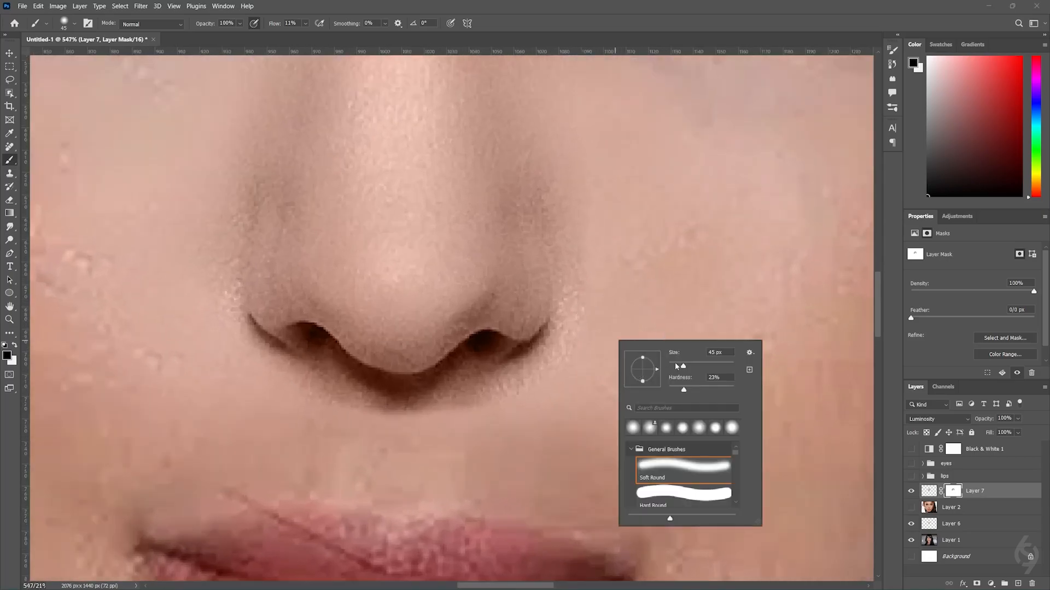
left_click(553, 380)
mouse_move(577, 345)
left_mouse_down()
mouse_move(291, 390)
mouse_move(371, 410)
mouse_move(410, 407)
mouse_move(609, 292)
mouse_move(474, 394)
mouse_move(430, 407)
mouse_move(372, 399)
mouse_move(412, 408)
mouse_move(425, 407)
mouse_move(360, 396)
mouse_move(451, 384)
mouse_move(433, 398)
mouse_move(360, 402)
mouse_move(412, 406)
mouse_move(333, 379)
left_mouse_up()
key("x")
key("x")
Step: Set the brush to 20 px and mask out the dark shadow directly beneath the nose tip
right_click(335, 381)
left_click_drag(403, 433, 393, 433)
mouse_move(321, 372)
left_mouse_down()
mouse_move(417, 398)
mouse_move(466, 383)
mouse_move(419, 399)
mouse_move(420, 411)
mouse_move(356, 409)
mouse_move(402, 402)
left_mouse_up()
key("x")
key("x")
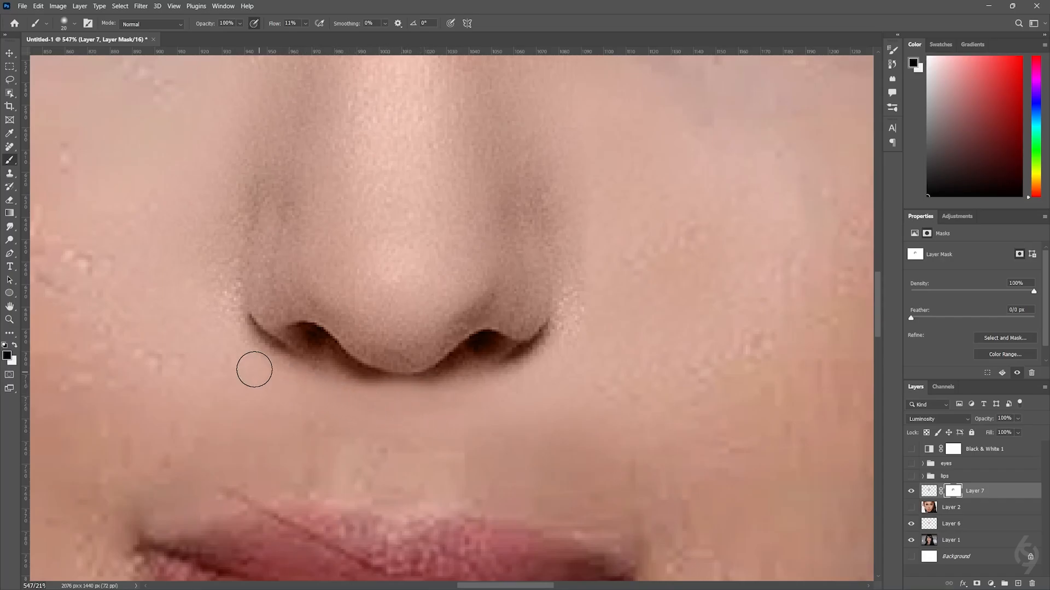
Step: Paint out the light, grainy specks beside both nostrils on Layer 7's mask with the 20 px brush
scroll(240, 370, "down", 5)
scroll(333, 346, "up", 5)
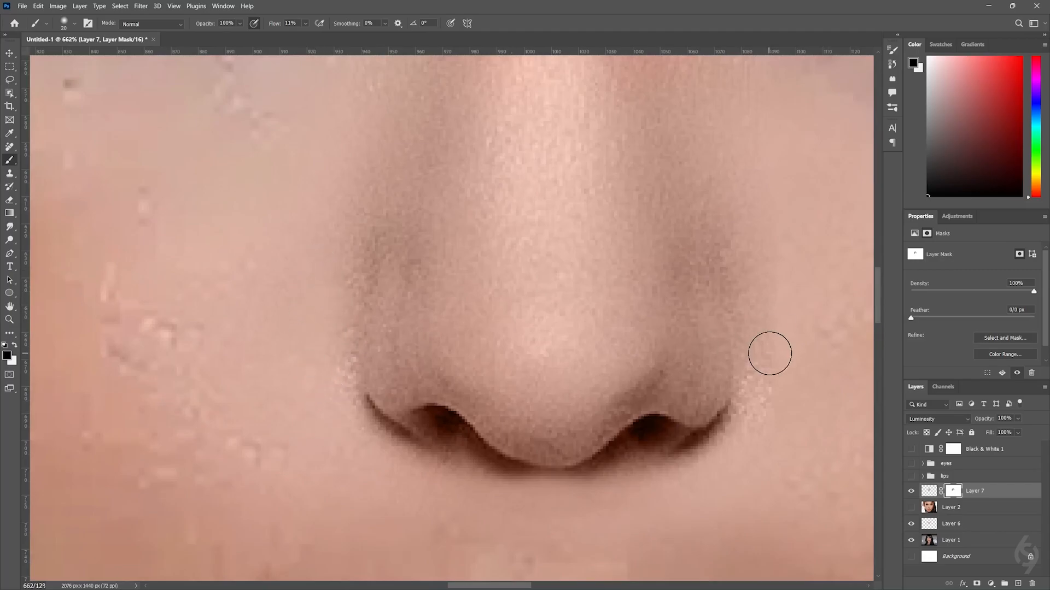
scroll(755, 263, "down", 5)
scroll(764, 304, "up", 4)
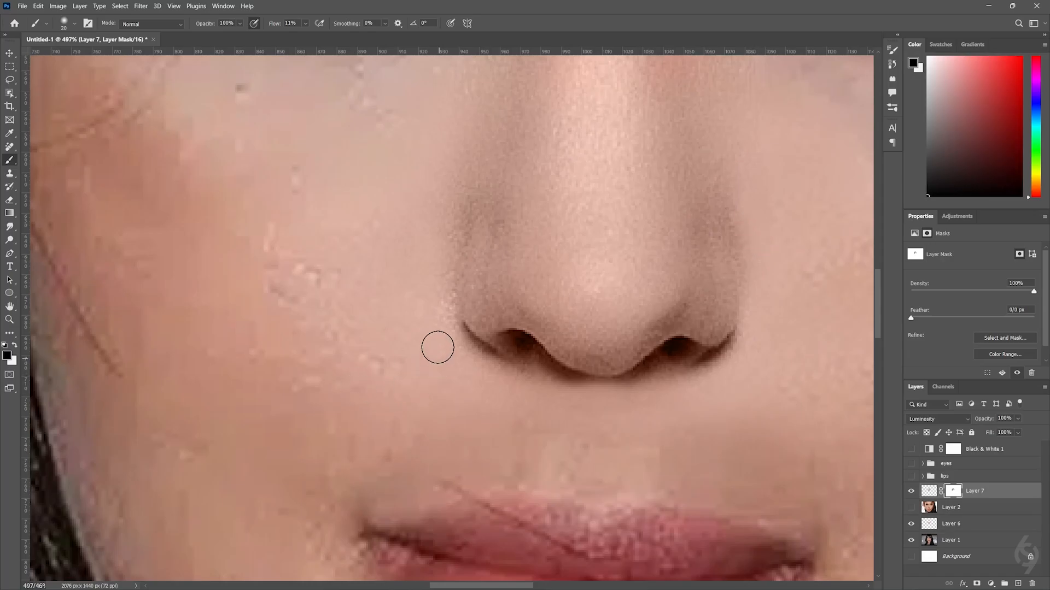
Step: Set the brush to 50 px and soften Layer 7's mask along both outer sides of the nostrils
right_click(447, 213)
left_click(517, 262)
left_click(511, 262)
left_click_drag(420, 243, 385, 214)
key("bracketleft")
key("bracketleft")
key("bracketleft")
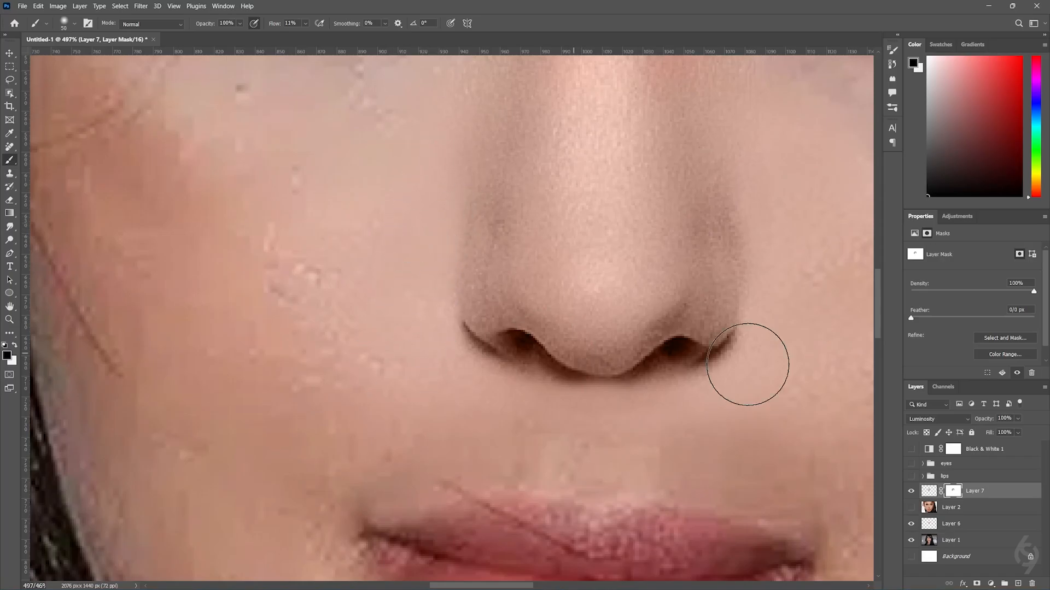
mouse_move(784, 324)
left_mouse_down()
mouse_move(758, 367)
mouse_move(763, 361)
left_mouse_up()
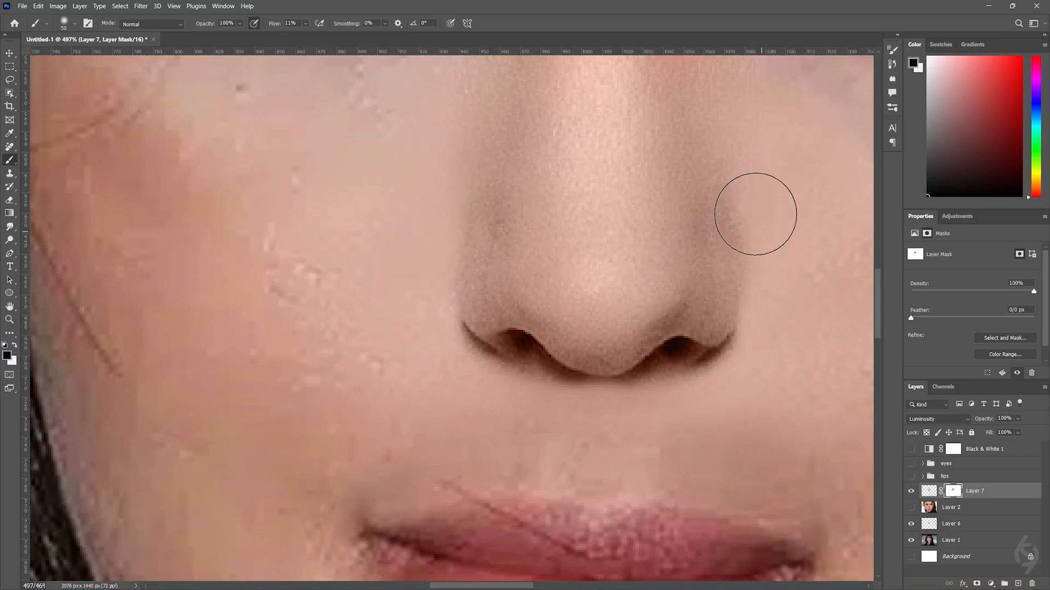
Step: Examine how the new nose blends with the whole face at different magnifications
scroll(754, 194, "down", 5)
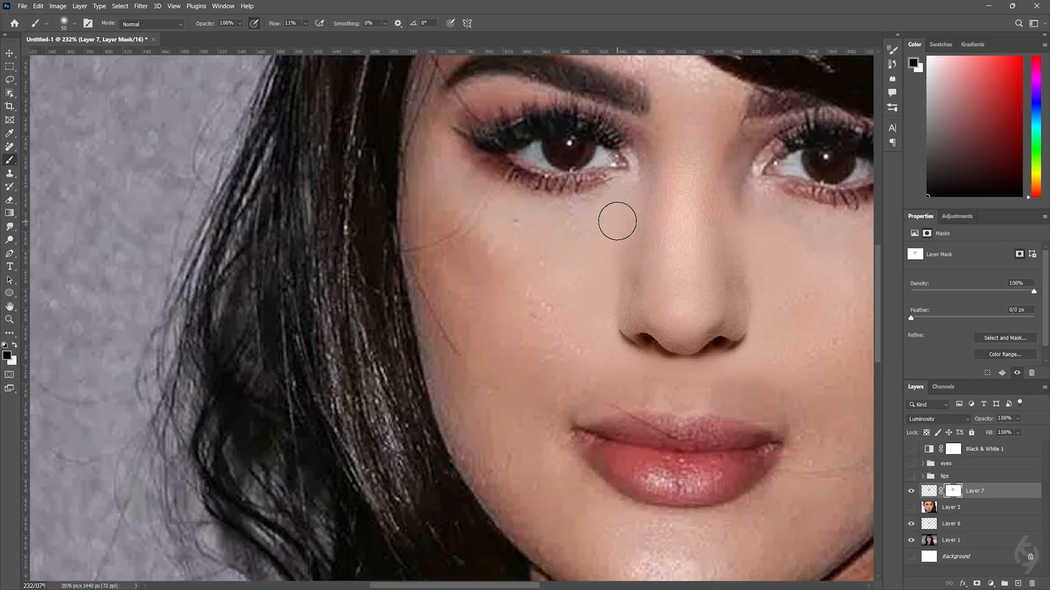
scroll(616, 223, "down", 5)
scroll(690, 302, "up", 3)
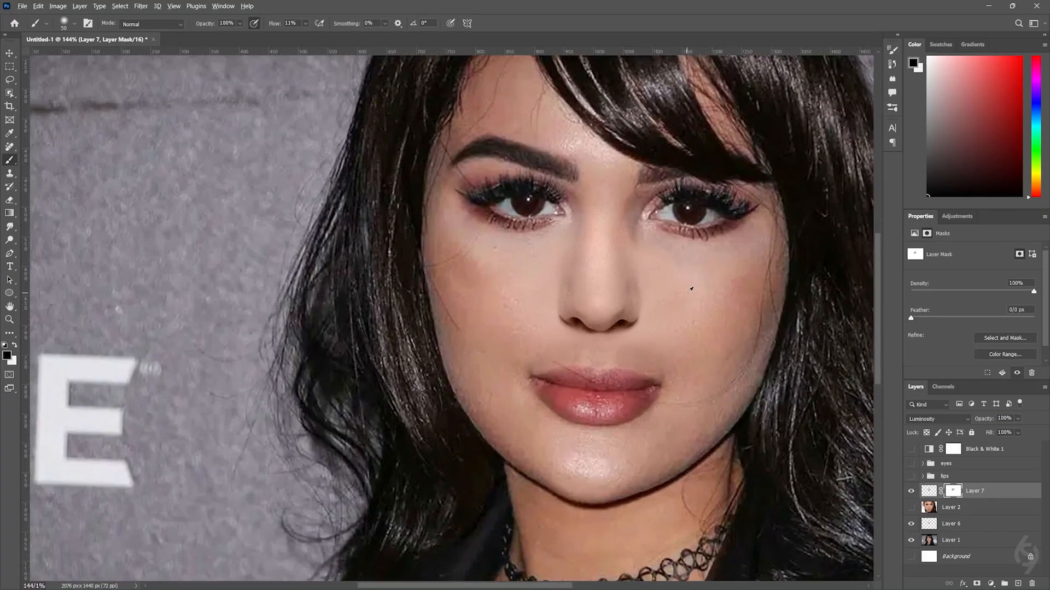
scroll(690, 290, "down", 4)
scroll(684, 294, "up", 5)
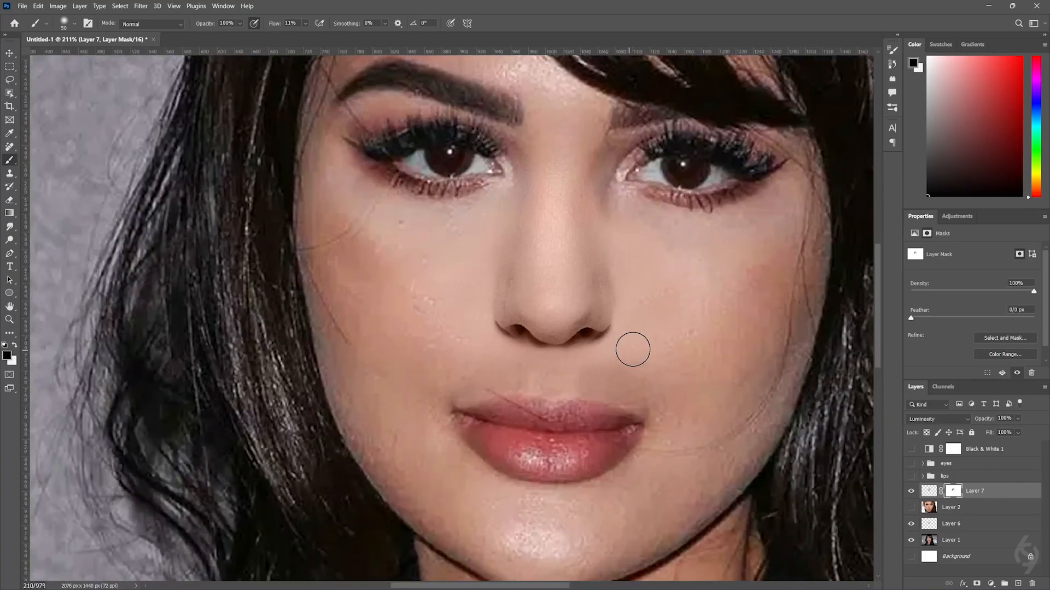
scroll(671, 326, "down", 2)
scroll(488, 399, "down", 4)
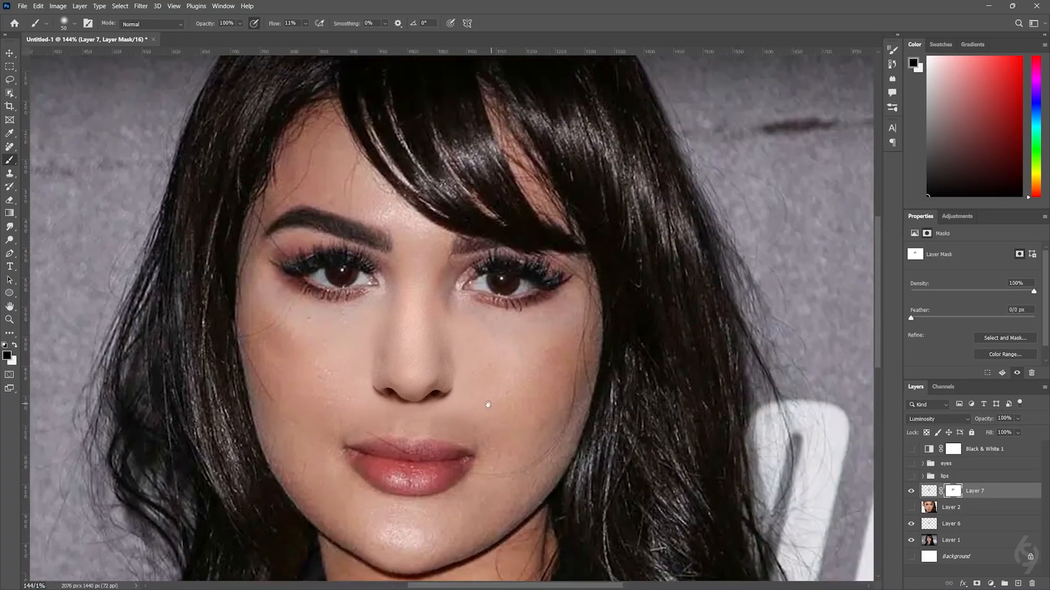
Step: Clip a Color Balance adjustment to Layer 7, adjust its midtones, and set the highlights to red +7 and blue +2
scroll(516, 411, "up", 4)
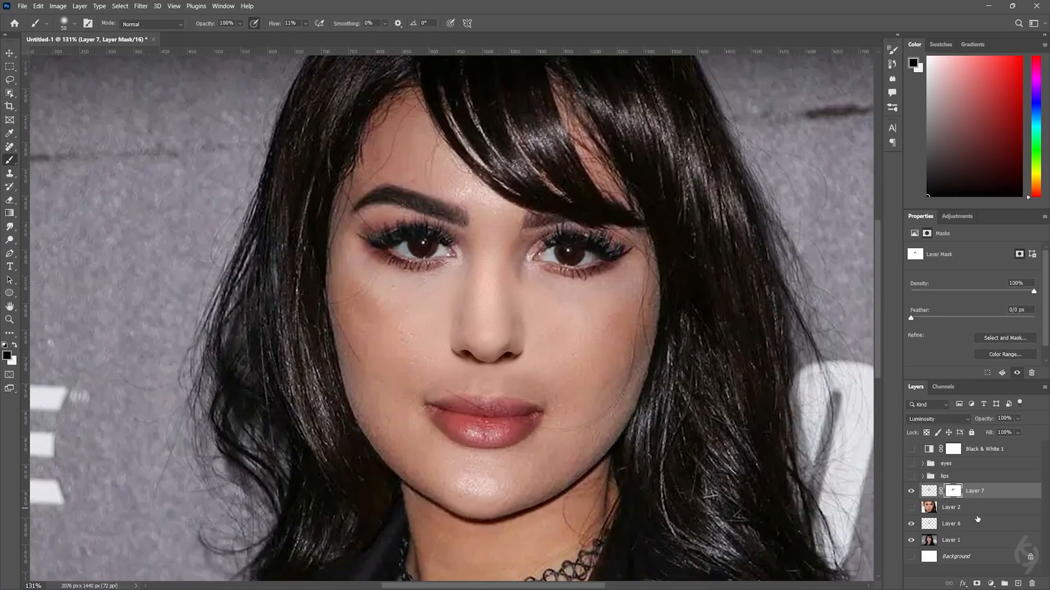
left_click(992, 585)
left_click(984, 500)
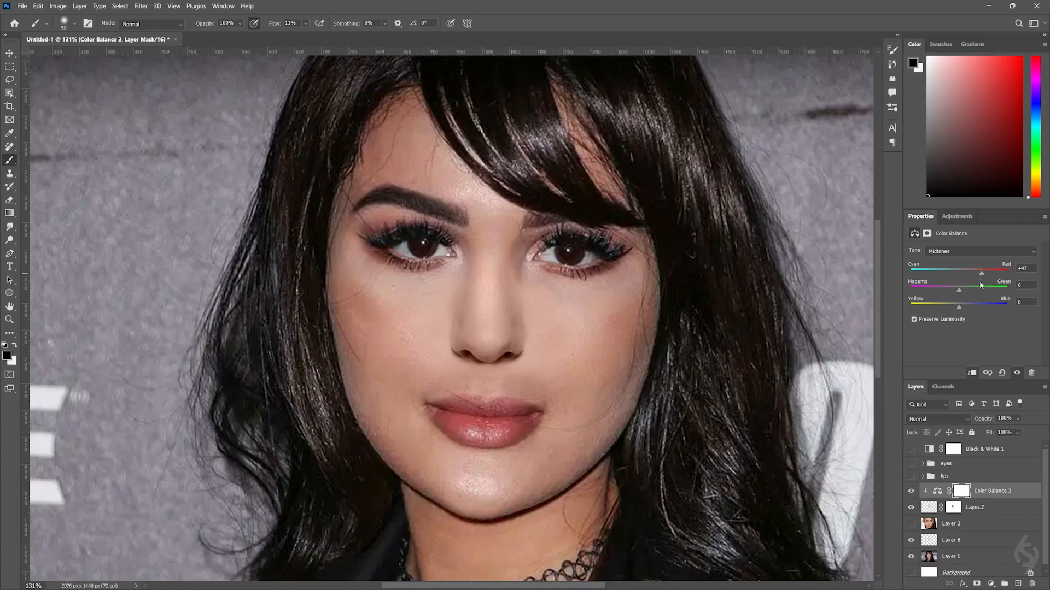
left_click_drag(959, 290, 957, 288)
left_click(951, 255)
left_click(962, 271)
left_click_drag(963, 308, 963, 307)
Step: Group Layer 7 with its Color Balance adjustment and name the group nose
scroll(495, 329, "down", 3)
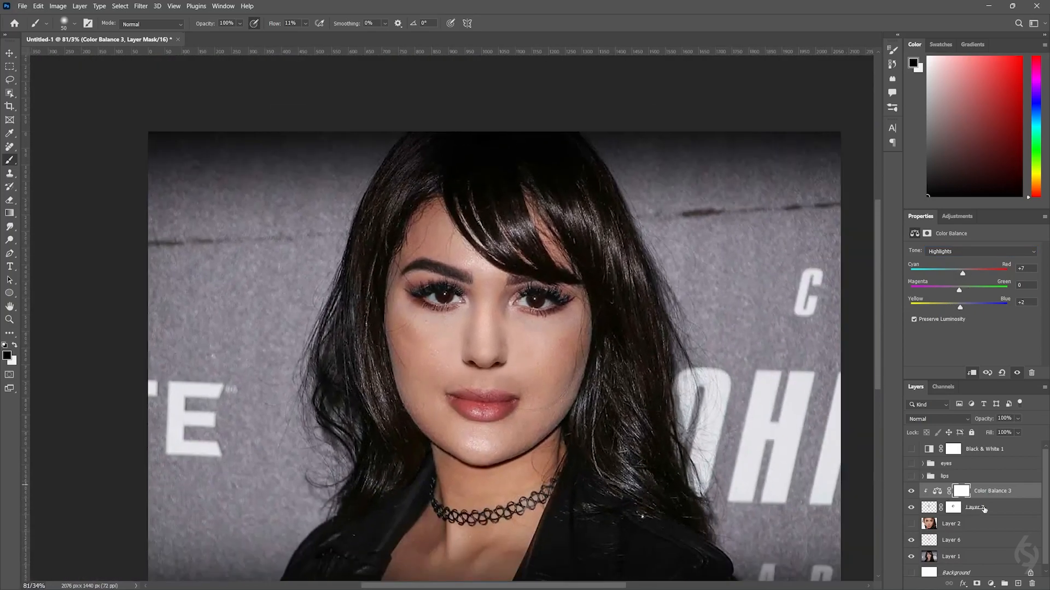
left_click(970, 508)
left_click(987, 491, "shift")
key("ctrl+g")
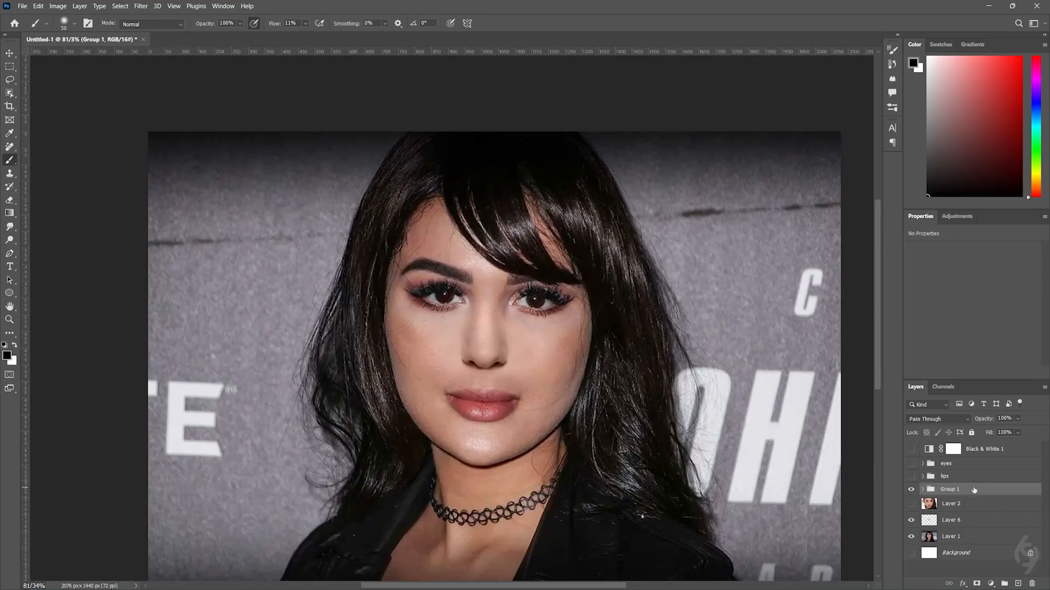
double_click(973, 488)
left_click(666, 26)
key("Return")
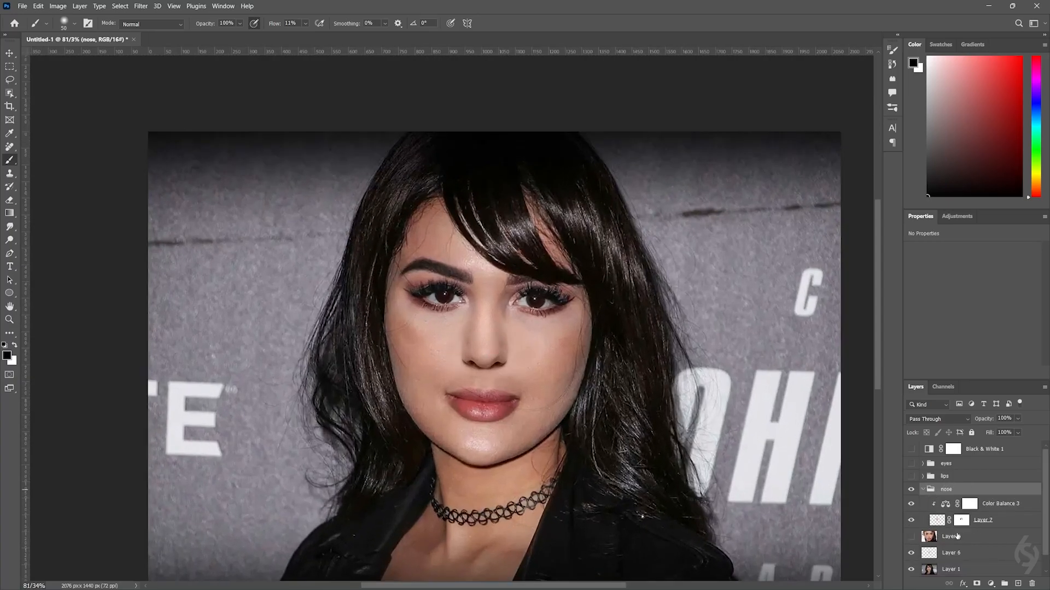
Step: Move Layer 6 into the nose group and make the lips and eyes groups visible
left_click_drag(951, 520, 922, 492)
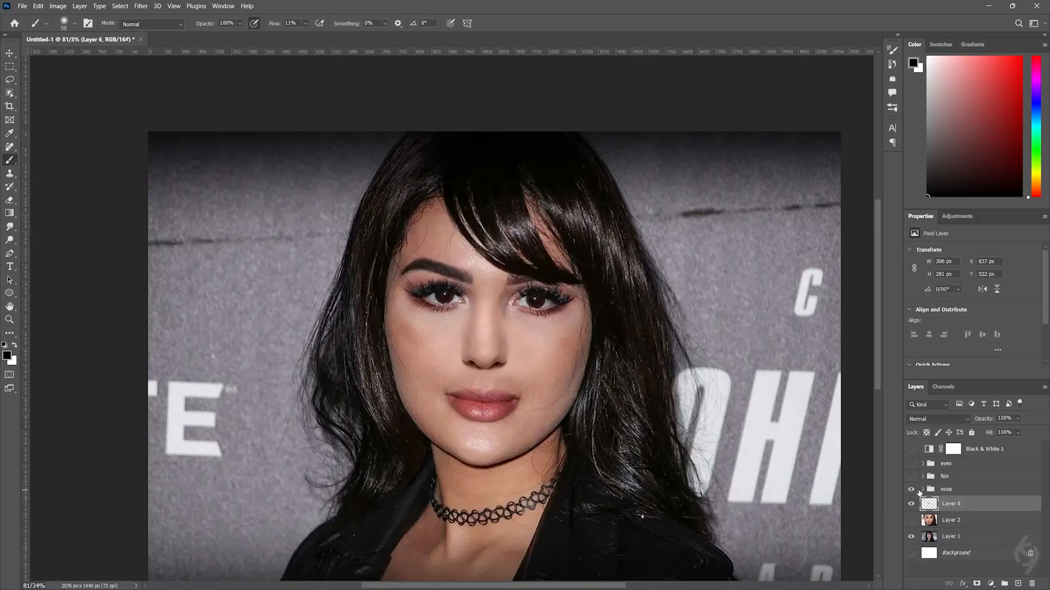
left_click(921, 491)
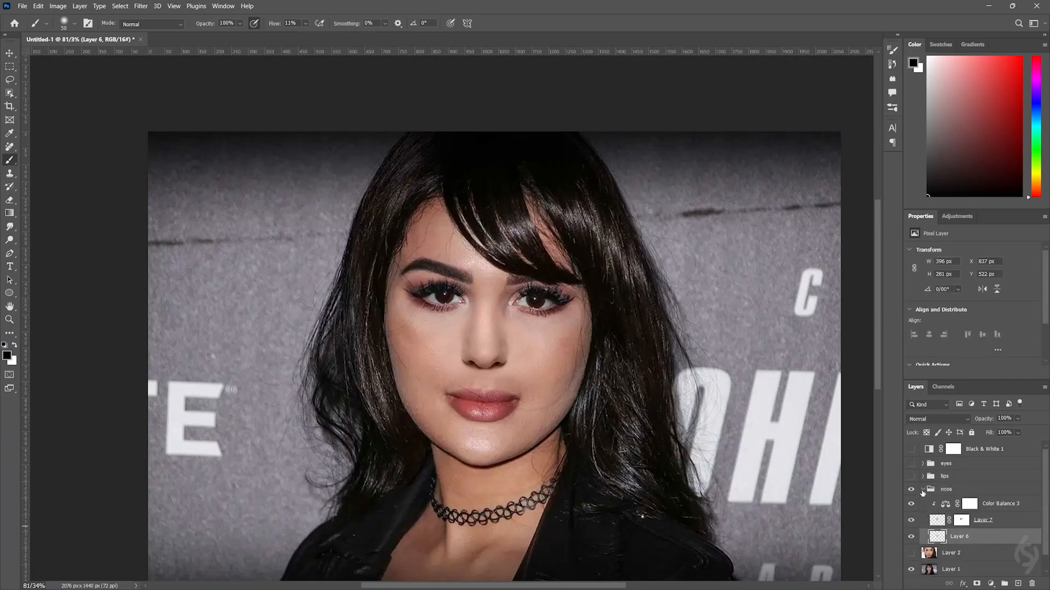
left_click(921, 490)
left_click_drag(910, 477, 911, 463)
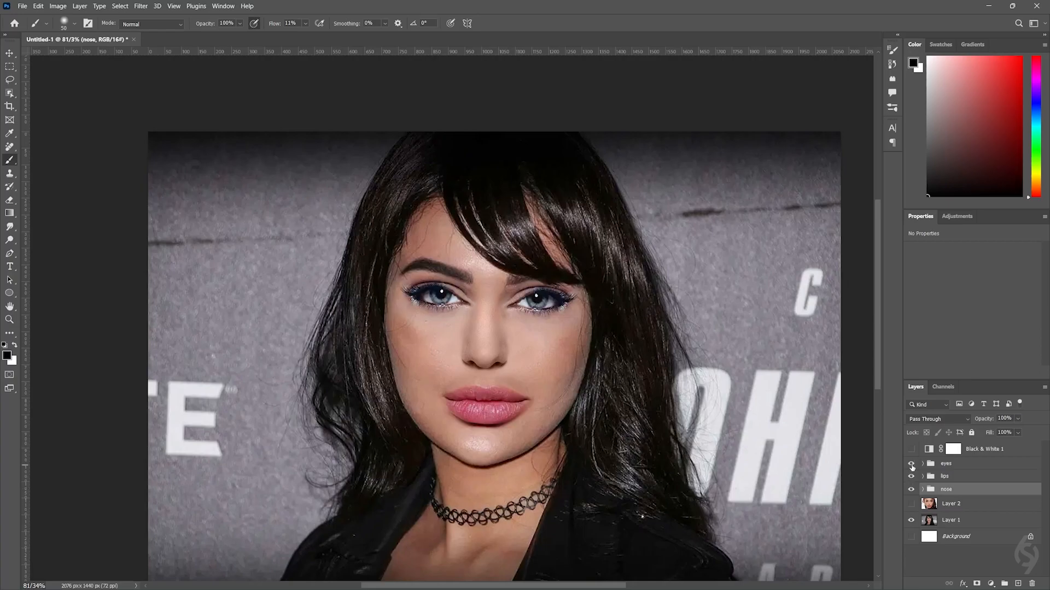
Step: Scale the eyes group down to about 95% and reposition it over the underlying eyes
left_click(947, 466)
scroll(602, 317, "down", 2)
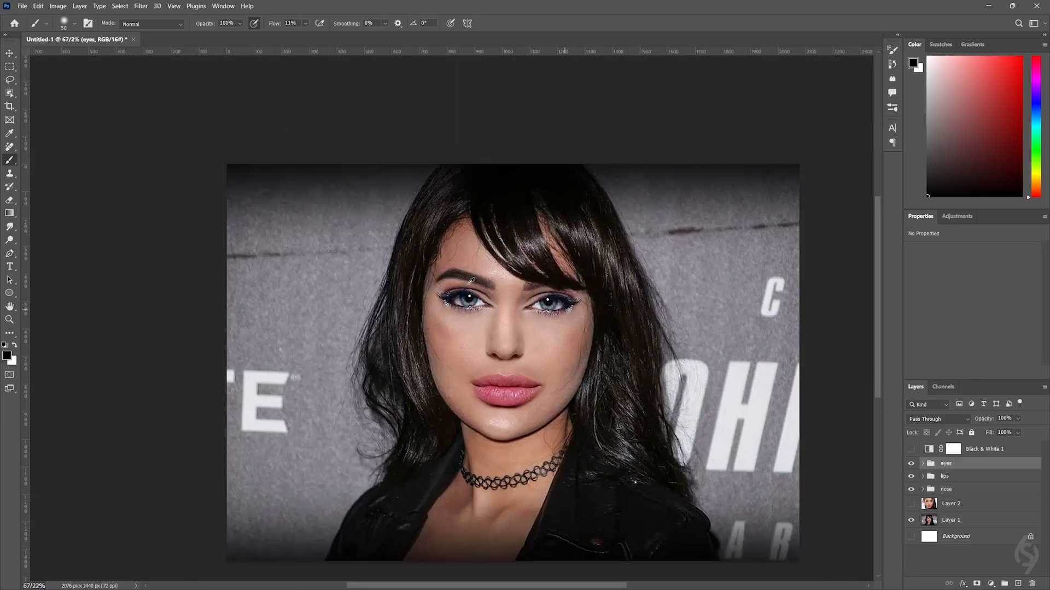
scroll(471, 282, "up", 3)
key("ctrl+t")
left_click_drag(642, 351, 632, 349)
left_click_drag(583, 312, 592, 313)
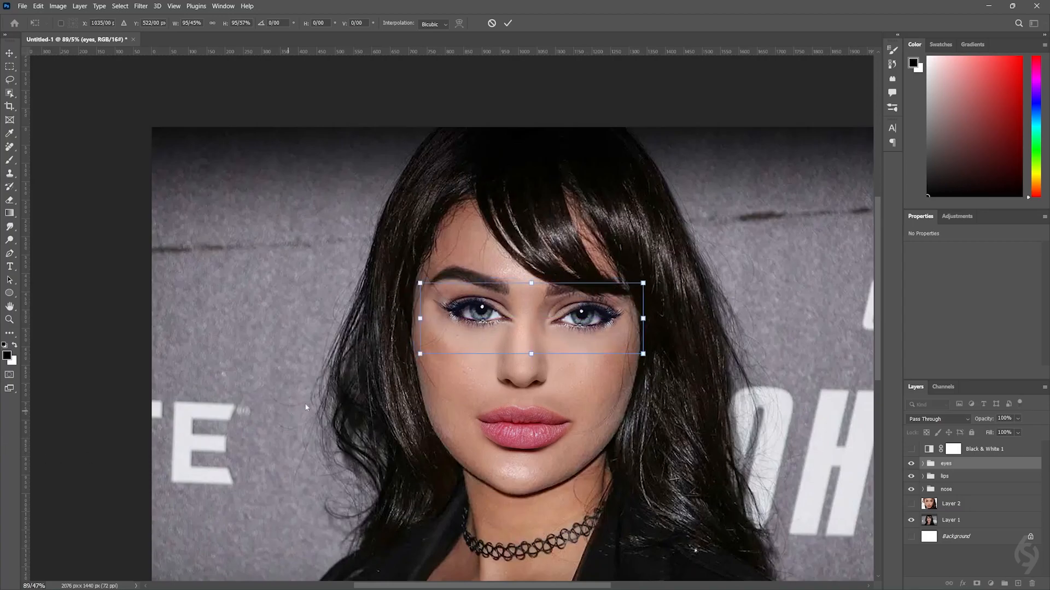
left_click_drag(465, 324, 464, 321)
scroll(457, 351, "up", 6)
left_click_drag(675, 301, 666, 301)
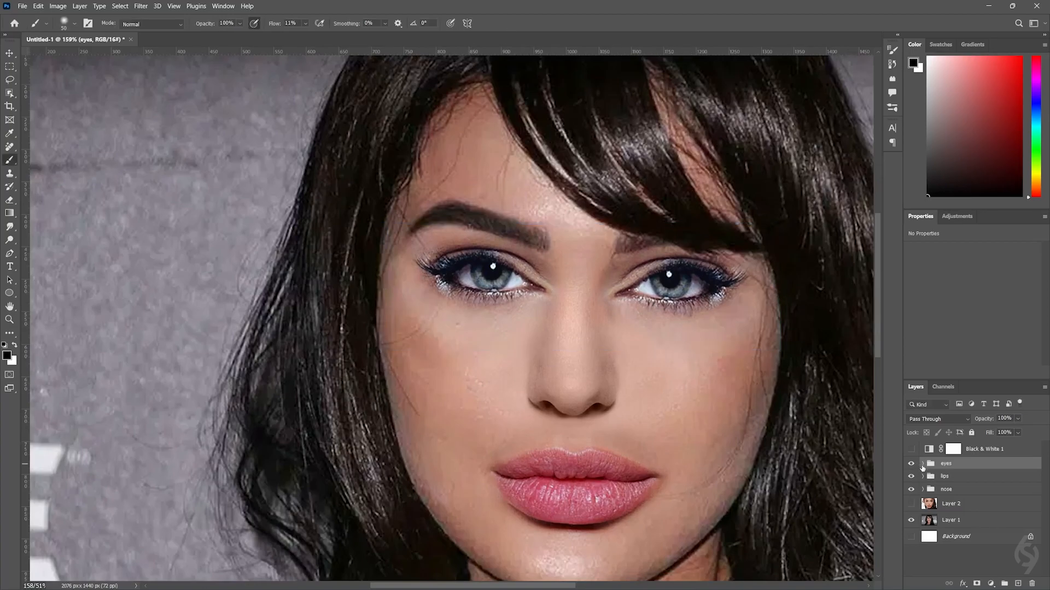
Step: Move the left eye group slightly outward, away from the nose
left_click(922, 464)
left_click(958, 476)
scroll(695, 310, "down", 5)
scroll(694, 312, "up", 4)
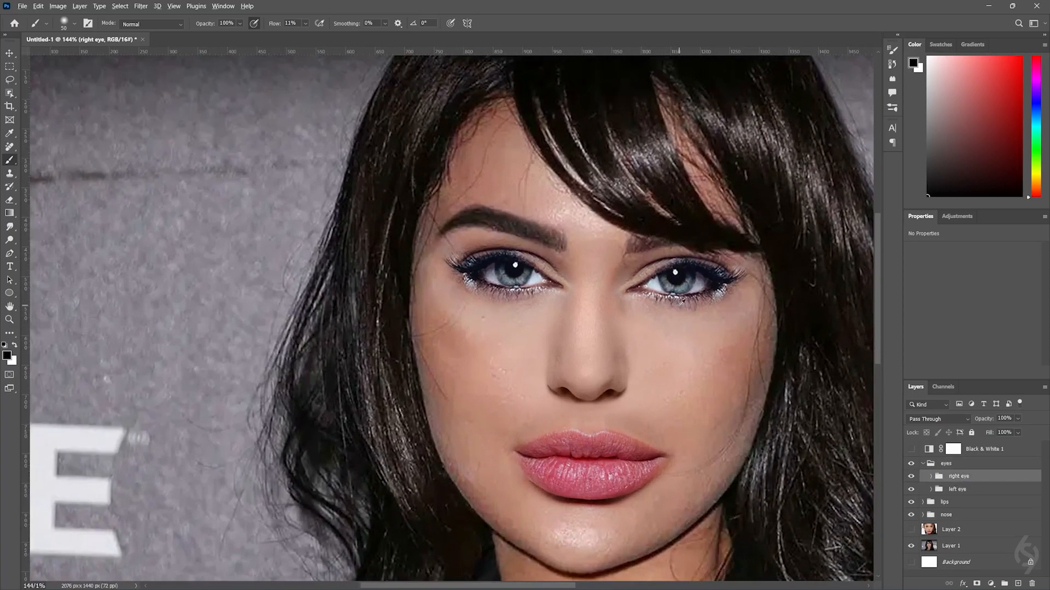
scroll(679, 305, "up", 1)
key("alt+bracketleft")
left_click(9, 53)
left_click_drag(521, 283, 514, 283)
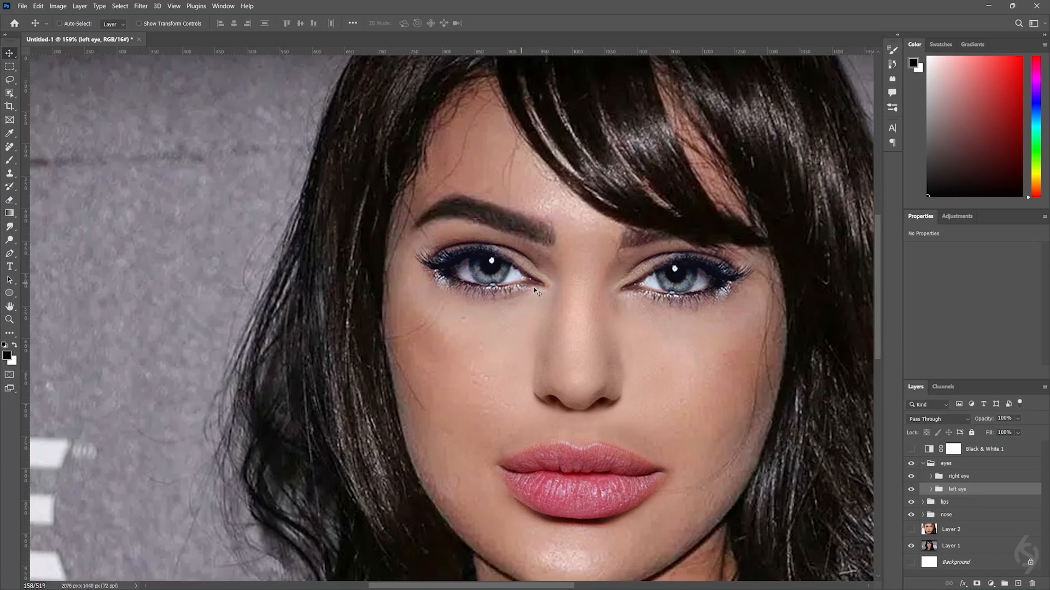
Step: Nudge the right eye group up and toward the nose, and rotate it 1.25°
left_click(936, 477)
key("Up")
key("Left")
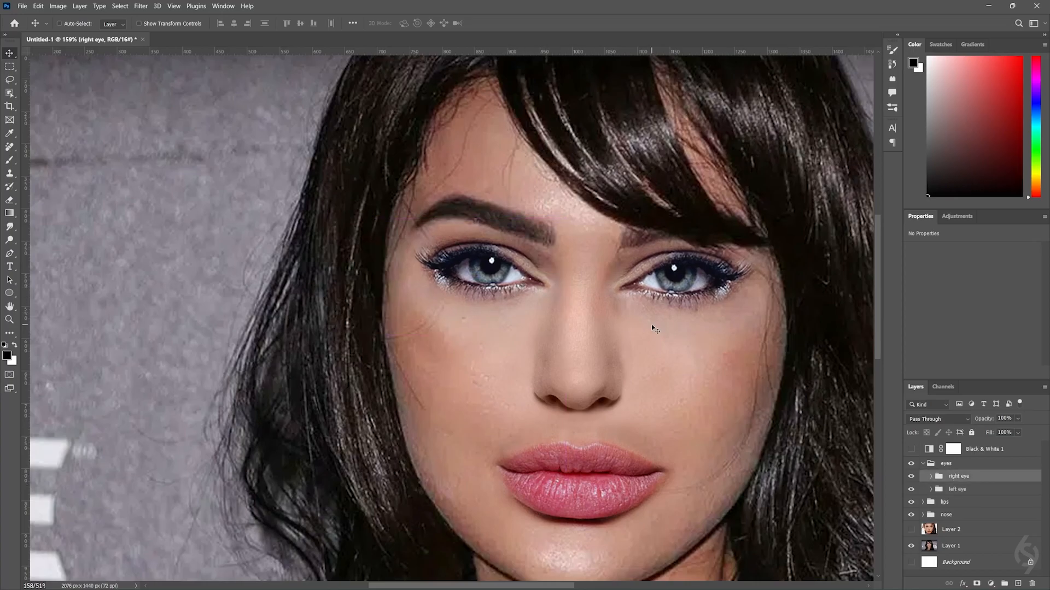
key("ctrl+t")
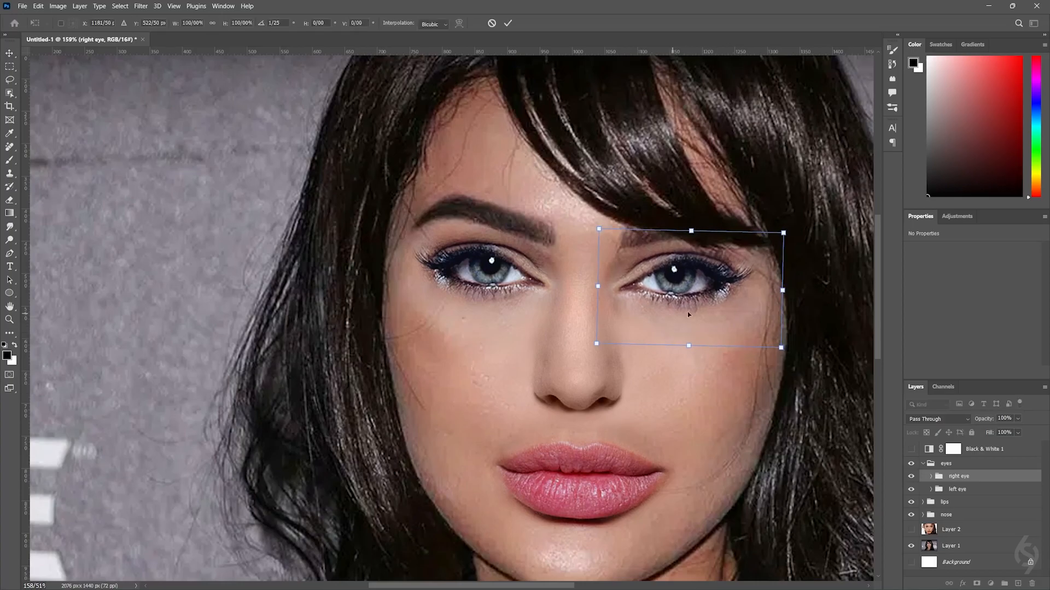
left_click(508, 23)
scroll(660, 338, "down", 9)
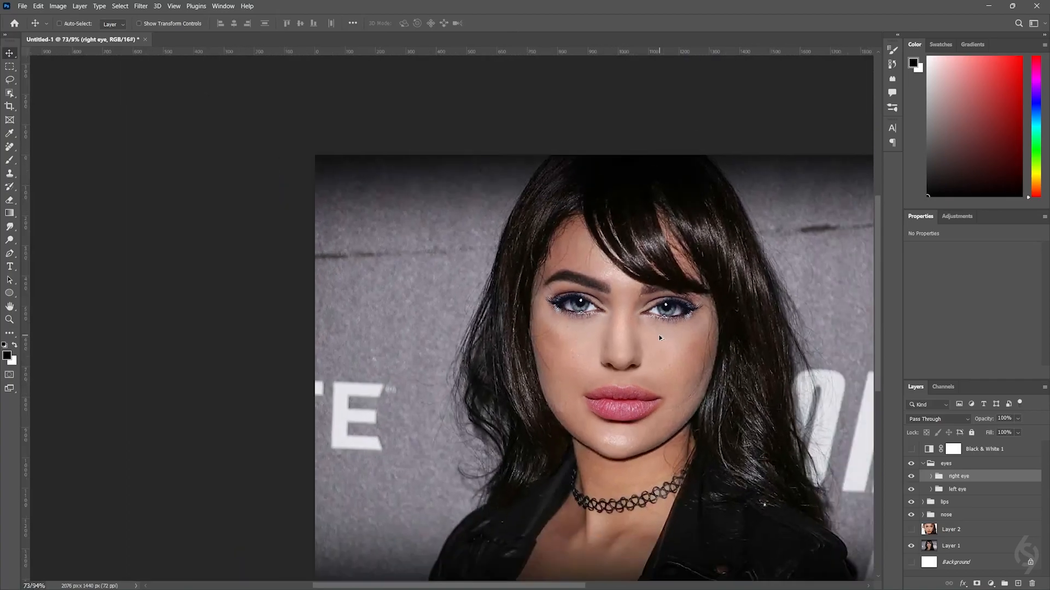
scroll(659, 348, "up", 5)
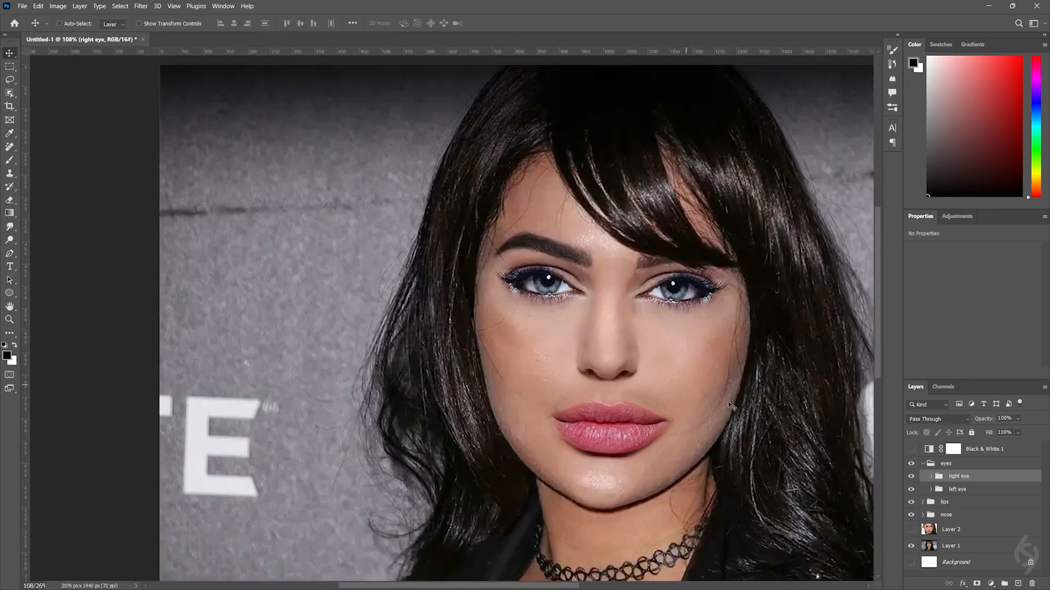
Step: Compare the face with the eyes, lips and nose groups each shown and hidden
left_click(923, 464)
left_click(911, 464)
left_click(911, 464)
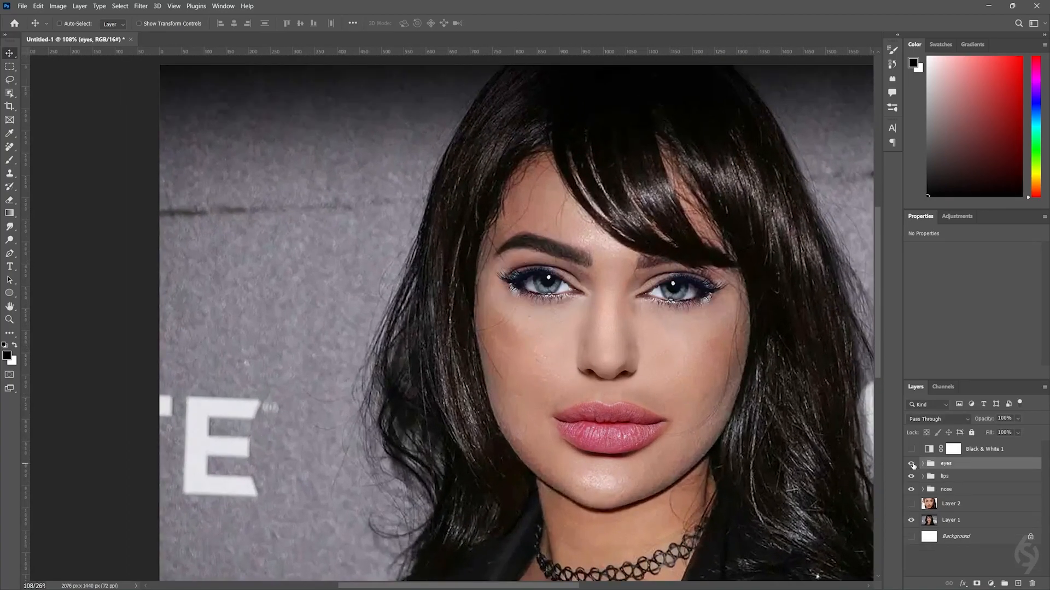
left_click(911, 477)
left_click(910, 476)
left_click(911, 488)
left_click(911, 488)
left_click(911, 464)
left_click(911, 476)
left_click(911, 477)
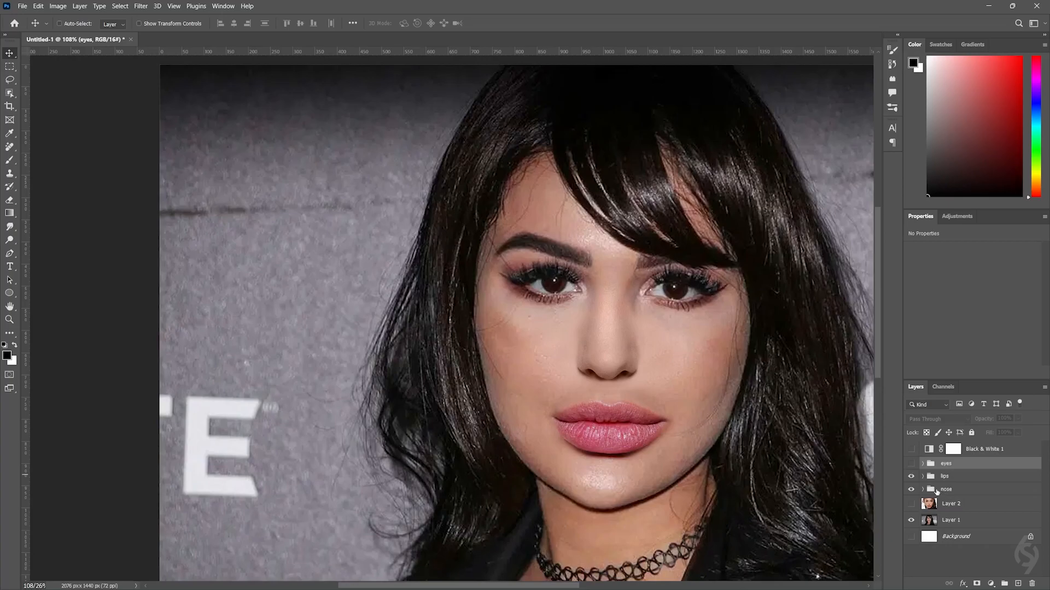
left_click(912, 489)
left_click(911, 478)
left_click(911, 479)
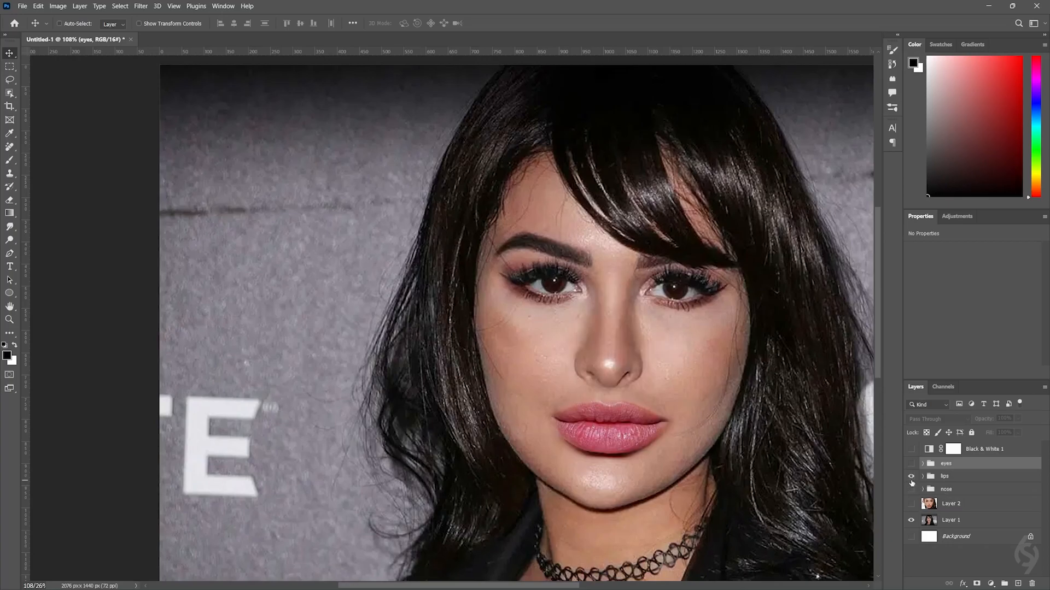
Step: Shift the lips group slightly left, show the nose group, and rotate the lips by 0.56°
left_click(947, 476)
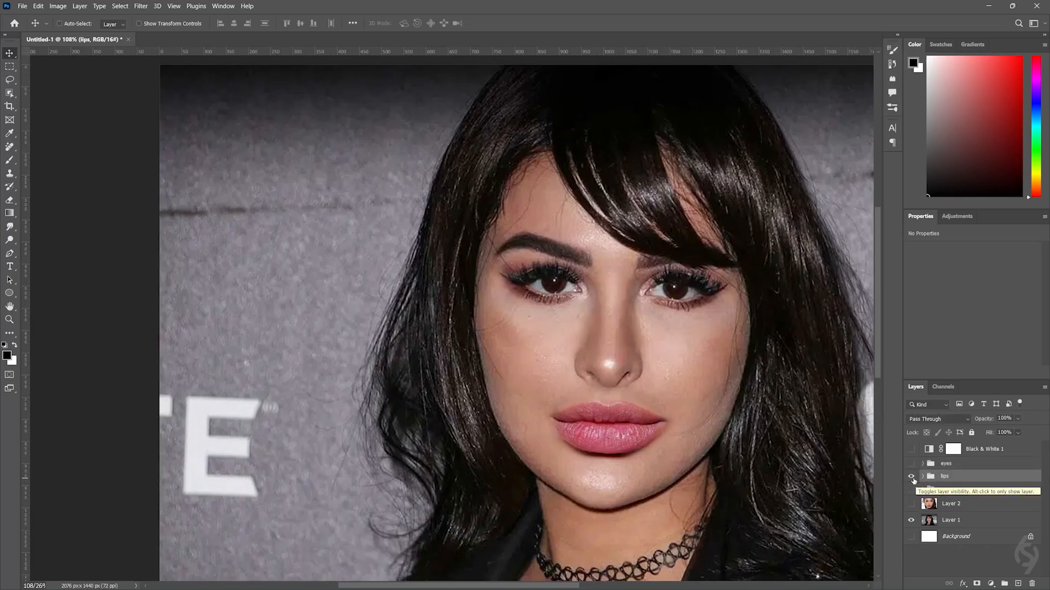
left_click(911, 489)
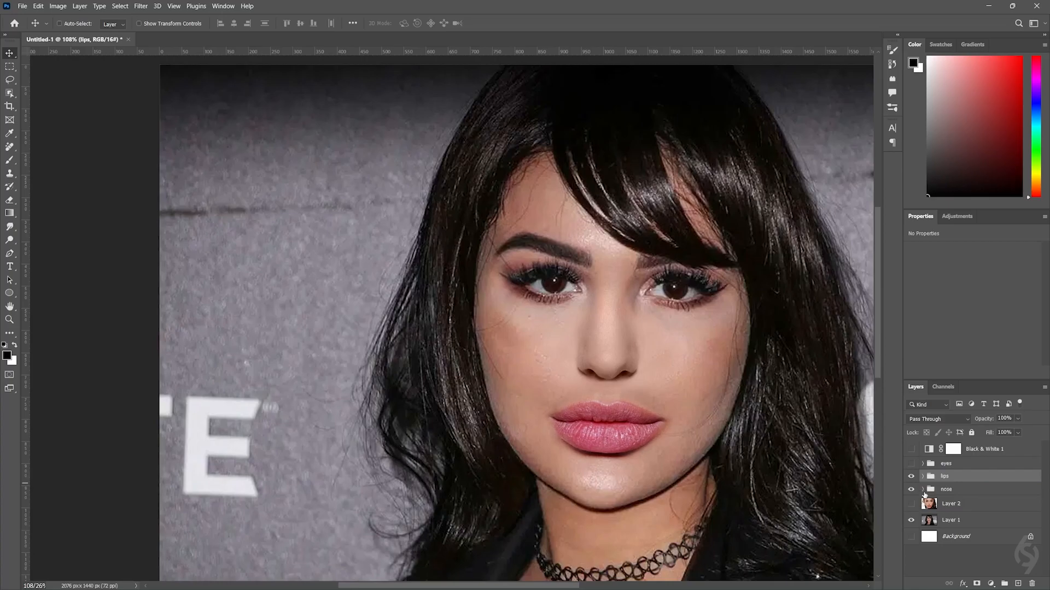
key("ctrl+t")
scroll(635, 456, "up", 1)
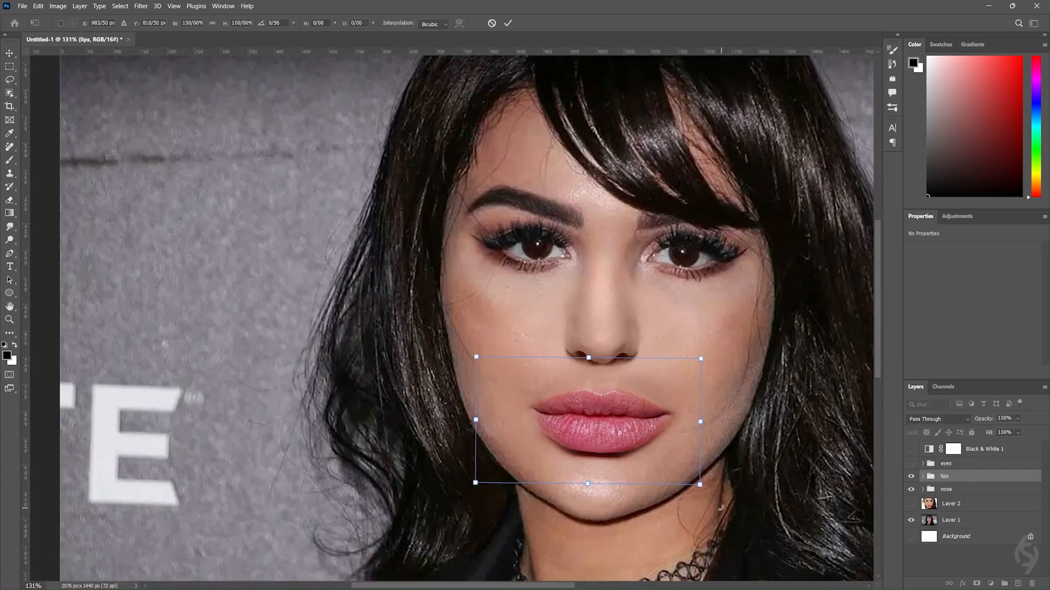
left_click(508, 23)
Step: Show the eyes group and examine how all swapped features fit the whole face at different magnifications
left_click(911, 464)
scroll(734, 397, "down", 2)
left_click_drag(723, 394, 530, 380)
scroll(530, 380, "down", 1)
scroll(507, 346, "up", 2)
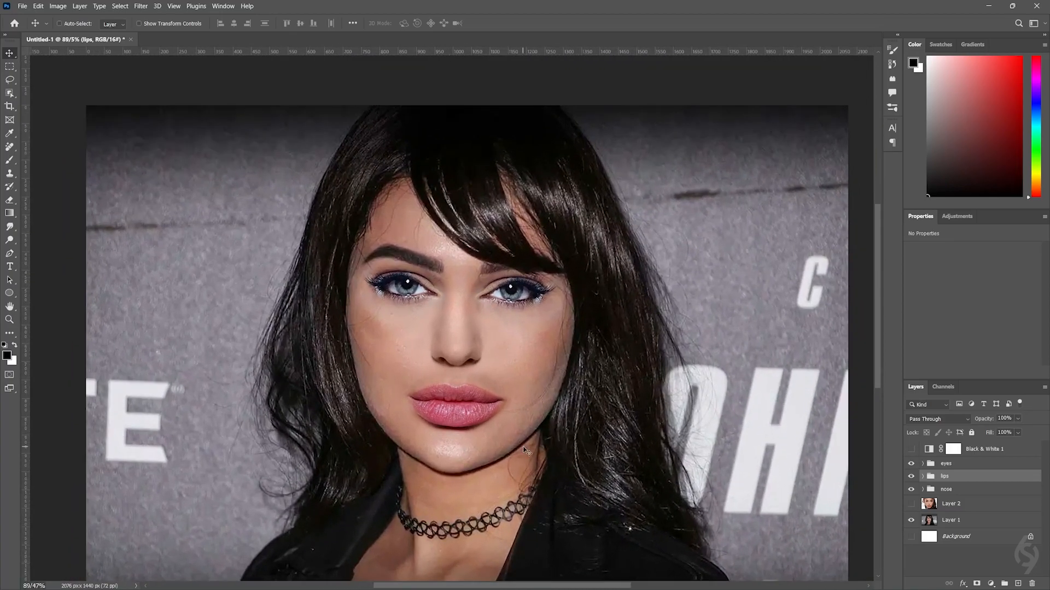
scroll(524, 450, "down", 1)
scroll(540, 416, "up", 1)
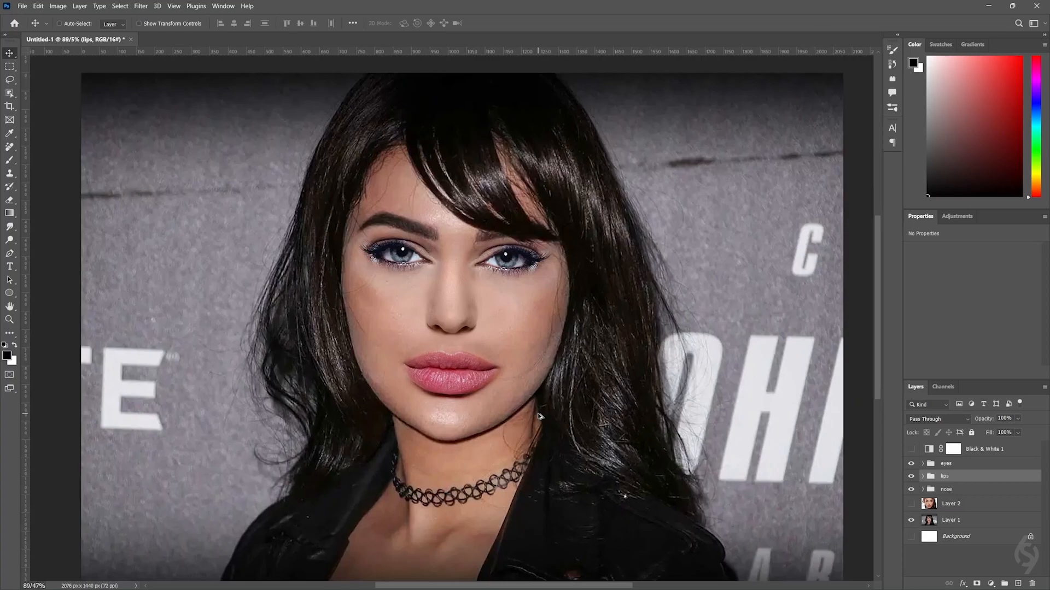
left_click(961, 464)
scroll(655, 400, "down", 1)
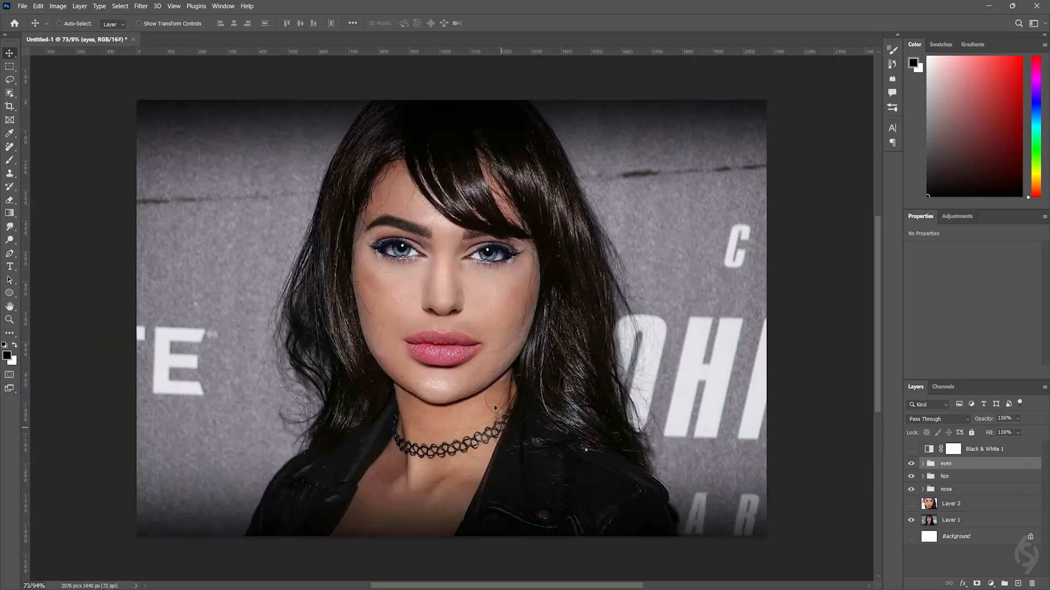
scroll(444, 368, "up", 4)
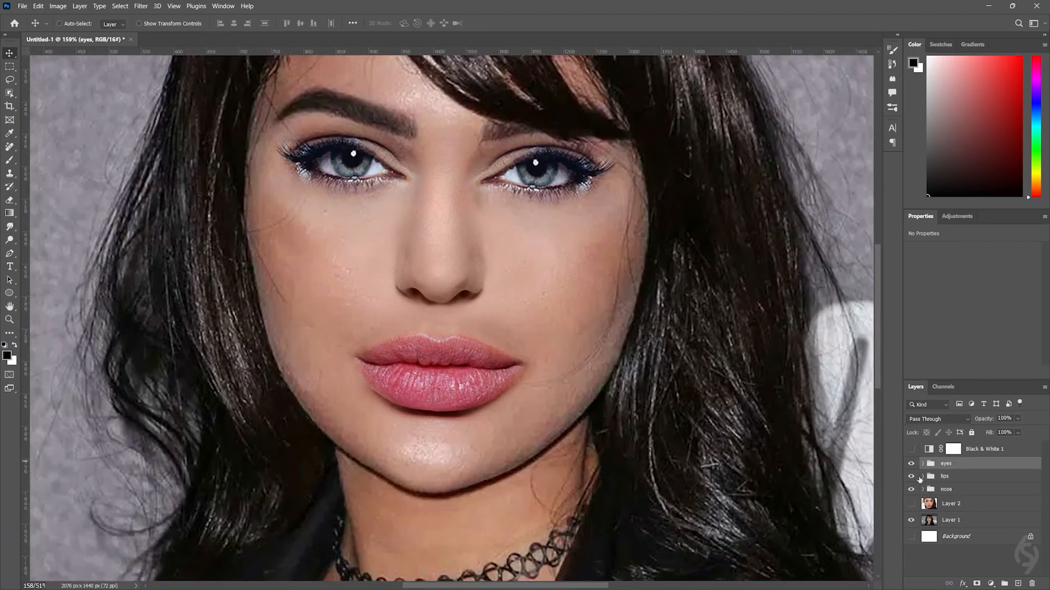
Step: Paint white on Layer 4's mask in the lips group to restore its skin between the nose and upper lip
left_click(923, 476)
left_click(962, 508)
key("b")
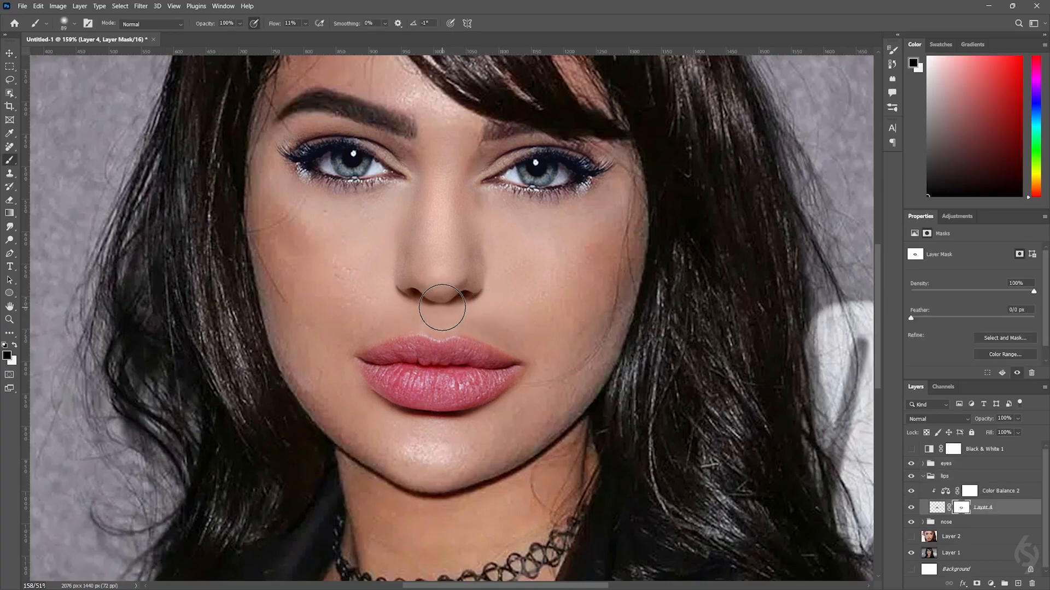
key("x")
left_click_drag(448, 322, 414, 316)
mouse_move(489, 330)
left_mouse_down()
mouse_move(496, 323)
mouse_move(466, 321)
left_mouse_up()
mouse_move(355, 329)
left_mouse_down()
mouse_move(403, 312)
mouse_move(297, 378)
mouse_move(393, 318)
mouse_move(464, 318)
mouse_move(547, 341)
left_mouse_up()
Step: Paint black on Layer 4's mask to remove its overlap on the nose tip and nostrils
key("x")
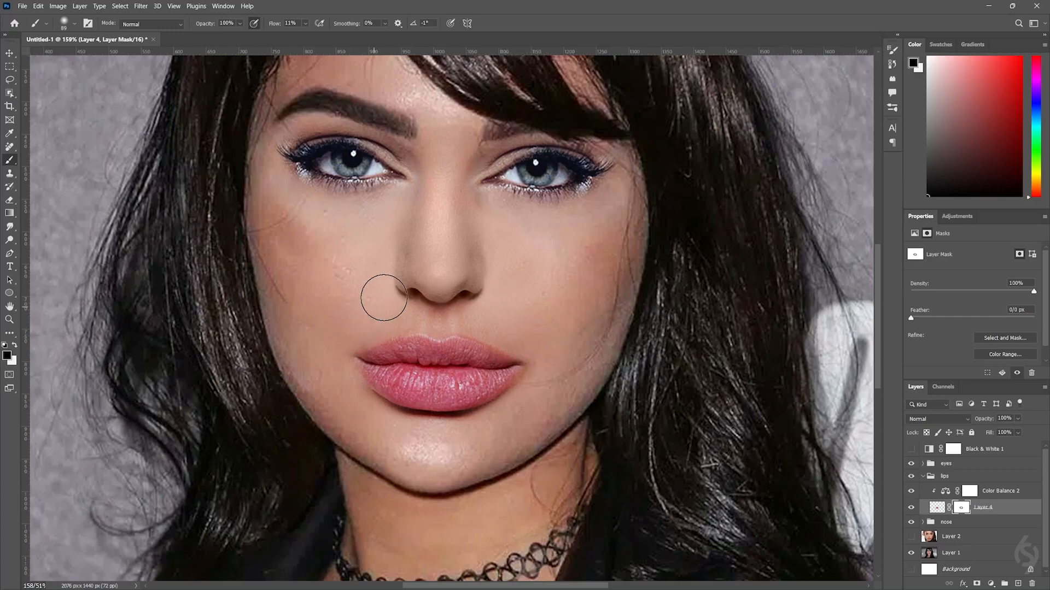
mouse_move(439, 287)
left_mouse_down()
mouse_move(379, 295)
mouse_move(497, 280)
left_mouse_up()
key("x")
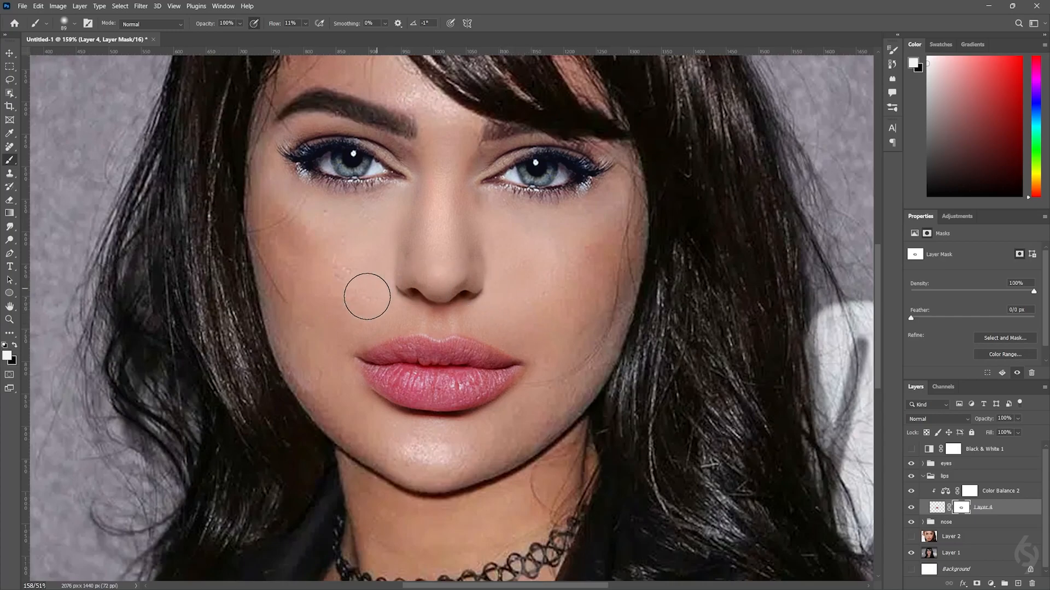
scroll(410, 294, "down", 5)
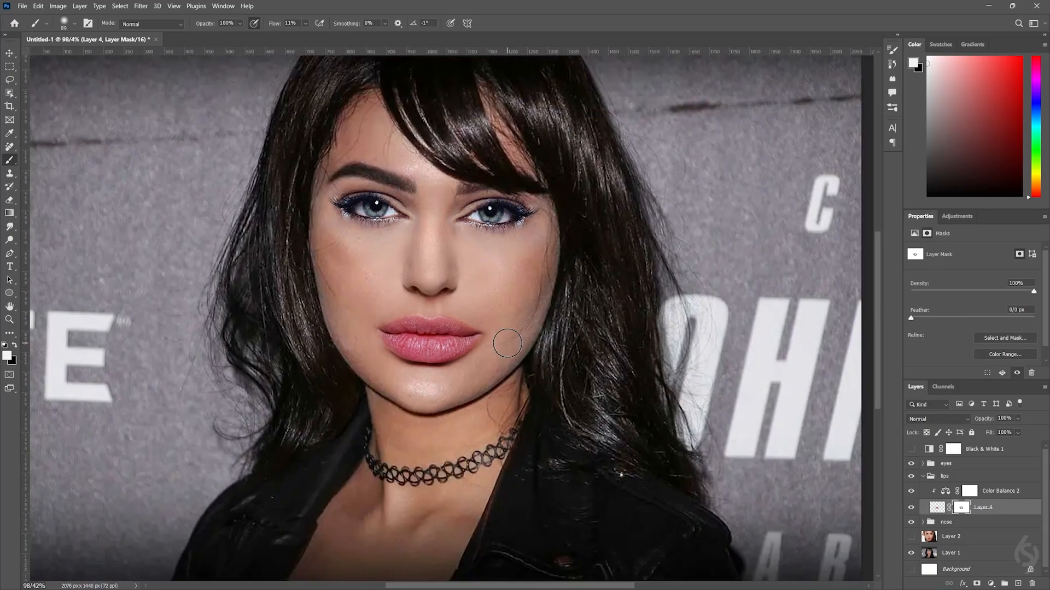
scroll(507, 344, "up", 1)
scroll(505, 343, "down", 2)
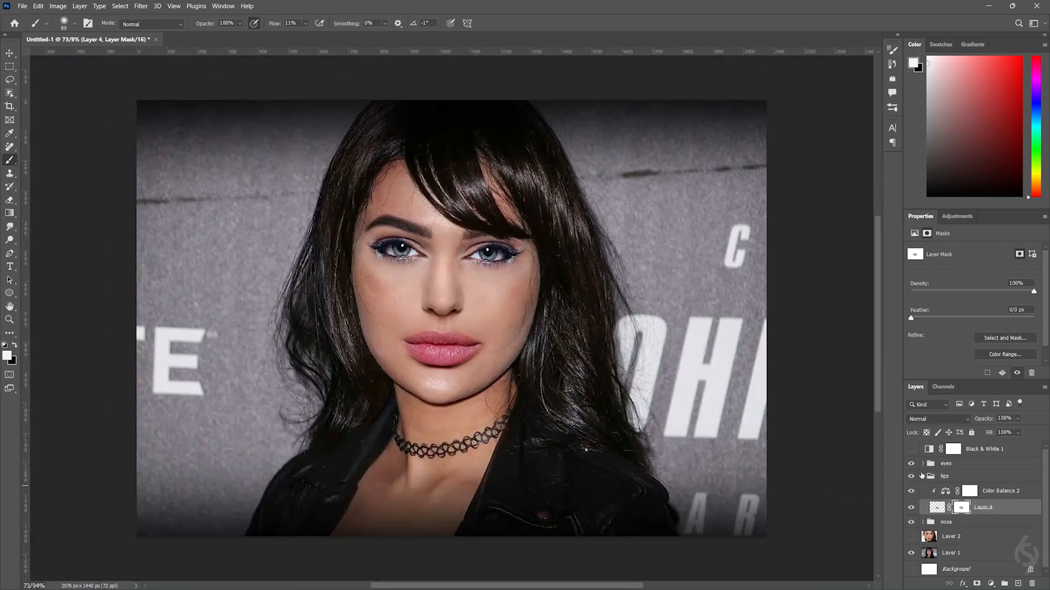
Step: Hide the eyes and nose groups so only the lips group overlays the base portrait
left_click(923, 476)
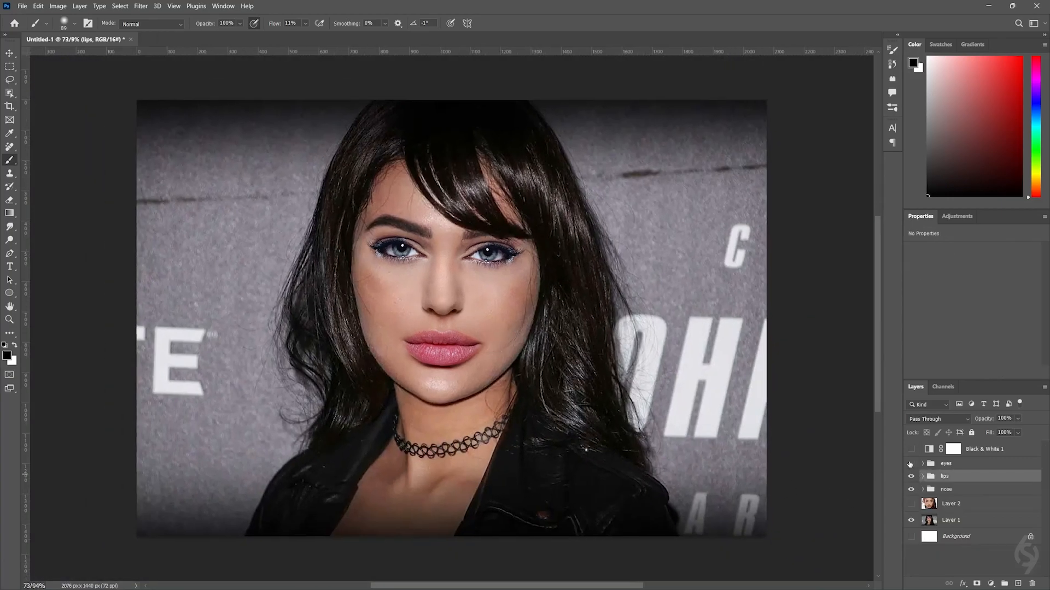
left_click(910, 463)
left_click(912, 490)
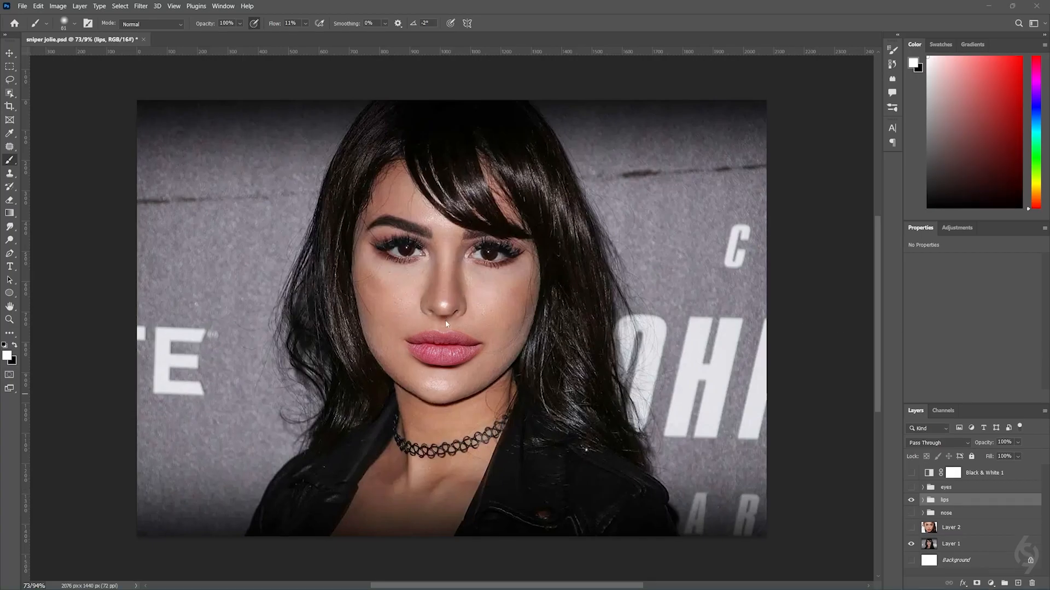
scroll(446, 322, "up", 5)
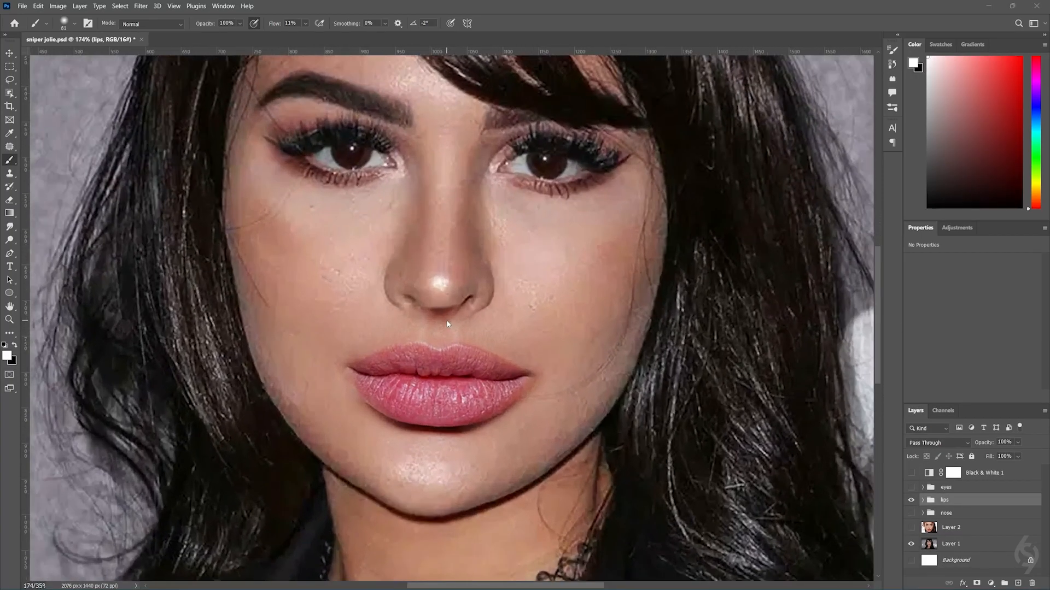
Step: Scale Layer 4 in the lips group down to about 95.7% and shift the lips slightly lower on the face
left_click(923, 500)
left_click(978, 531)
key("ctrl+t")
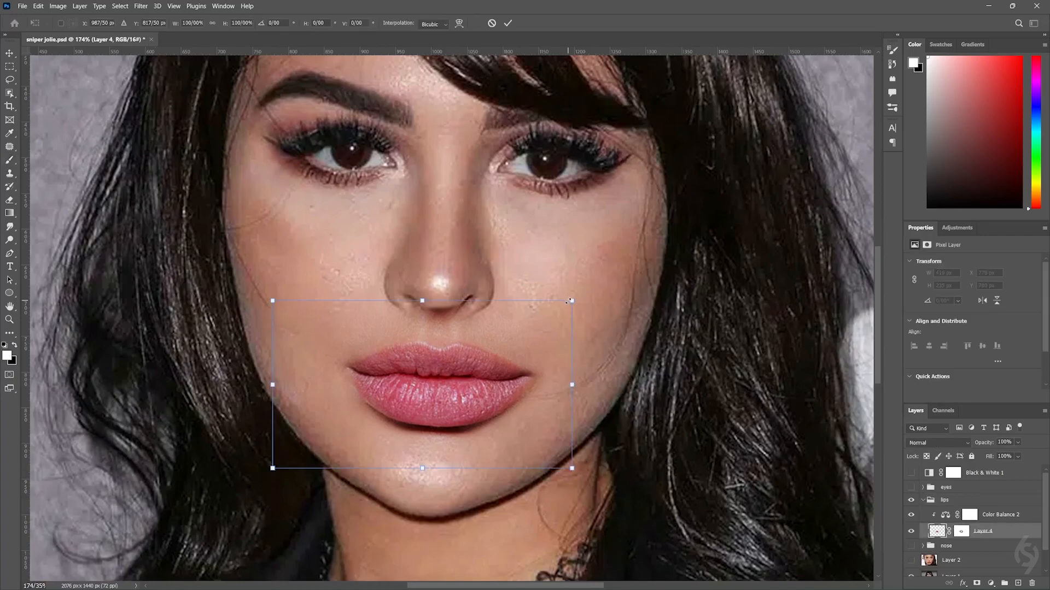
left_click_drag(568, 301, 565, 305)
left_click_drag(442, 369, 443, 375)
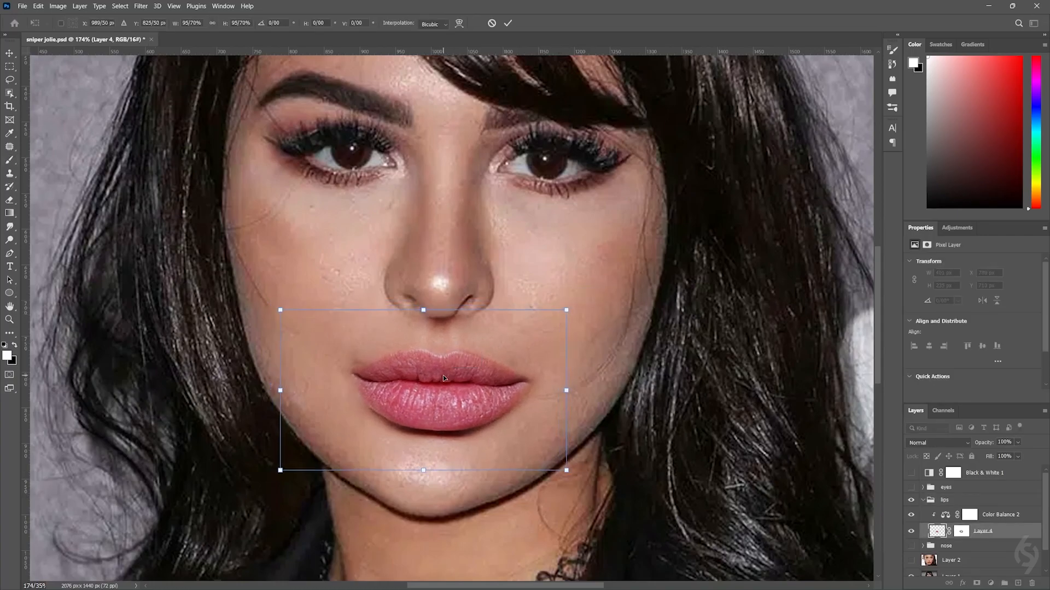
scroll(444, 378, "up", 1)
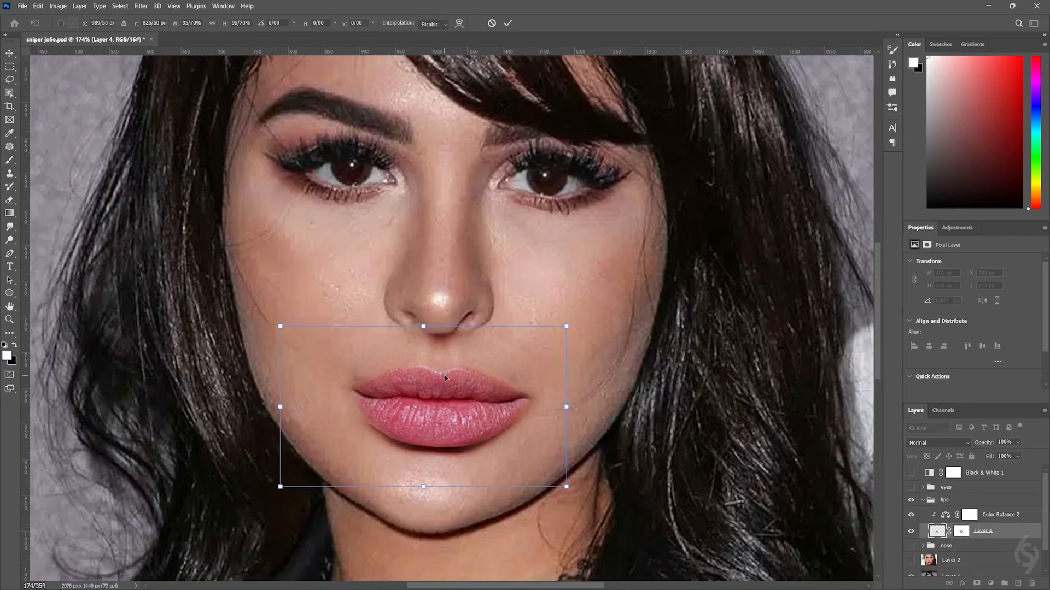
left_click(508, 23)
Step: Paint black on Layer 4's mask with a 50 px brush around the nostrils to clear its overlap on the nose base
key("b")
key("ctrl+backslash")
key("x")
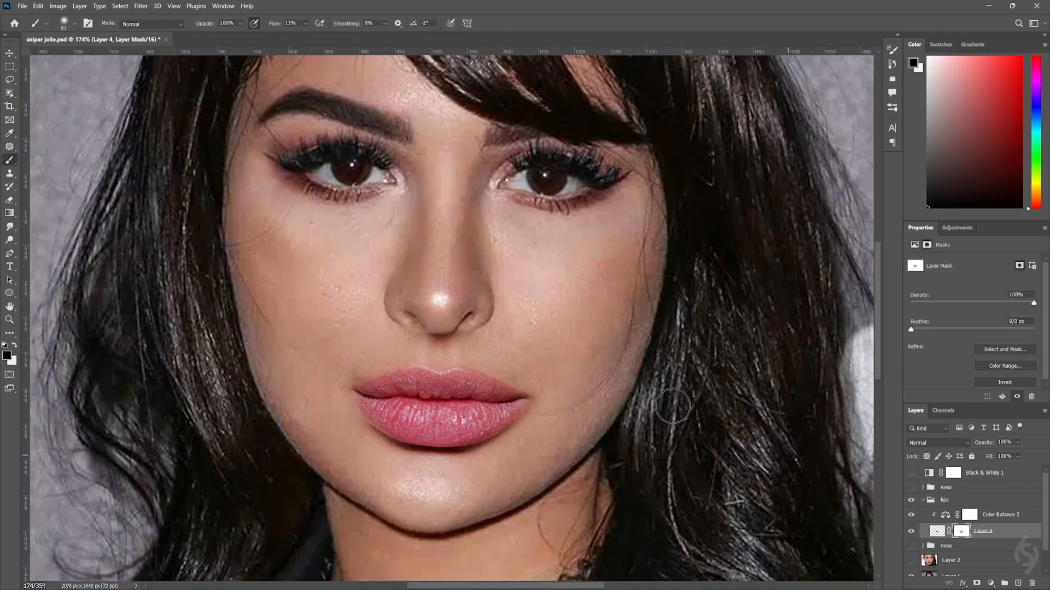
scroll(444, 326, "up", 3)
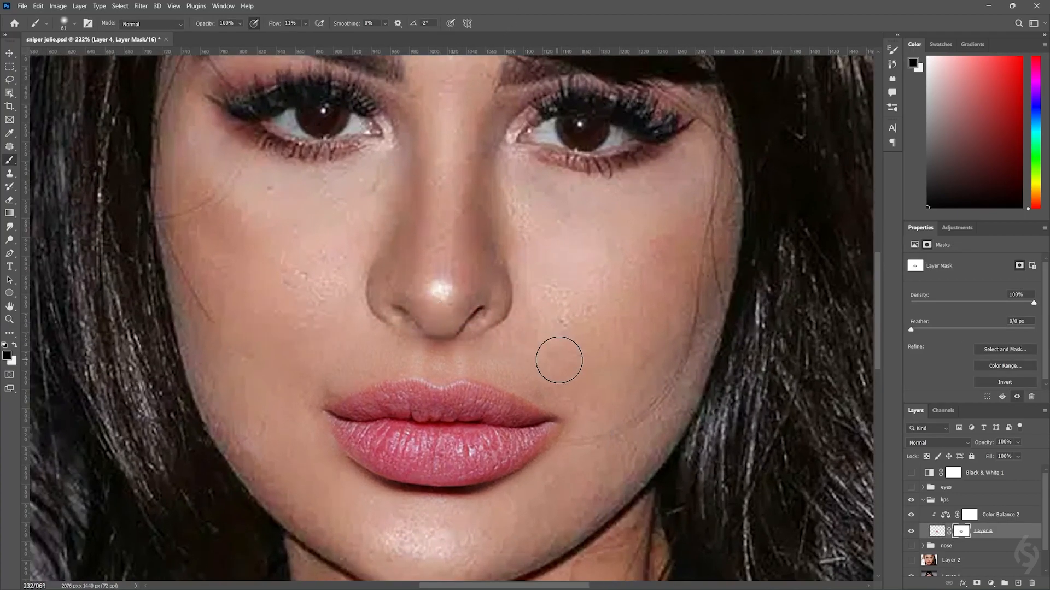
right_click(451, 313)
left_click_drag(518, 340, 511, 340)
left_click(428, 315)
right_click(476, 324)
left_click(534, 355)
left_click(416, 324)
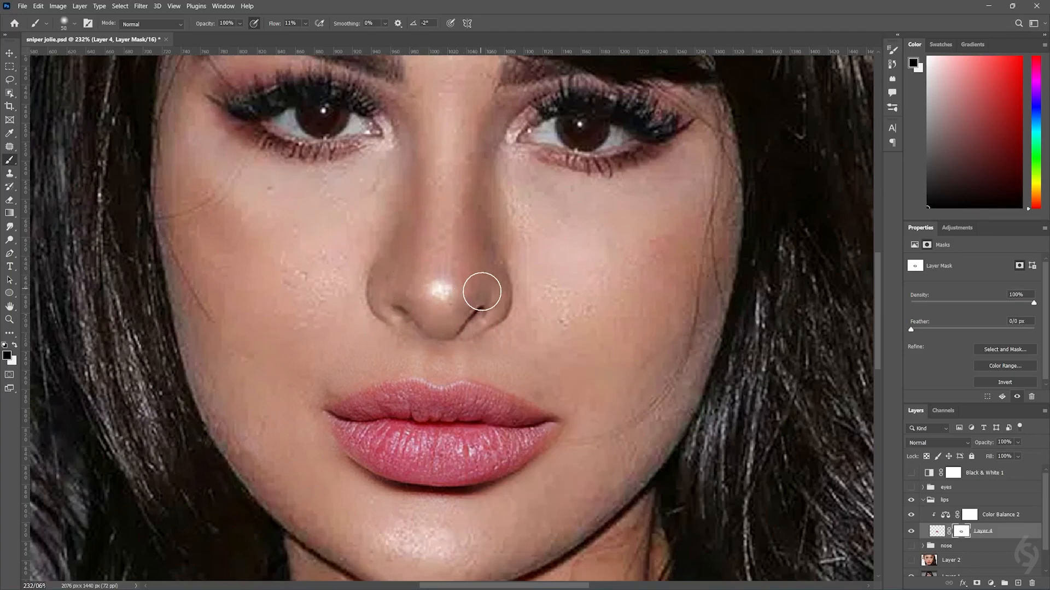
scroll(482, 290, "down", 5)
scroll(499, 363, "up", 4)
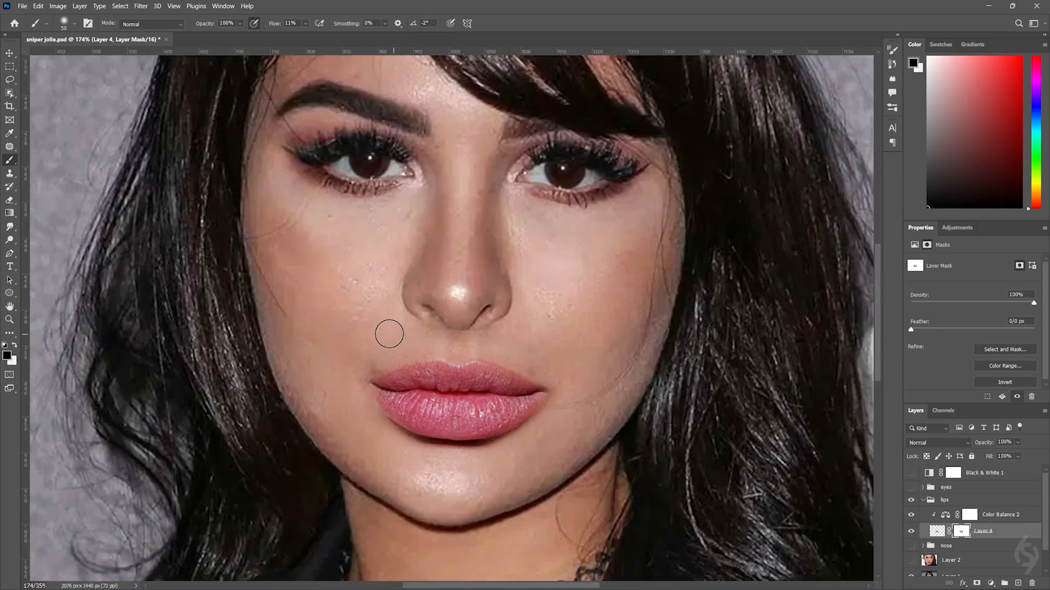
scroll(389, 334, "down", 3)
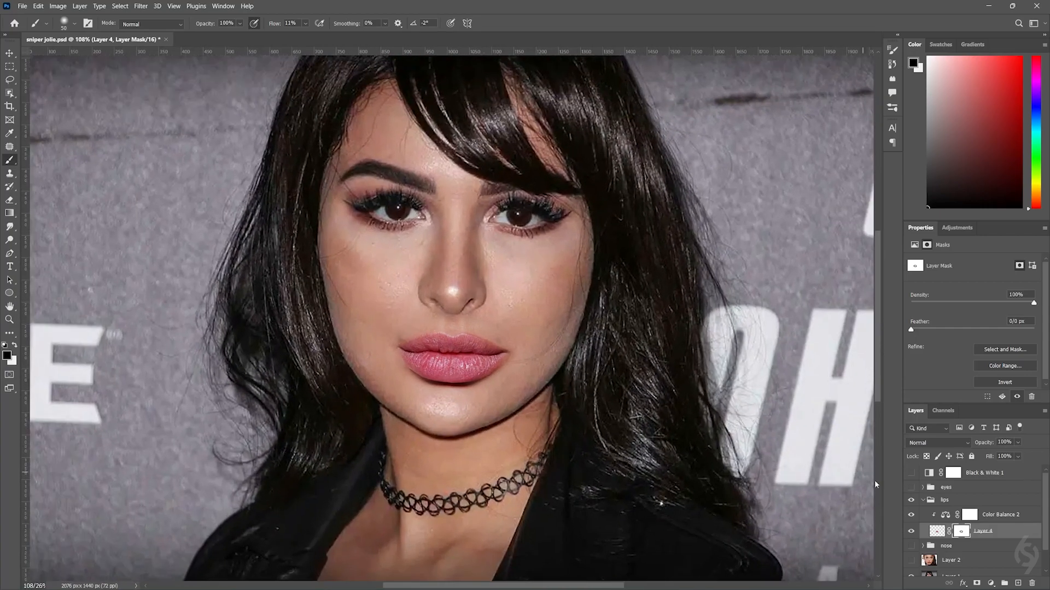
Step: Collapse the lips group, show and expand the nose group, and select its Layer 7
left_click(923, 500)
left_click(910, 513)
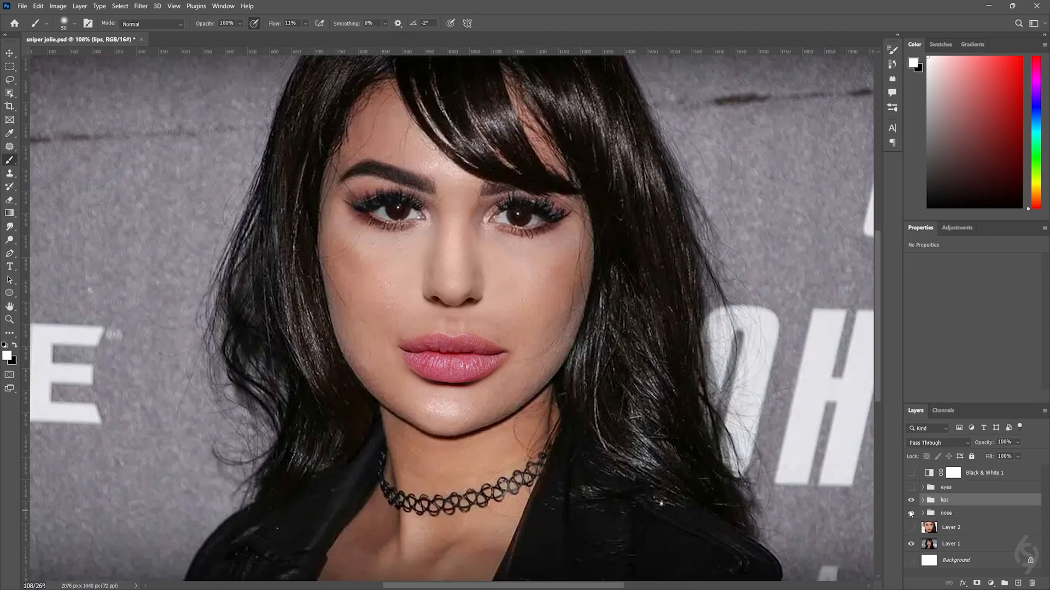
left_click(923, 513)
scroll(984, 539, "down", 1)
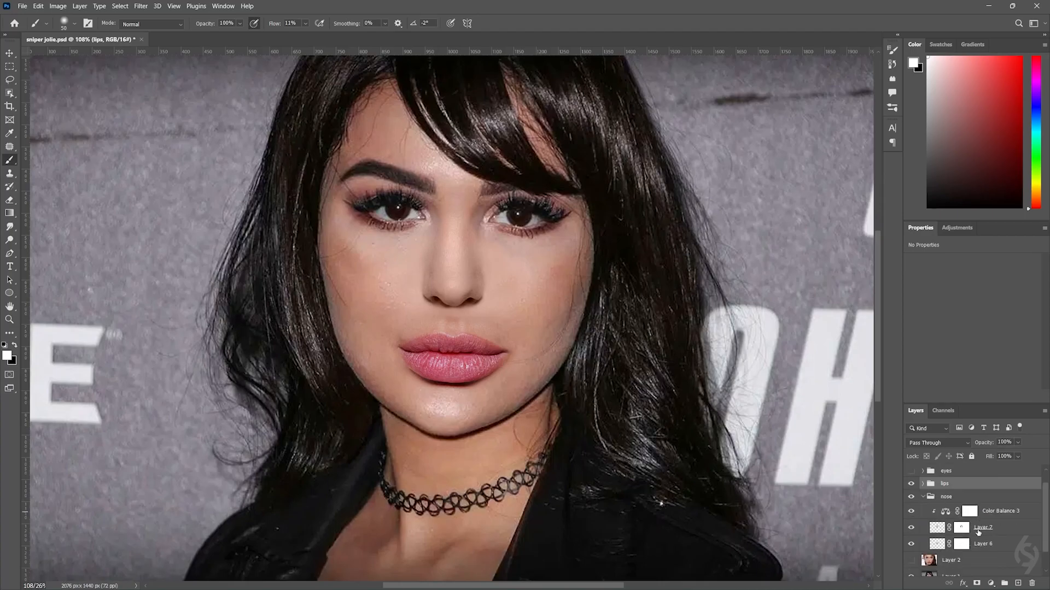
left_click(1000, 530)
left_click(959, 497)
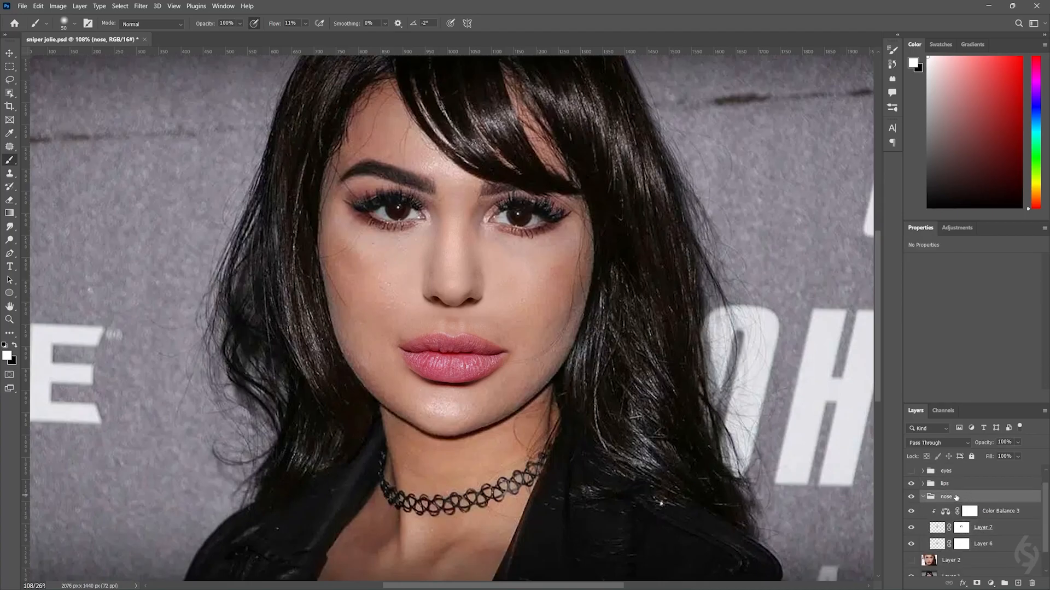
left_click(984, 527)
scroll(444, 278, "up", 2)
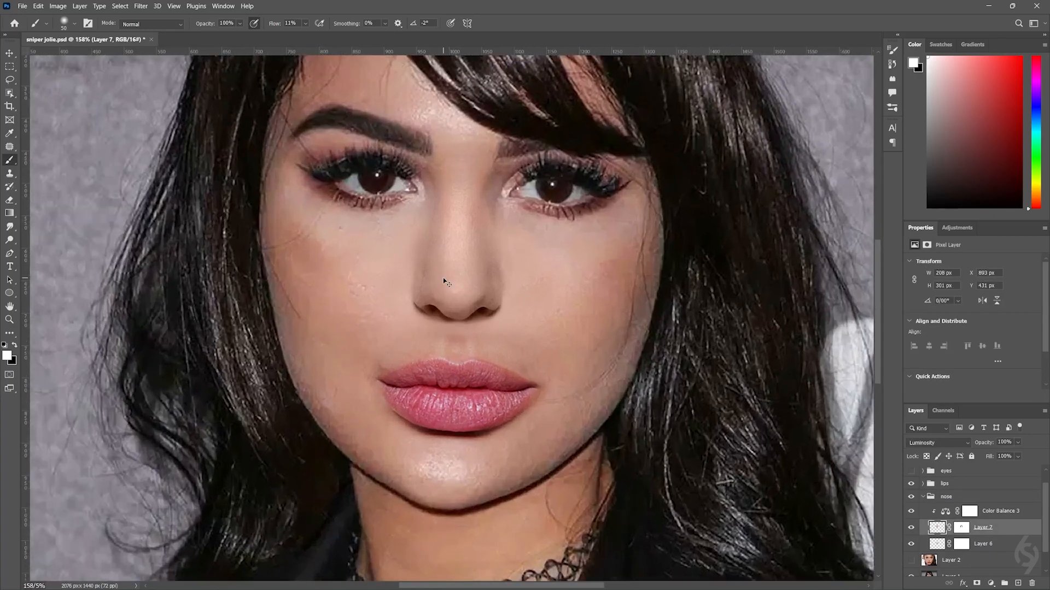
Step: Stretch Layer 7 vertically to about 105.65% to lengthen the nose, and activate its layer mask
key("ctrl+t")
left_click_drag(447, 334, 454, 345)
scroll(481, 273, "up", 2)
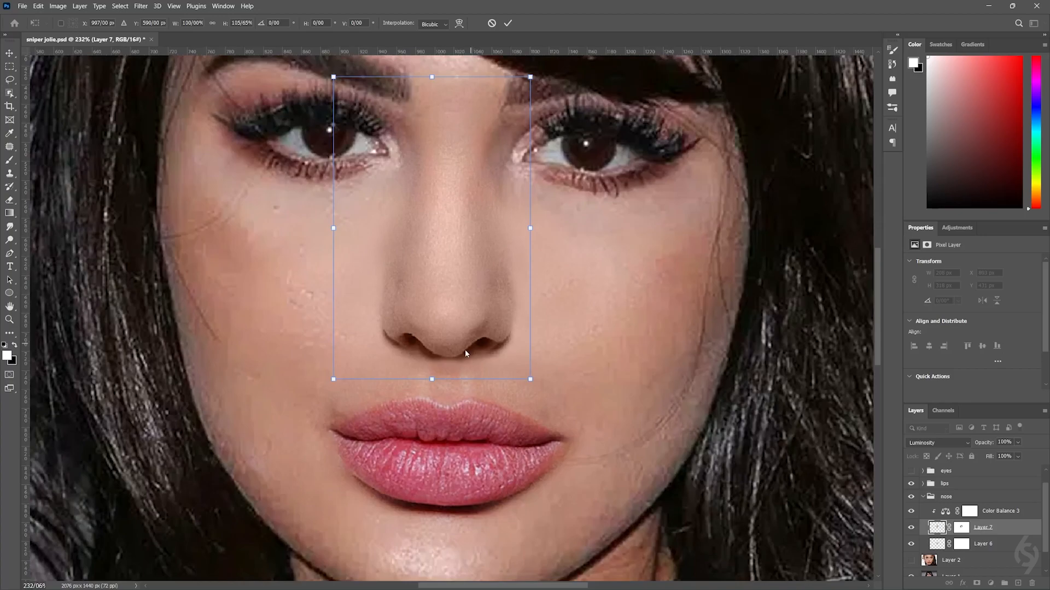
left_click(508, 23)
key("b")
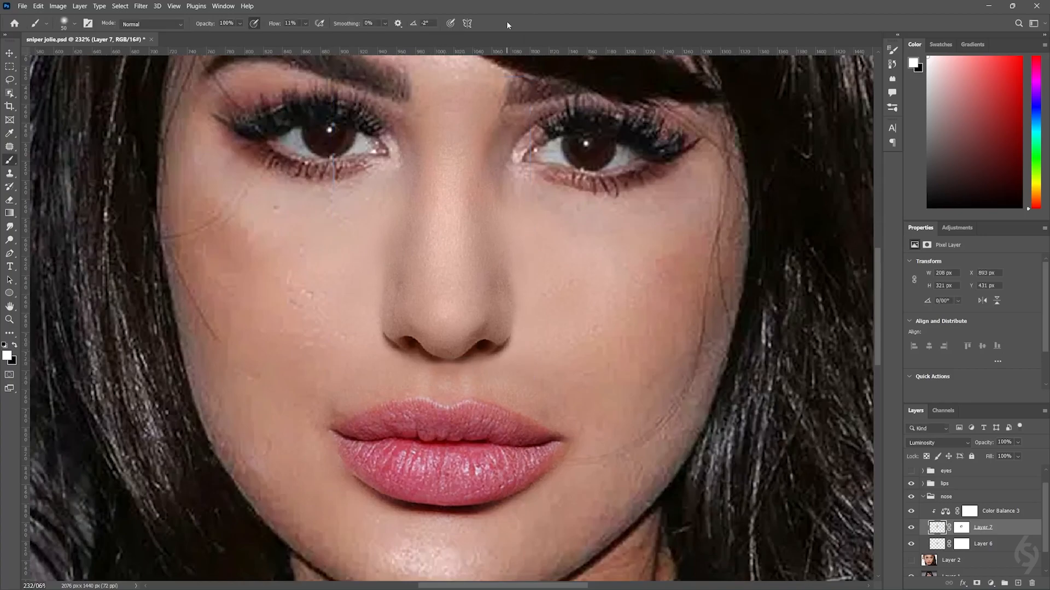
scroll(501, 315, "down", 2)
left_click(962, 528)
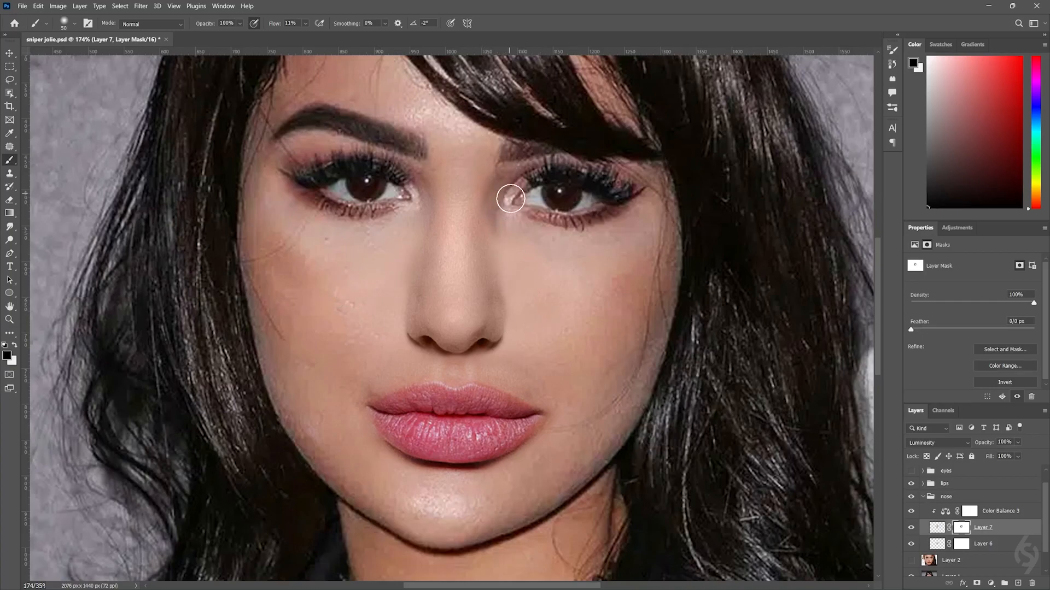
scroll(512, 355, "down", 8)
scroll(528, 308, "up", 6)
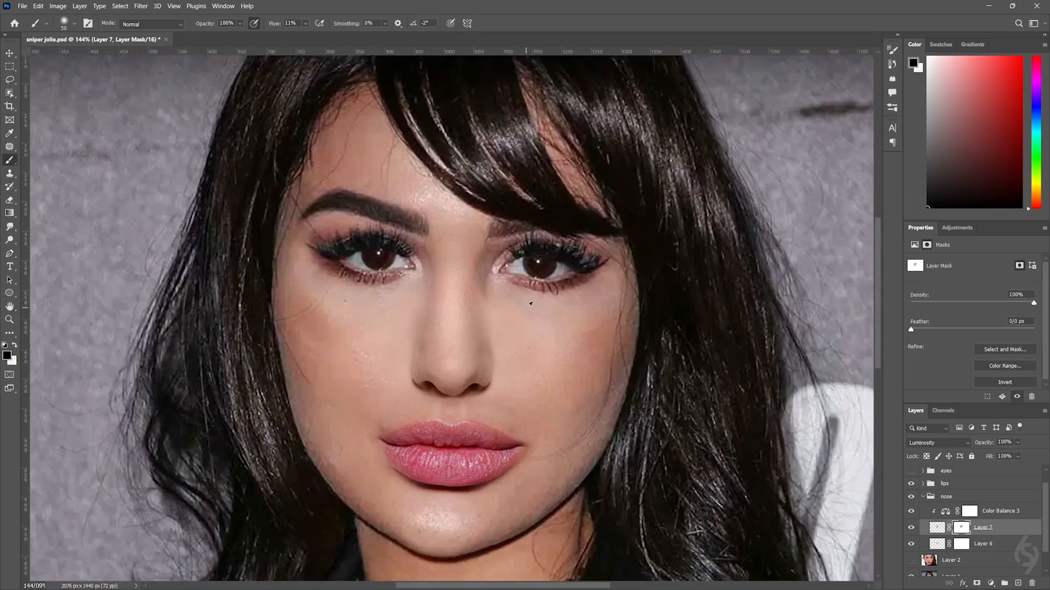
Step: Select the lips group with the Move tool active and collapse the nose group
left_click(951, 484)
key("x")
scroll(453, 419, "up", 4)
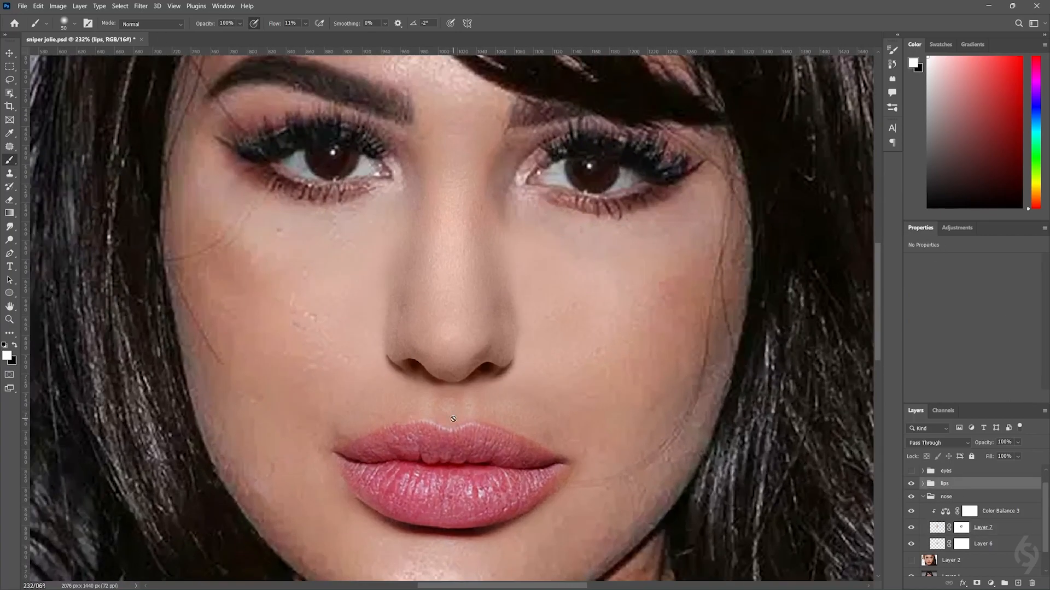
left_click(9, 53)
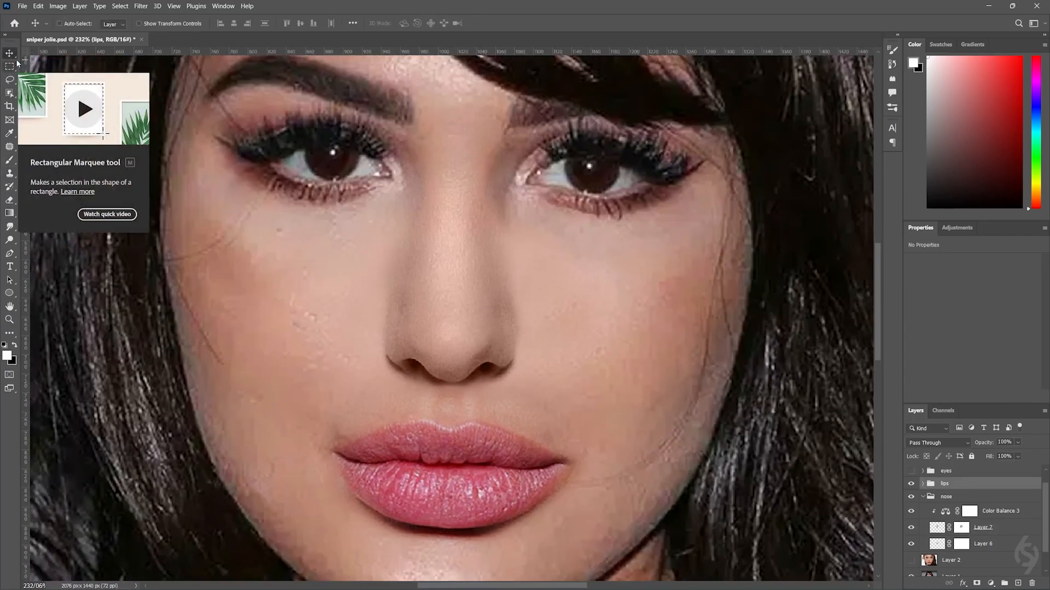
scroll(467, 348, "down", 5)
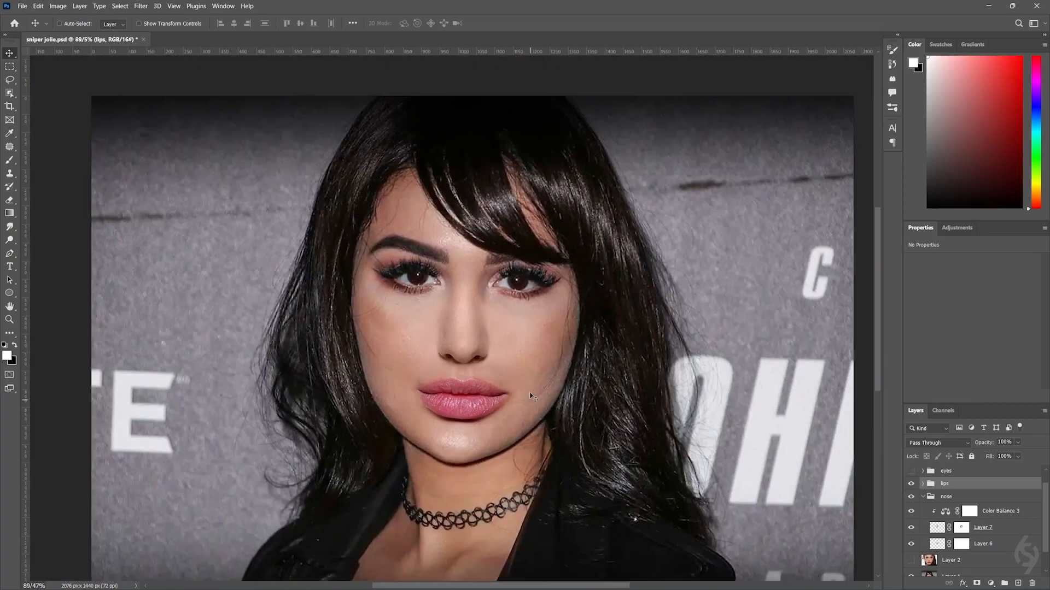
left_click(923, 497)
scroll(563, 440, "down", 1)
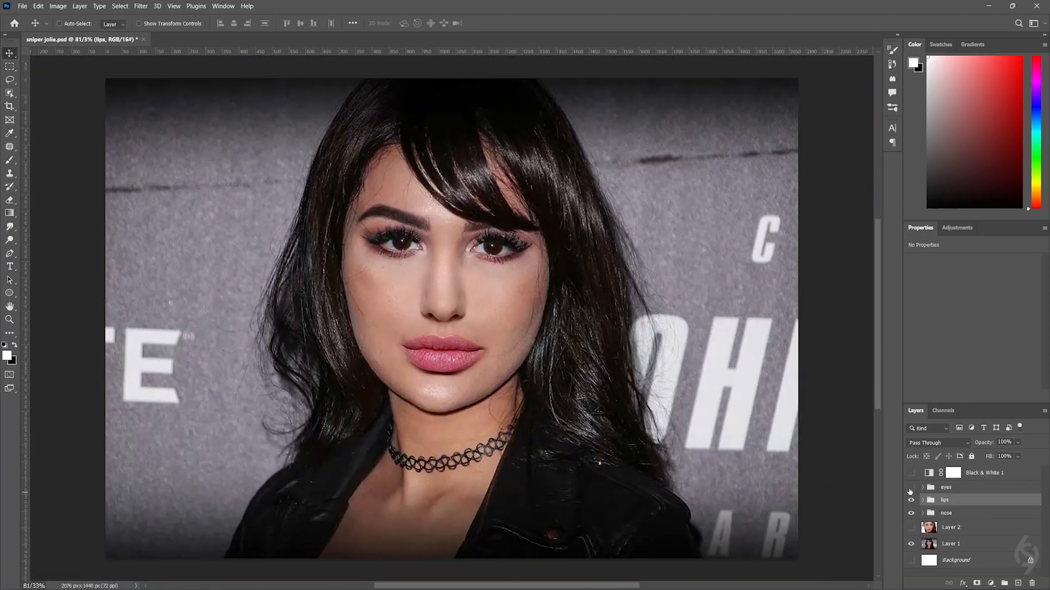
Step: Toggle the eyes, lips and nose groups one at a time to compare each swapped feature with the base portrait
left_click(910, 488)
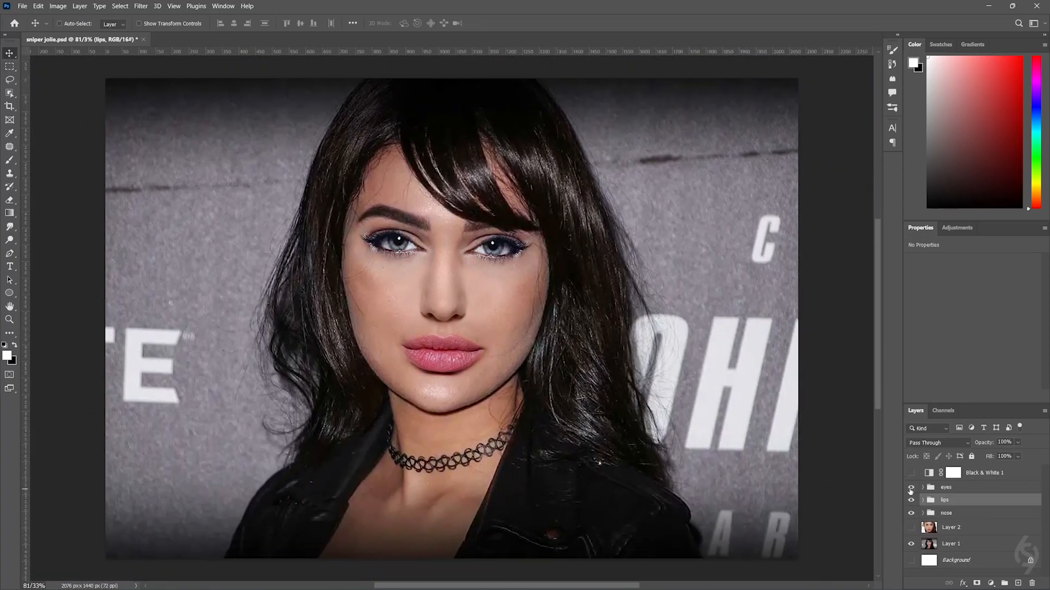
left_click(911, 489)
left_click(908, 503)
left_click(908, 503)
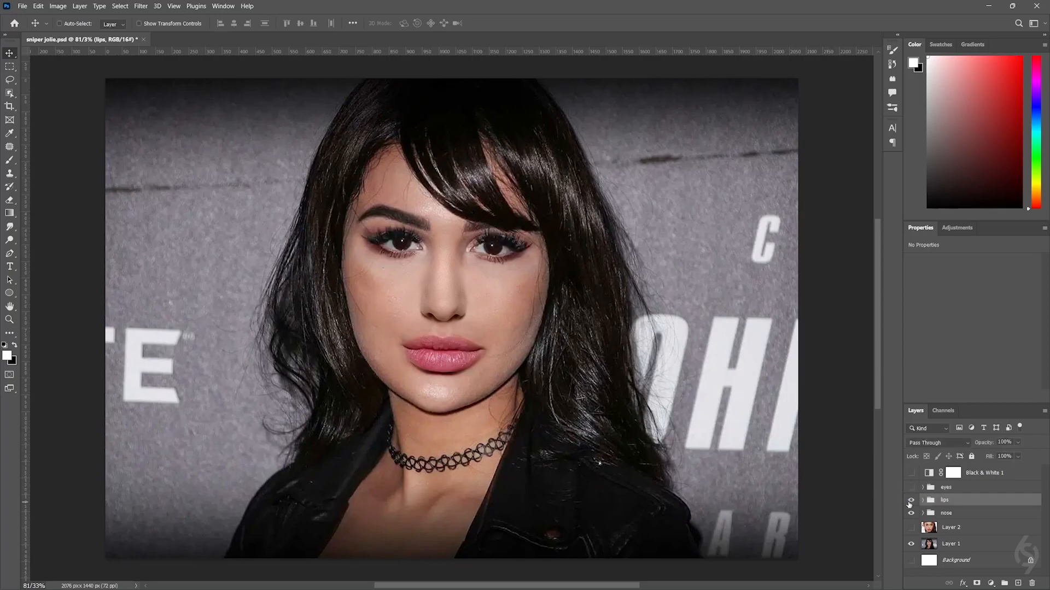
left_click(910, 513)
left_click(910, 513)
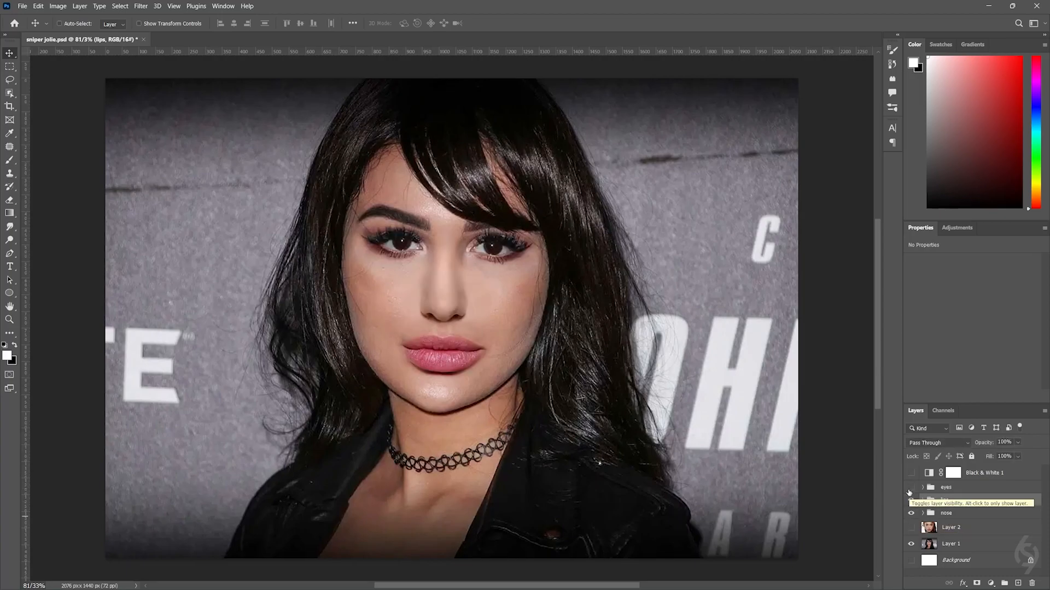
Step: Show the eyes group and compare the full face with the nose and lips groups hidden and shown in turn
left_click(911, 487)
left_click(909, 517)
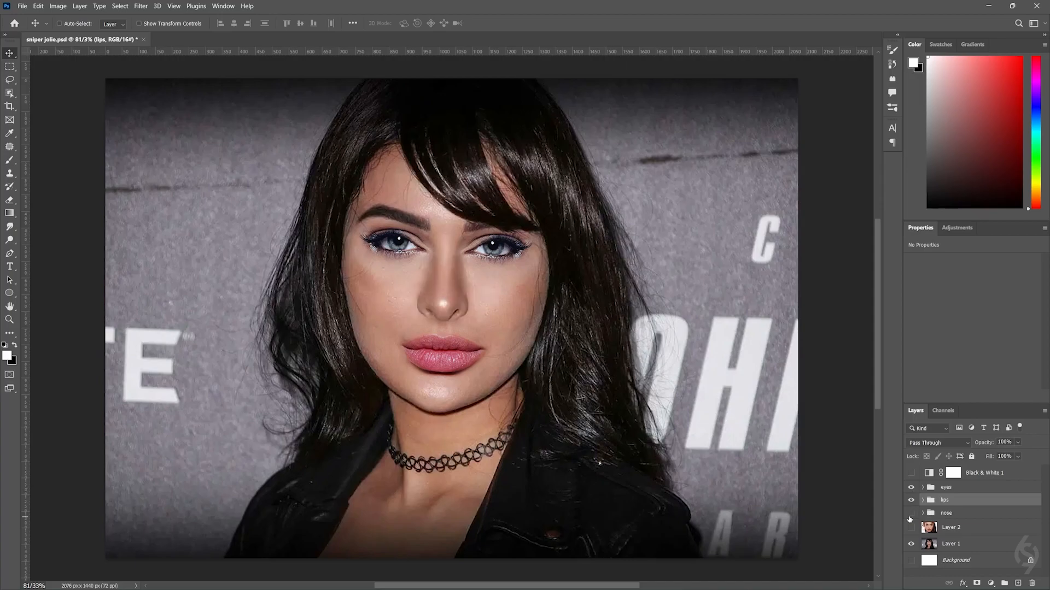
left_click(911, 513)
left_click(910, 500)
left_click(910, 500)
left_click(910, 501)
left_click(910, 501)
left_click(911, 487)
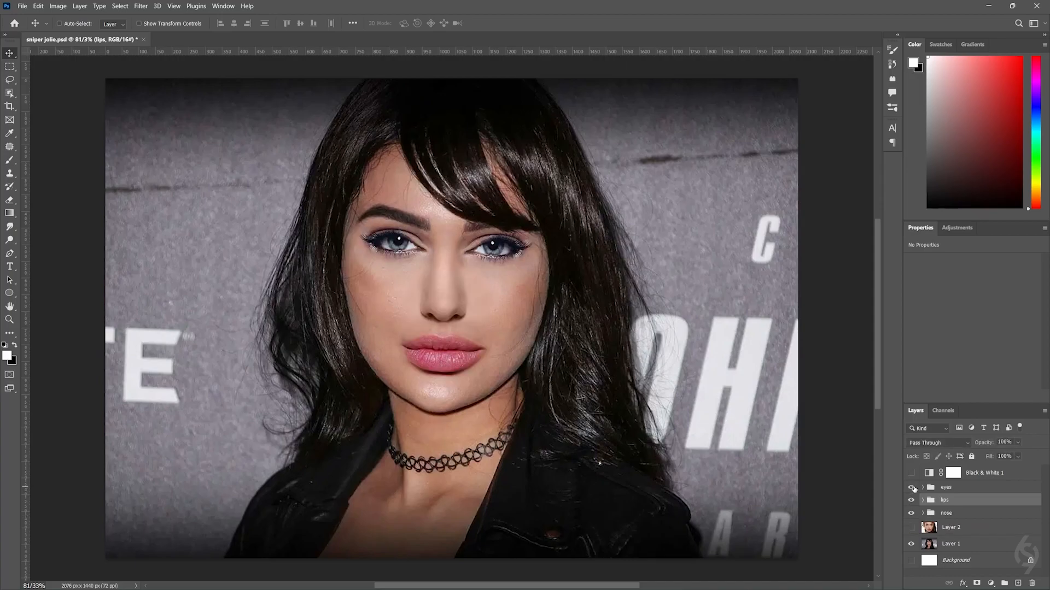
left_click(923, 500)
double_click(921, 502)
left_click(658, 46)
left_click(923, 501)
Step: Activate Layer 7's mask in the nose group with the Brush tool and examine the nose blend at different magnifications
left_click(924, 513)
left_click(998, 535)
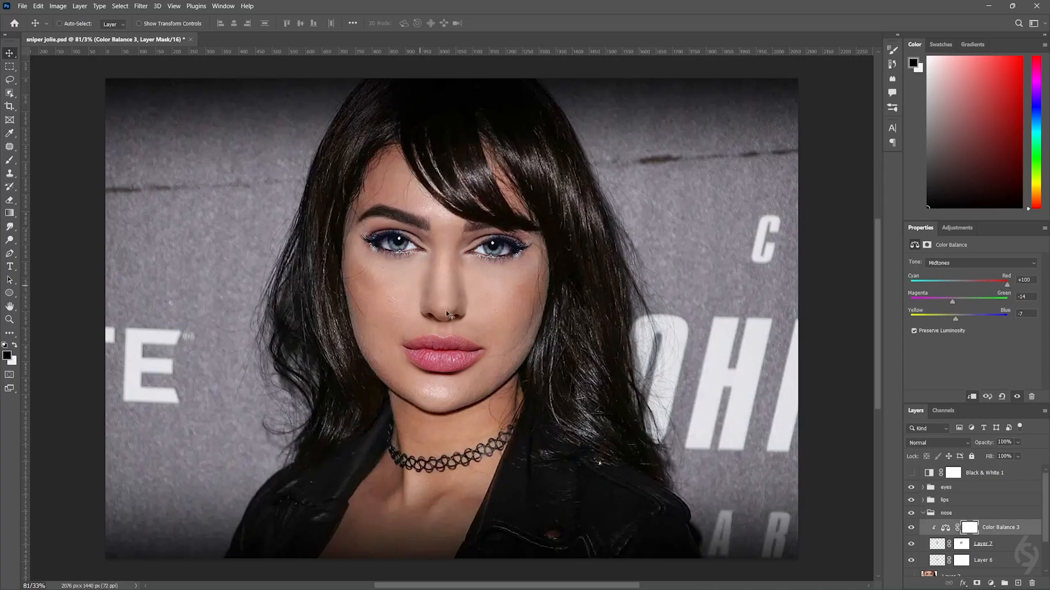
left_click(982, 549)
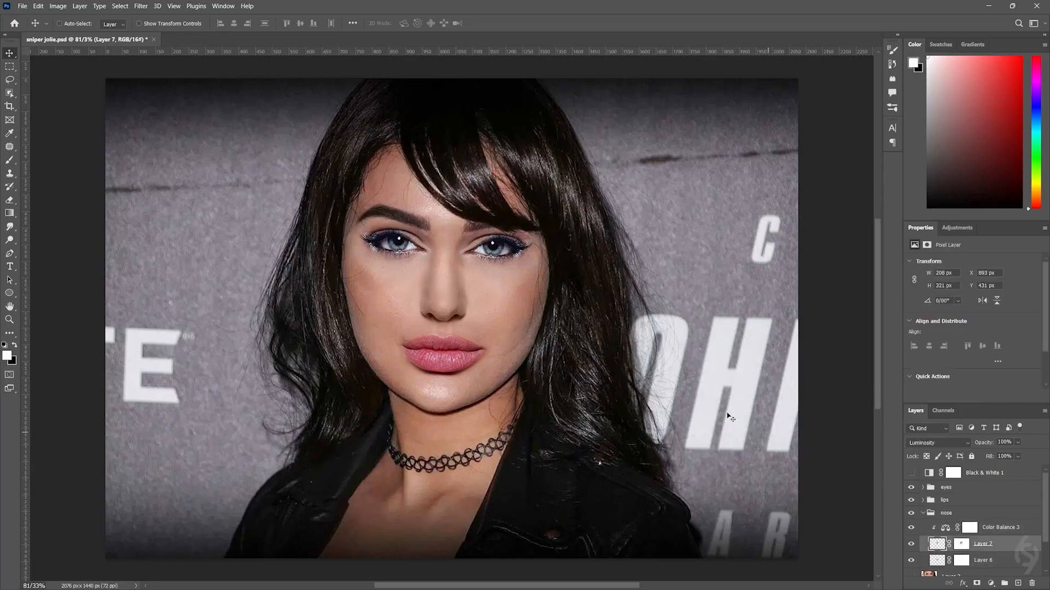
left_click(10, 160)
left_click(962, 546)
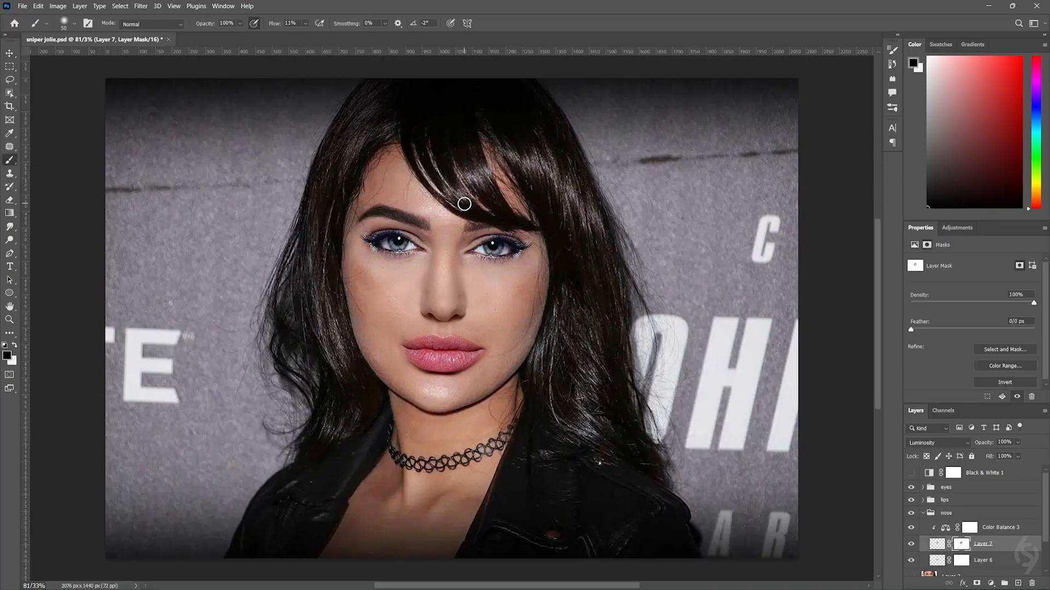
scroll(460, 226, "up", 8)
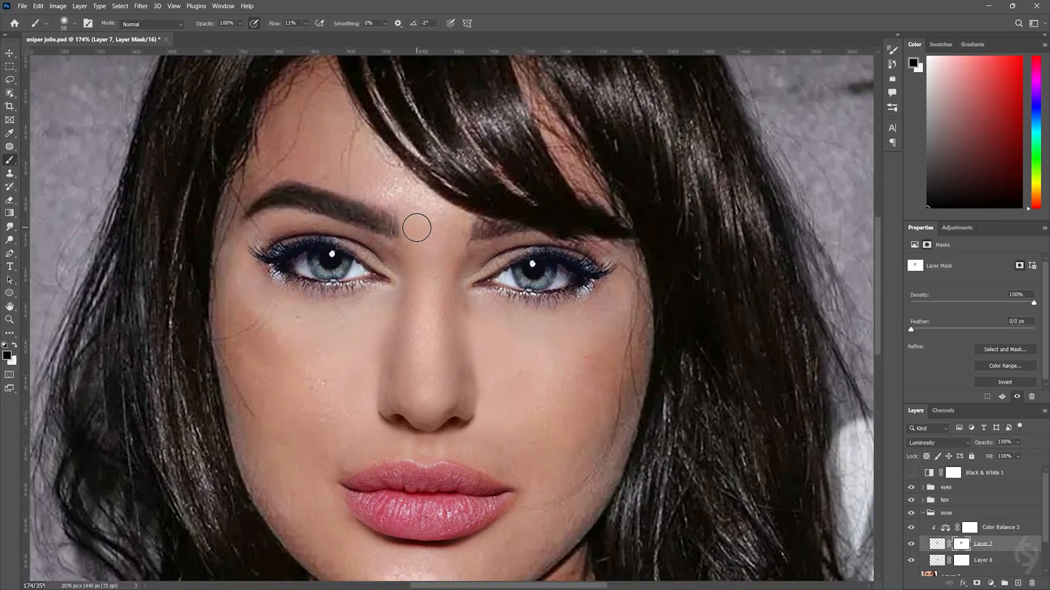
scroll(546, 328, "down", 12)
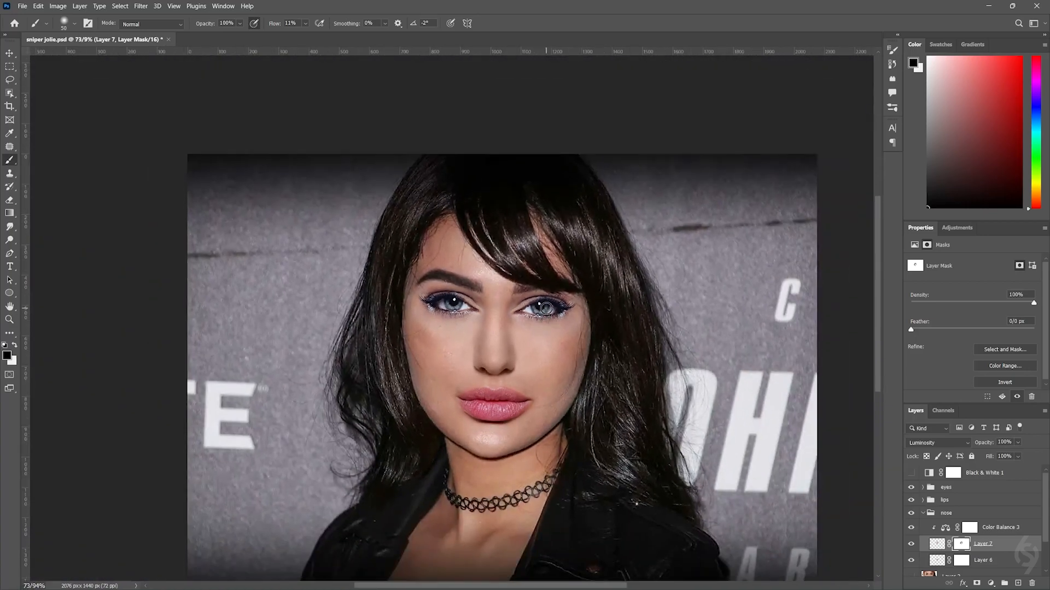
scroll(567, 340, "up", 4)
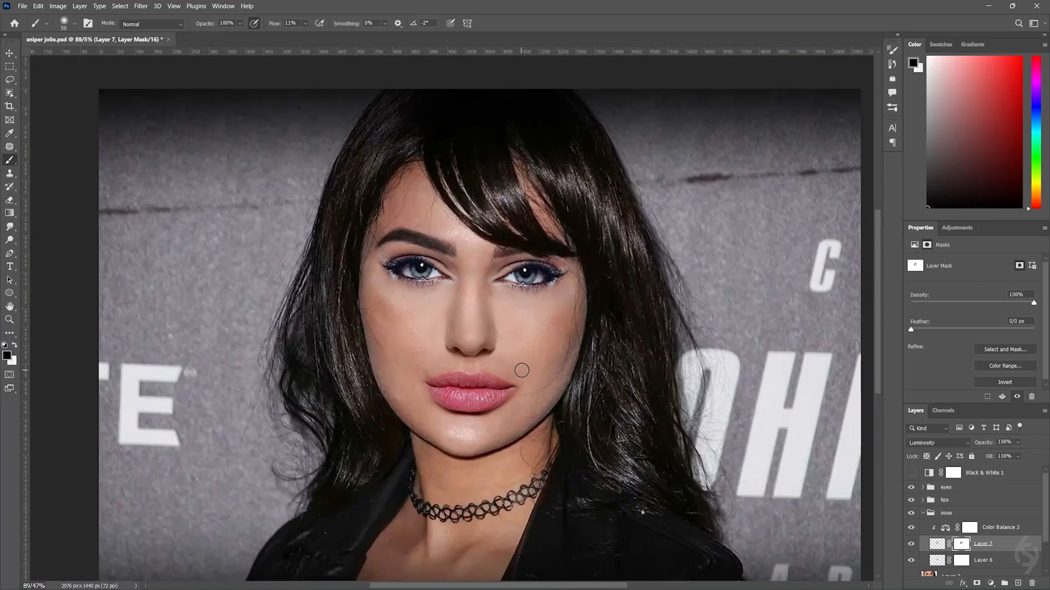
scroll(522, 371, "down", 2)
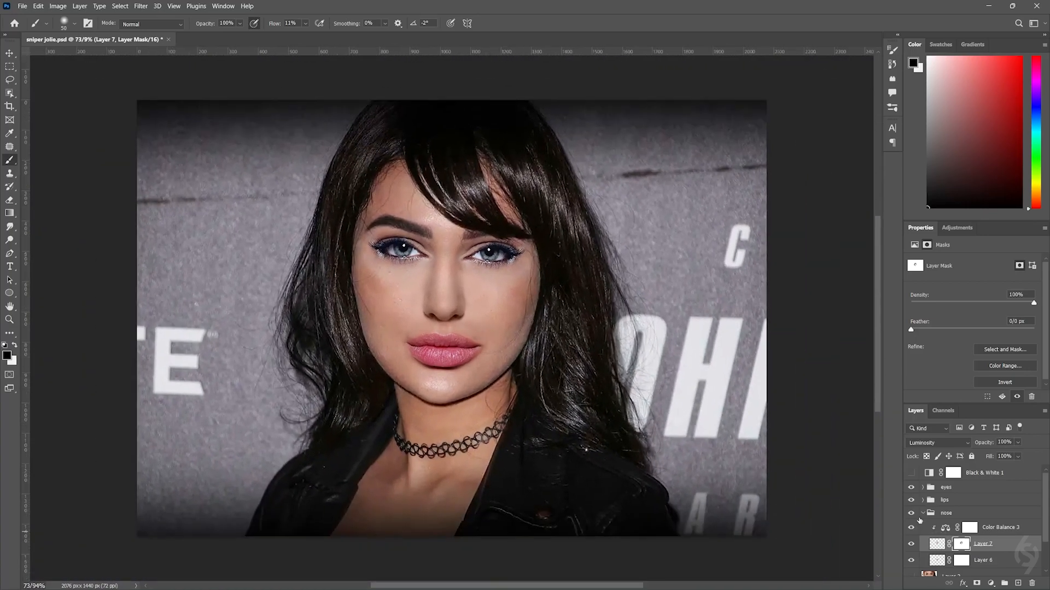
Step: Collapse the nose group, then hide and restore all three feature groups to compare the original and swapped faces
left_click(923, 514)
left_click(911, 486)
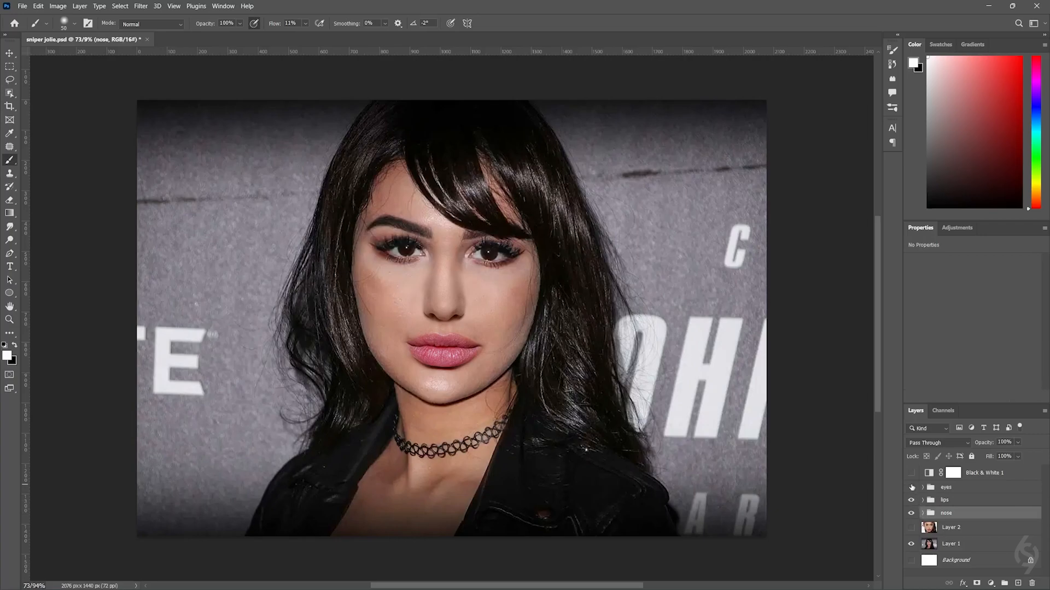
left_click(911, 513)
left_click(911, 500)
left_click(910, 499)
left_click(911, 513)
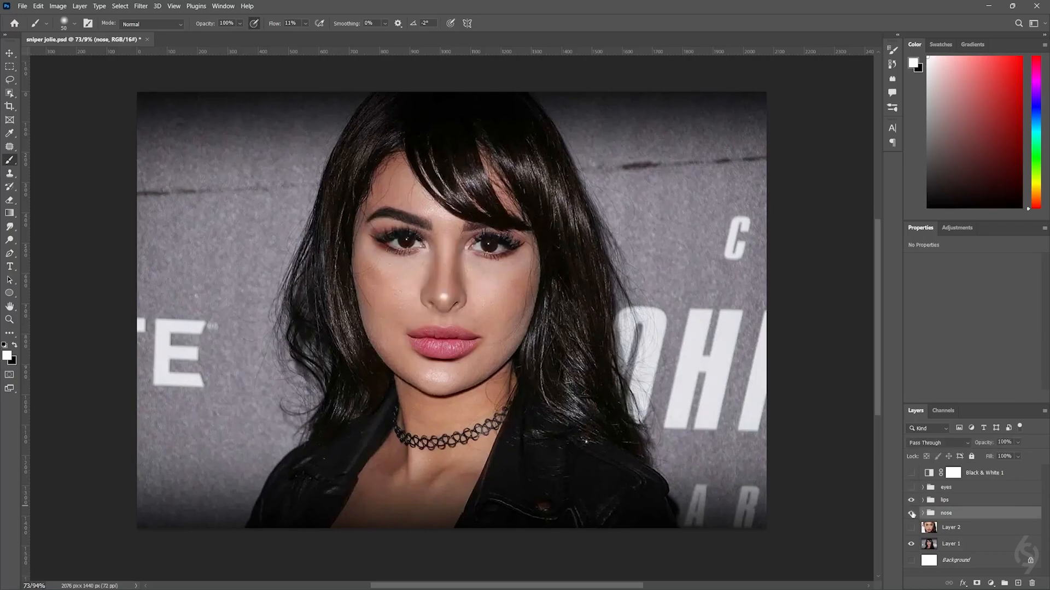
left_click(911, 487)
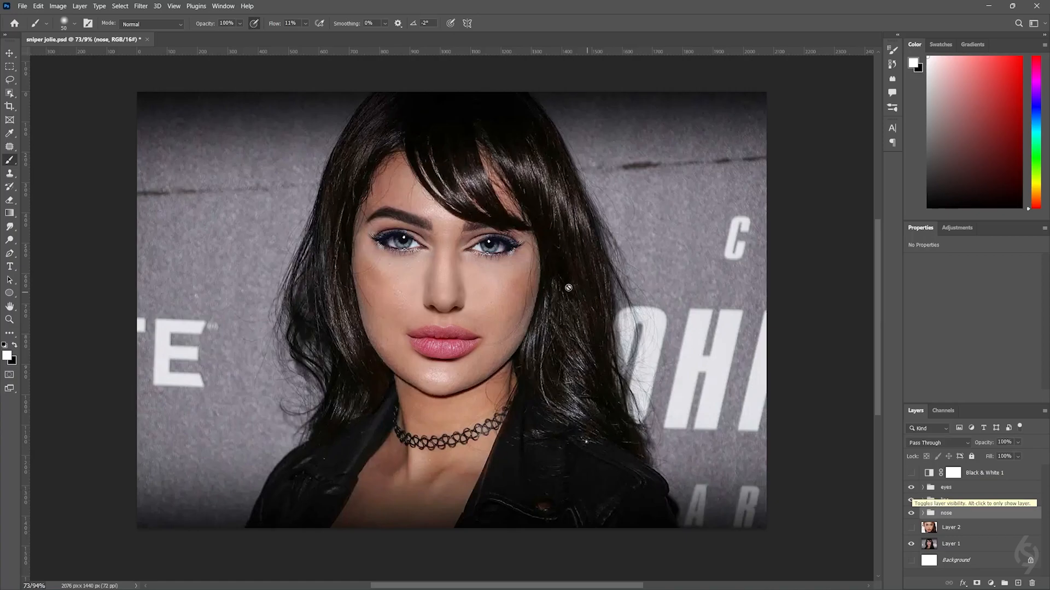
Step: Expand the eyes group, select the right eye group with the Move tool, and examine the eye placement at different magnifications
scroll(427, 244, "up", 4)
left_click(923, 487)
left_click(959, 501)
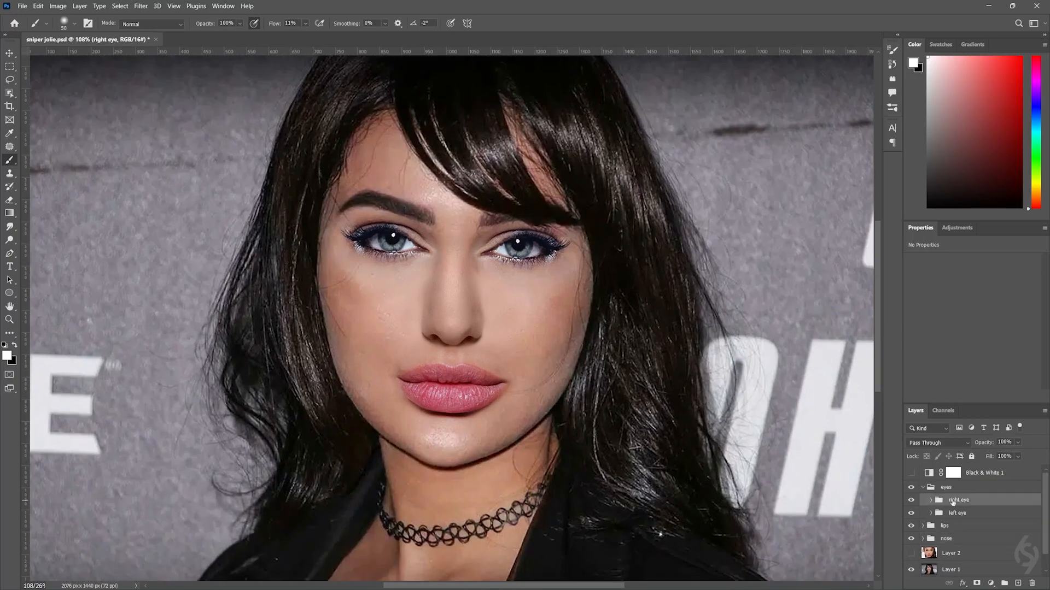
scroll(489, 297, "up", 1)
left_click(10, 53)
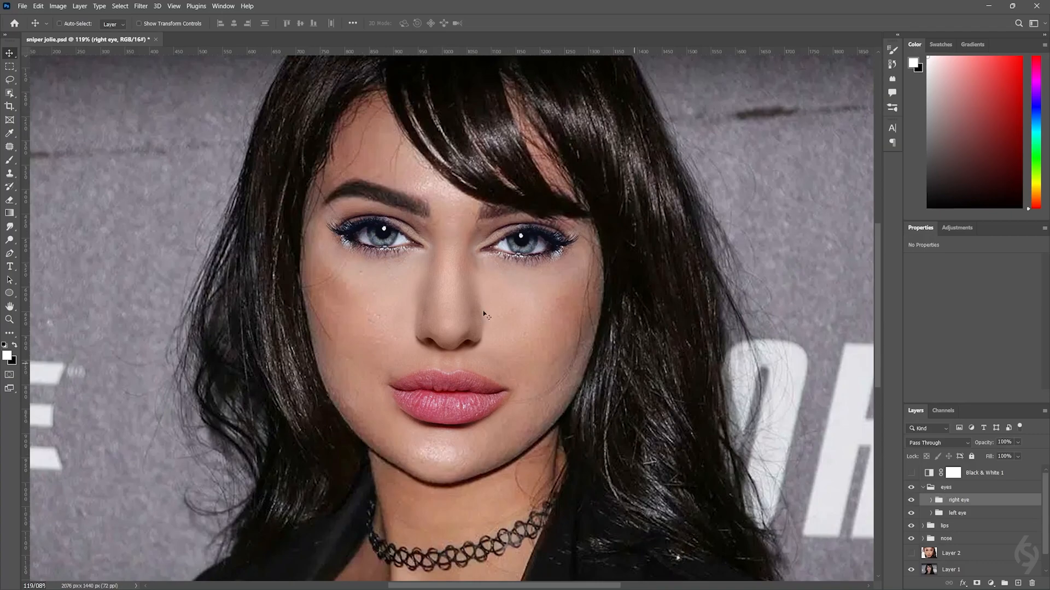
scroll(555, 338, "down", 4)
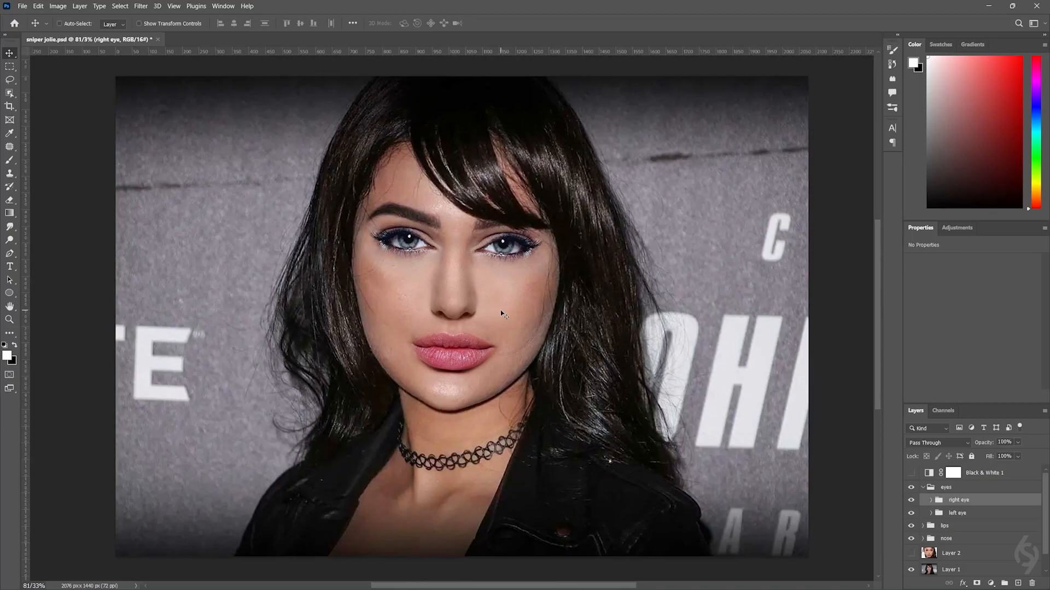
scroll(497, 310, "down", 2)
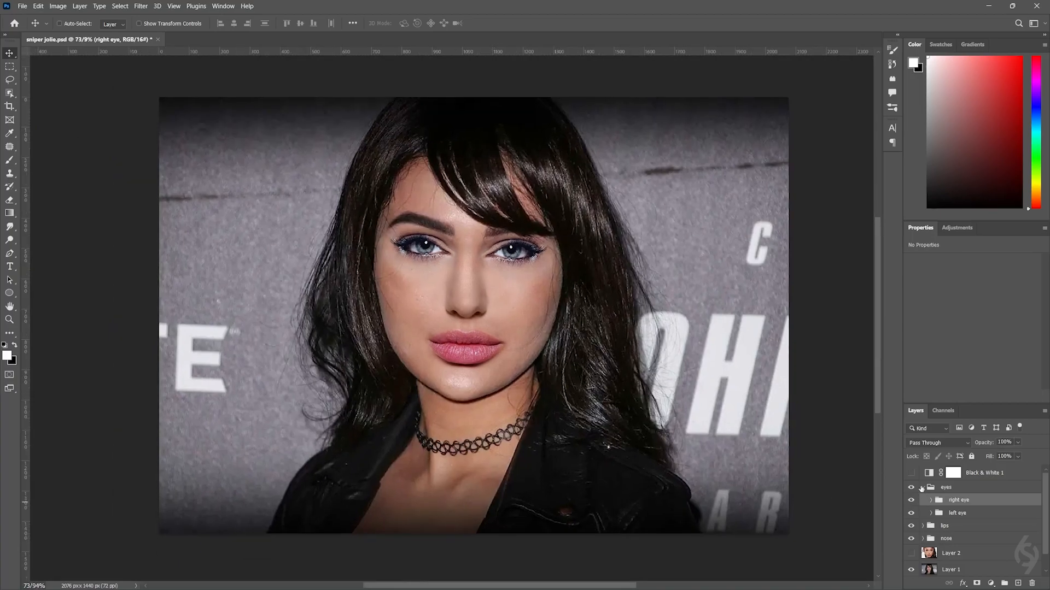
Step: Collapse the eyes group and toggle the eyes, nose and lips groups to compare each swapped feature with the base portrait
left_click(926, 488)
left_click(922, 487)
left_click(911, 488)
left_click(911, 487)
left_click(911, 487)
left_click(910, 487)
left_click(910, 513)
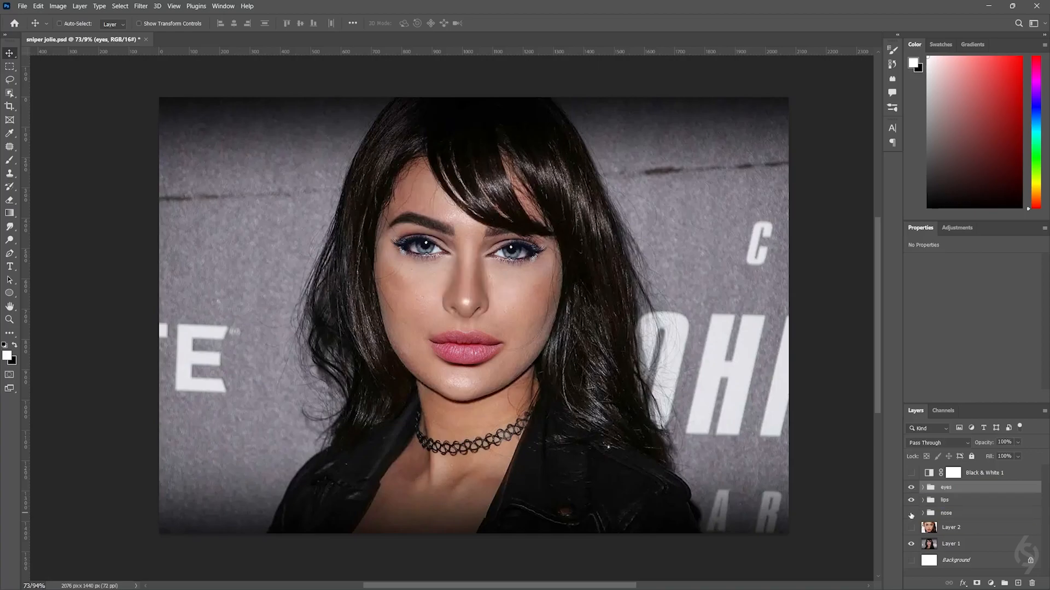
left_click(911, 513)
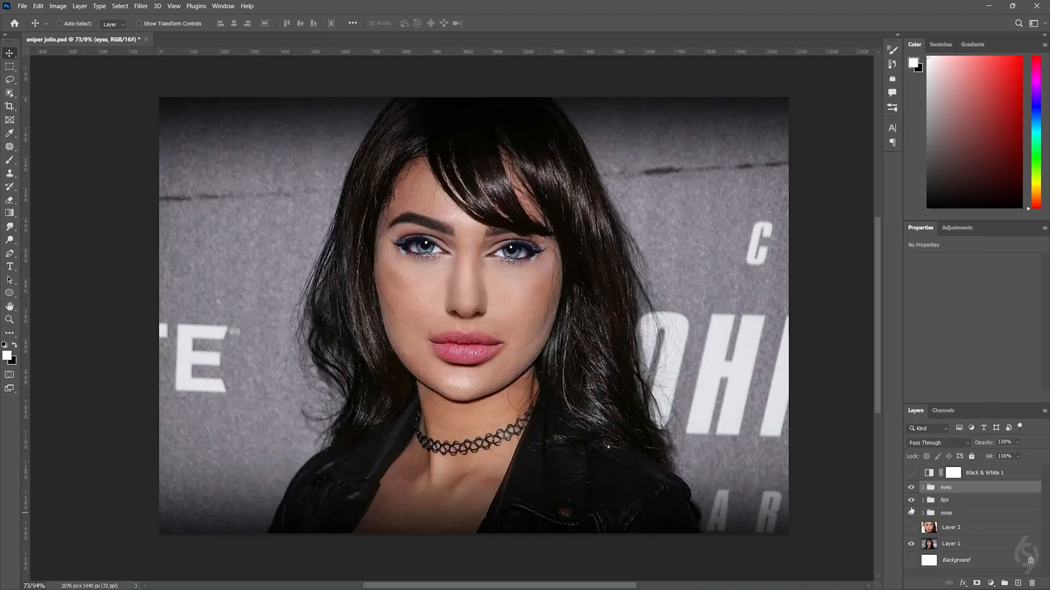
left_click(911, 501)
left_click(911, 500)
Step: Move the nose group above the lips group in the layer stack, keep all feature groups visible and select the nose group
left_click_drag(950, 515, 945, 507)
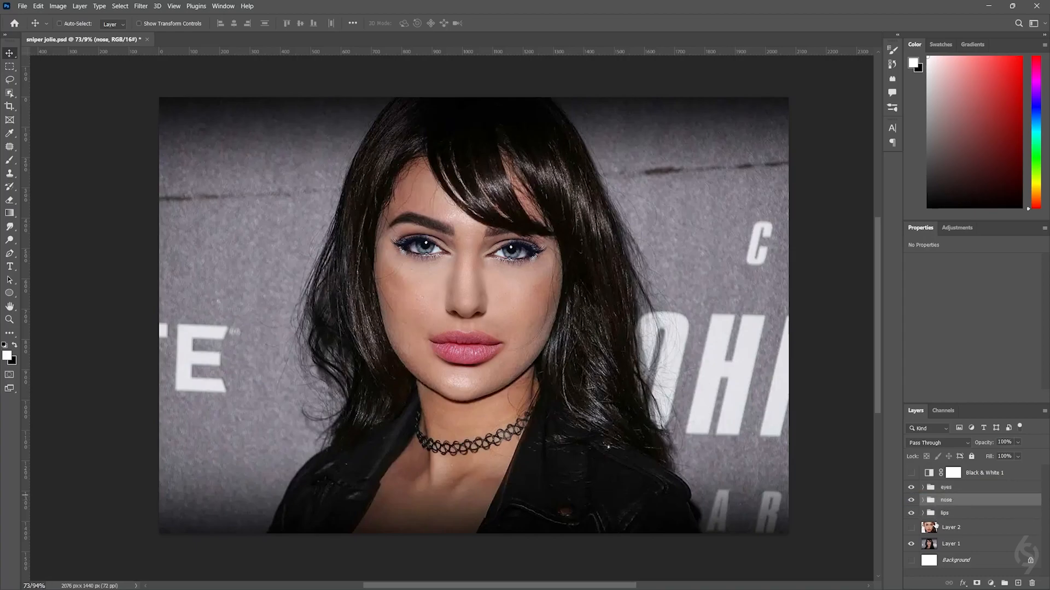
left_click(911, 487)
left_click(911, 513)
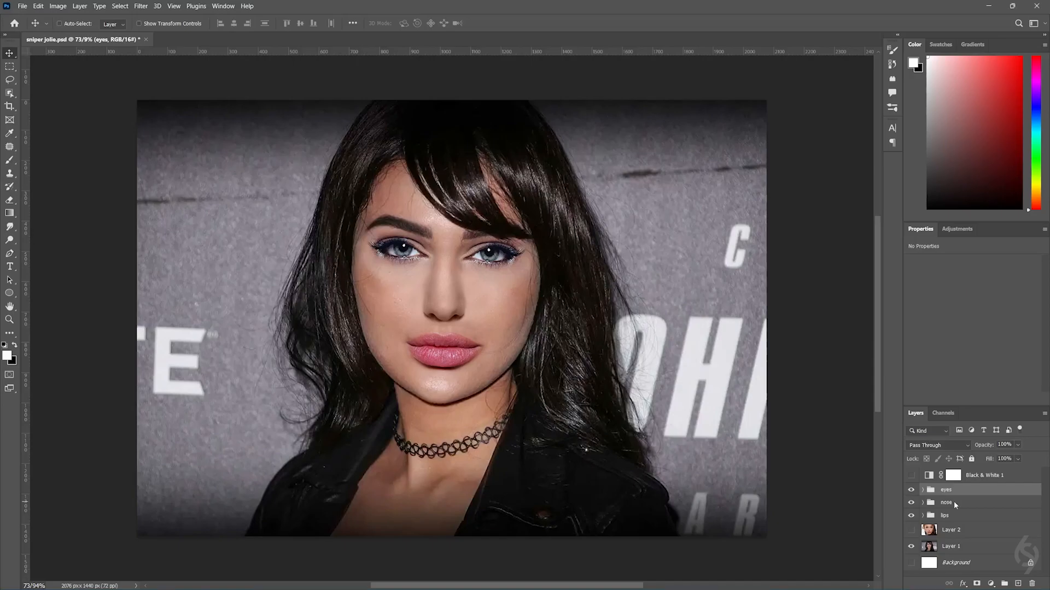
left_click(954, 504)
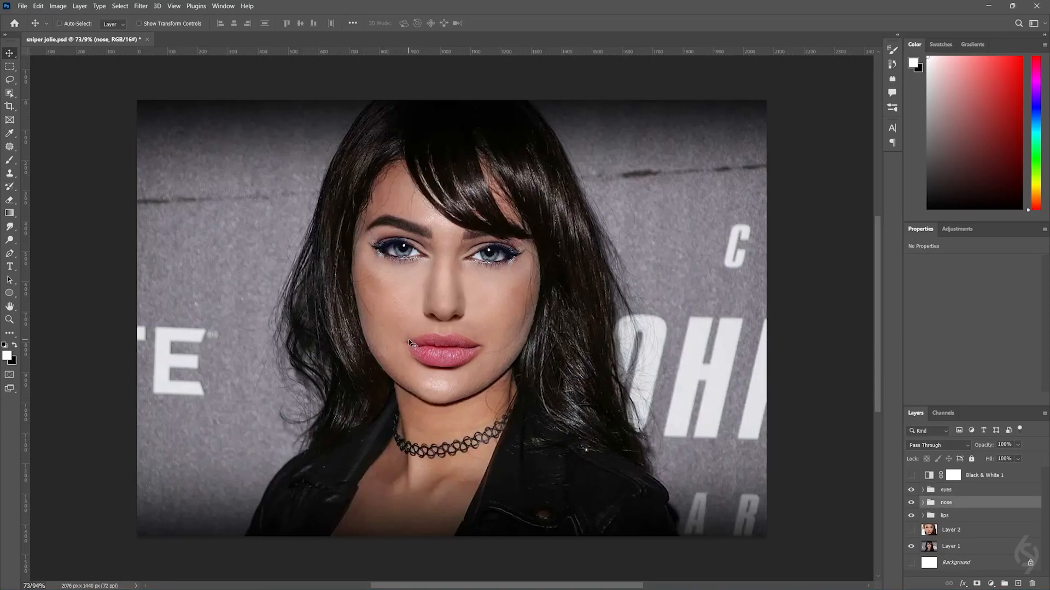
Step: Refine the mouth corner on the image's left side by painting Layer 4's mask in the lips group with a 37 px brush
scroll(410, 342, "up", 5)
left_click(953, 515)
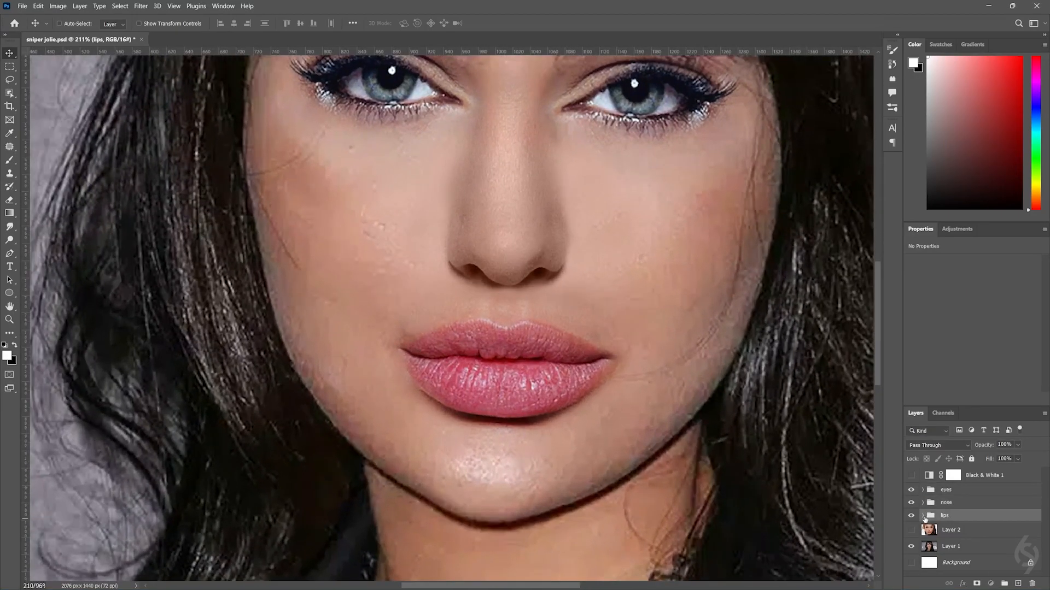
left_click(923, 515)
left_click(960, 546)
key("b")
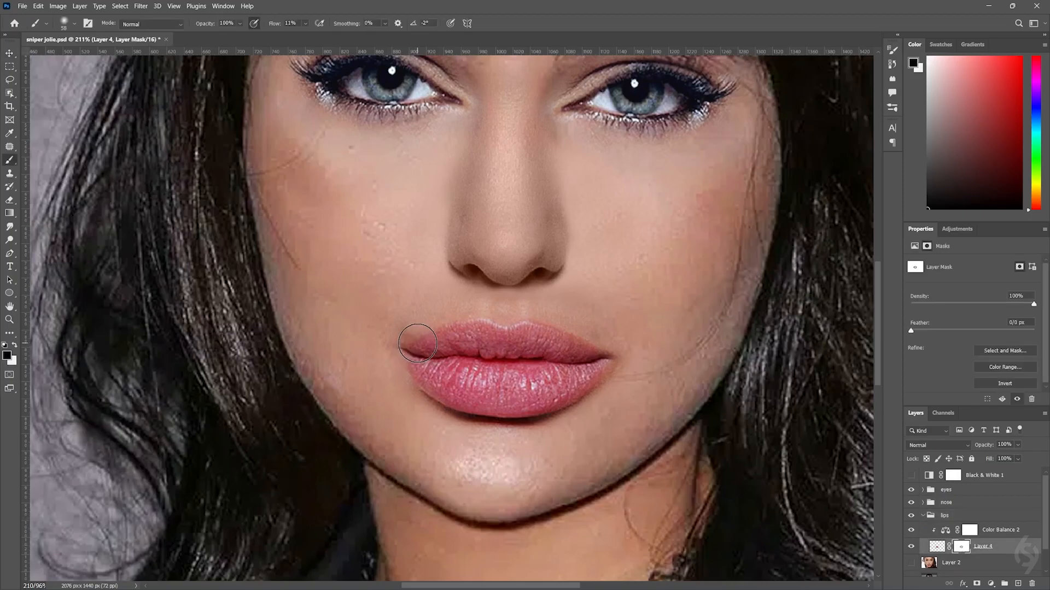
scroll(419, 343, "up", 3)
right_click(419, 342)
left_click_drag(489, 369, 484, 369)
left_click(404, 336)
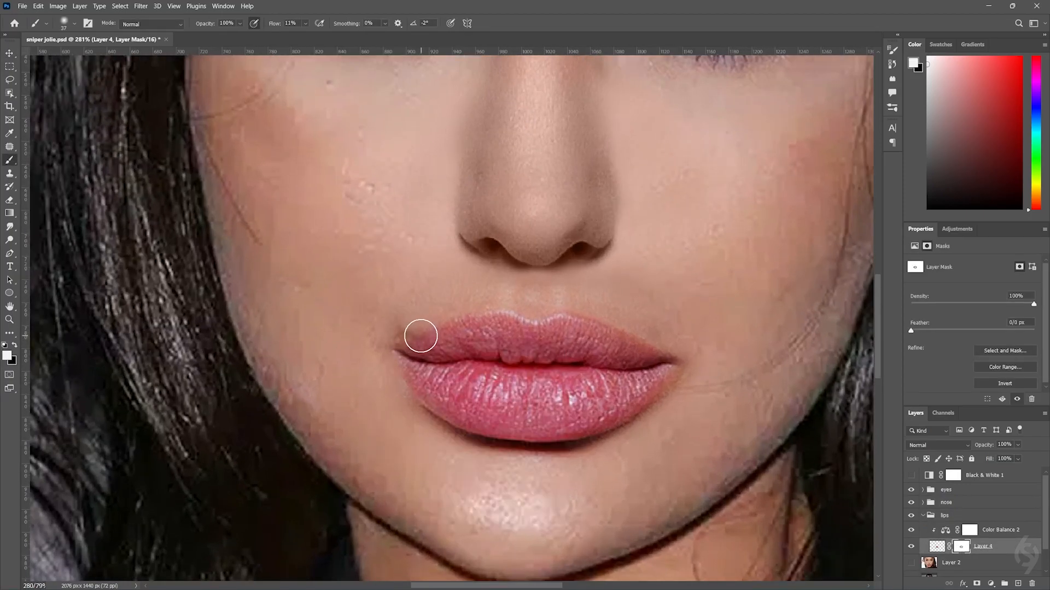
key("x")
scroll(411, 335, "up", 3)
mouse_move(413, 333)
left_mouse_down()
mouse_move(386, 339)
mouse_move(410, 339)
left_mouse_up()
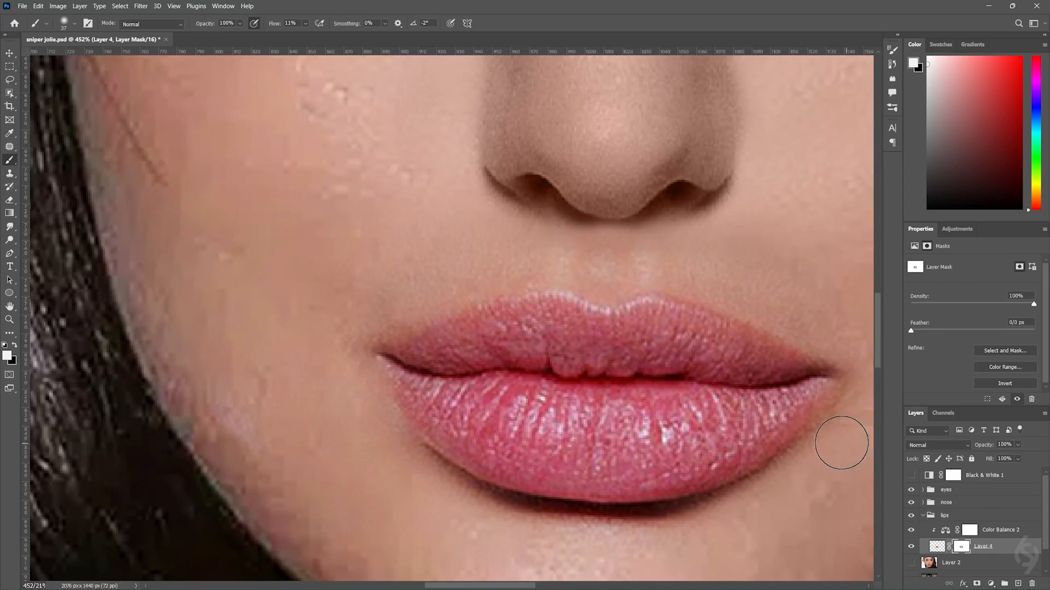
Step: Stretch Layer 7 in the nose group slightly downward with Free Transform to a height of 325 px
scroll(685, 304, "down", 7)
scroll(735, 321, "up", 2)
left_click(948, 504)
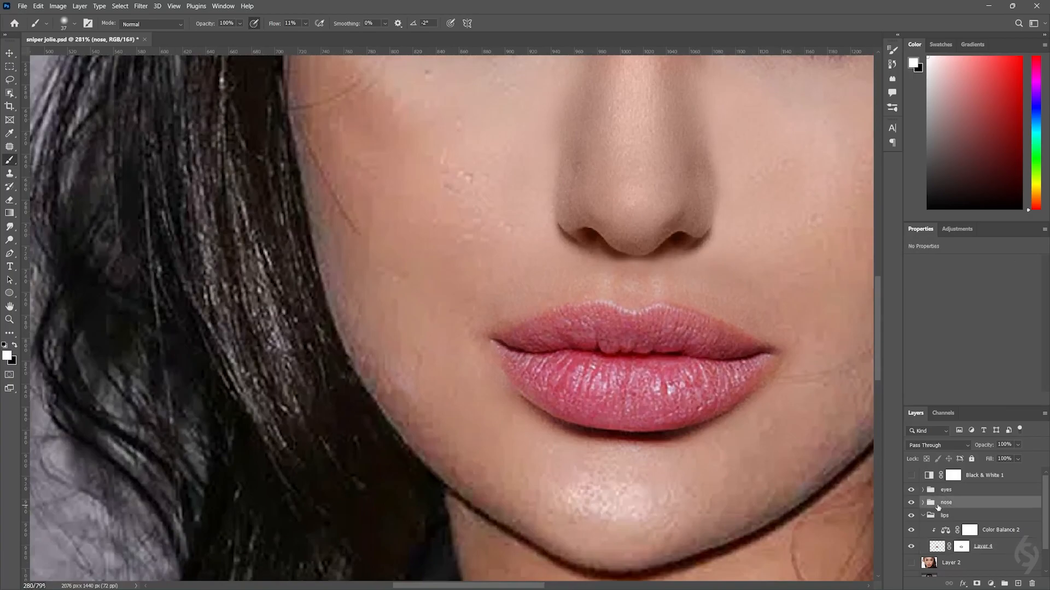
left_click(924, 503)
left_click(998, 533)
scroll(667, 274, "up", 2)
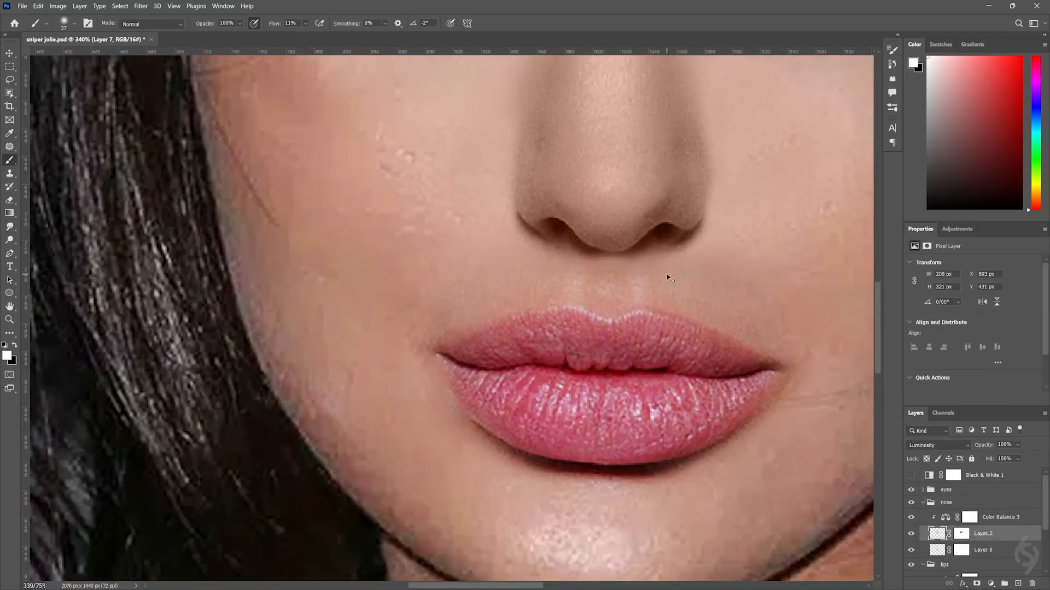
key("ctrl+t")
left_click_drag(585, 289, 586, 293)
left_click(508, 24)
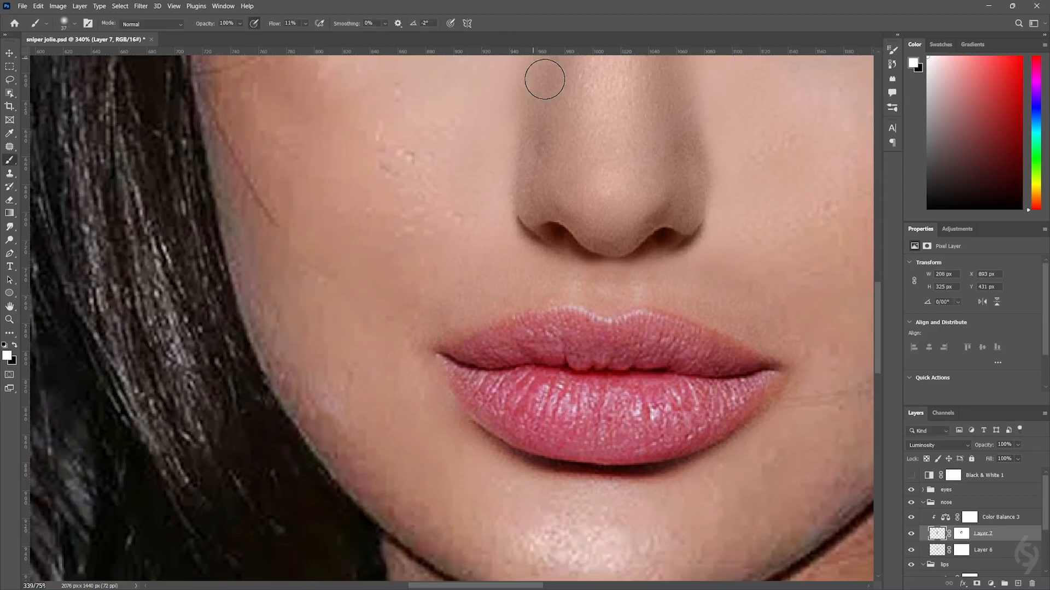
Step: Activate Layer 7's mask and blend the skin between the nose and upper lip with a black brush
scroll(675, 202, "down", 5)
scroll(679, 221, "up", 6)
left_click(961, 533)
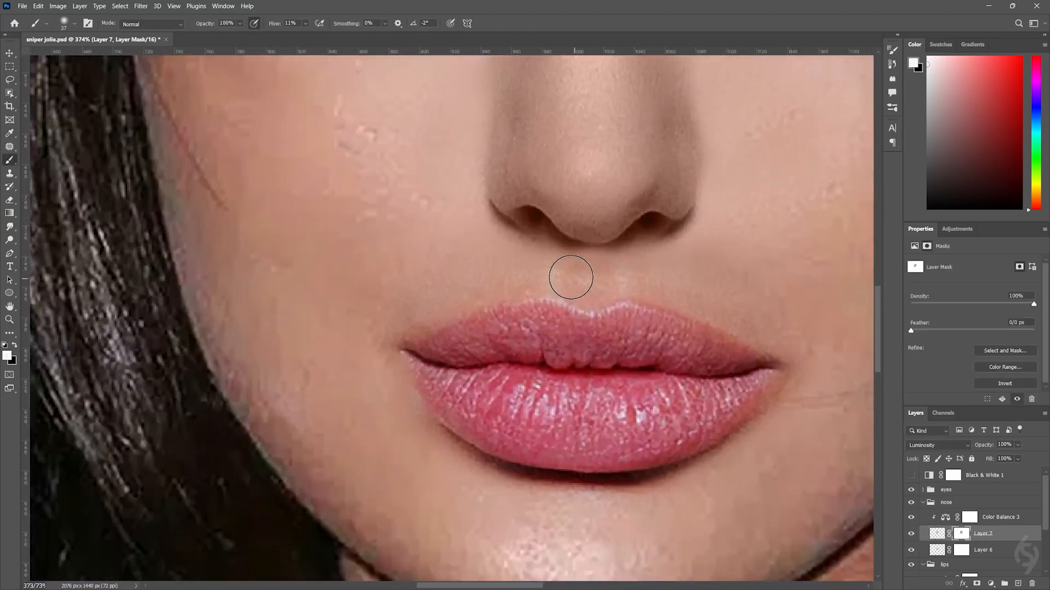
key("x")
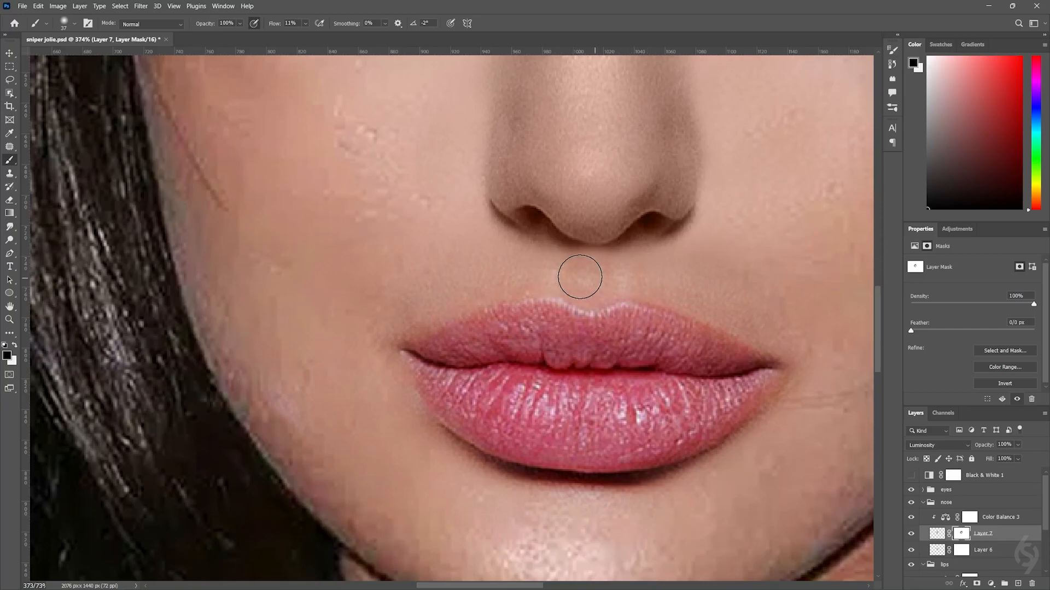
scroll(710, 196, "down", 4)
scroll(681, 180, "up", 3)
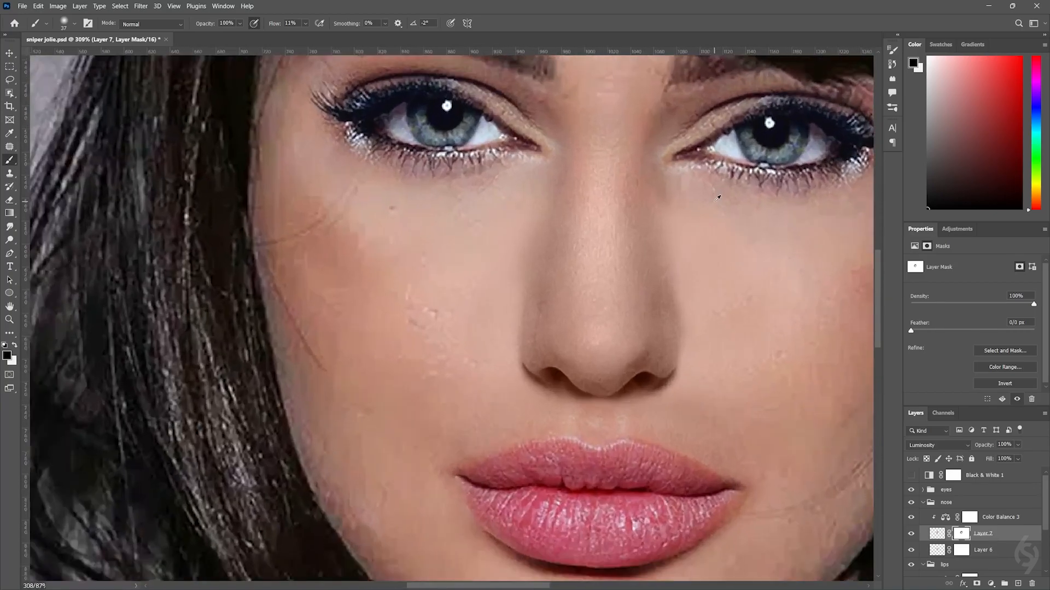
Step: Blend the side of the nose bridge below the right-hand eye on Layer 7's mask, enlarging the black brush to 73 px
scroll(685, 194, "up", 2)
key("x")
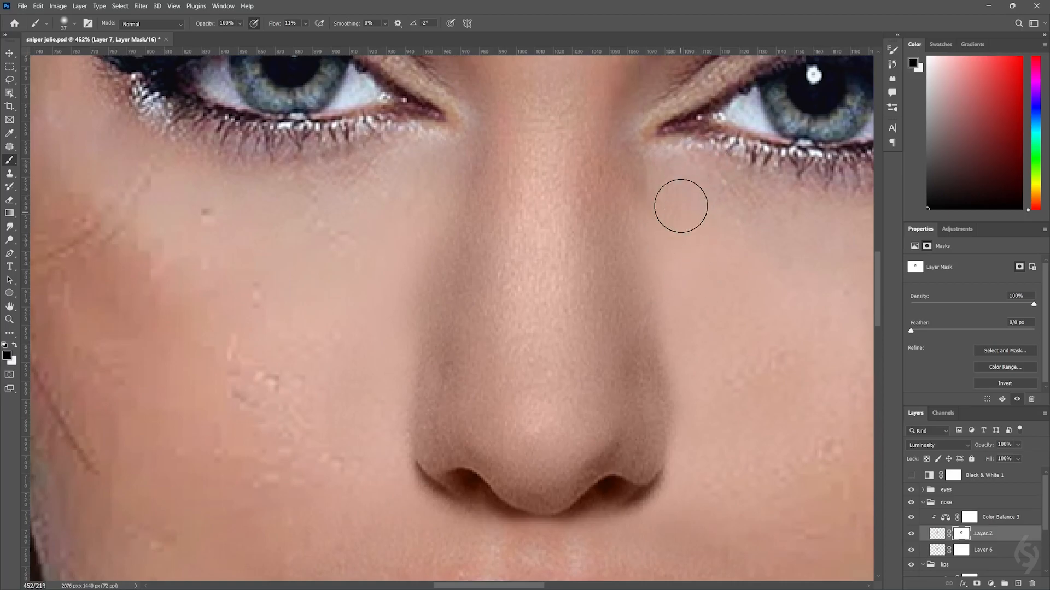
key("x")
scroll(742, 253, "down", 3)
key("x")
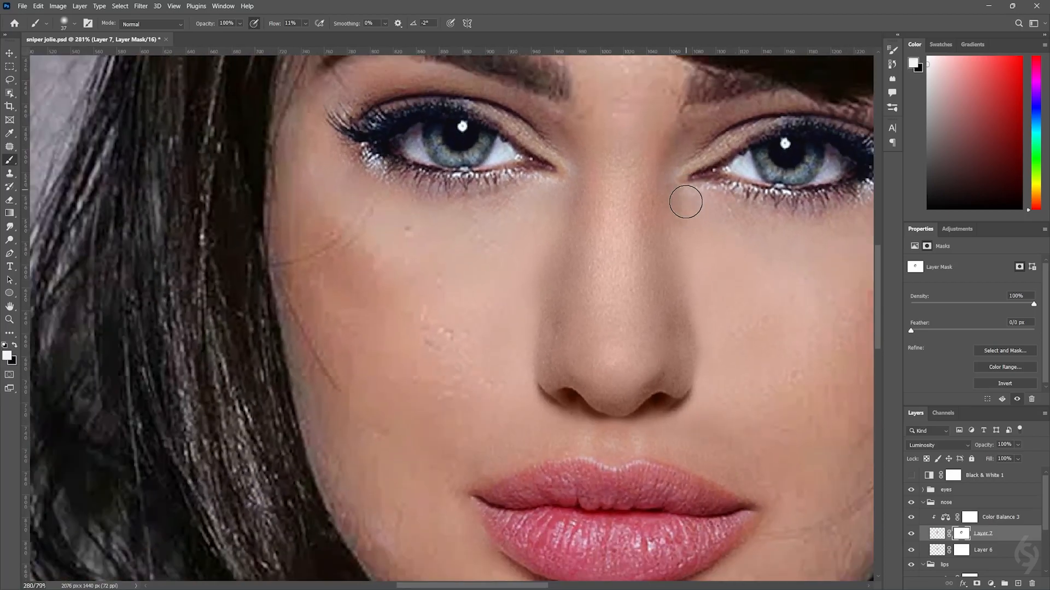
right_click(731, 228)
left_click_drag(806, 255, 809, 256)
left_click(736, 190)
key("x")
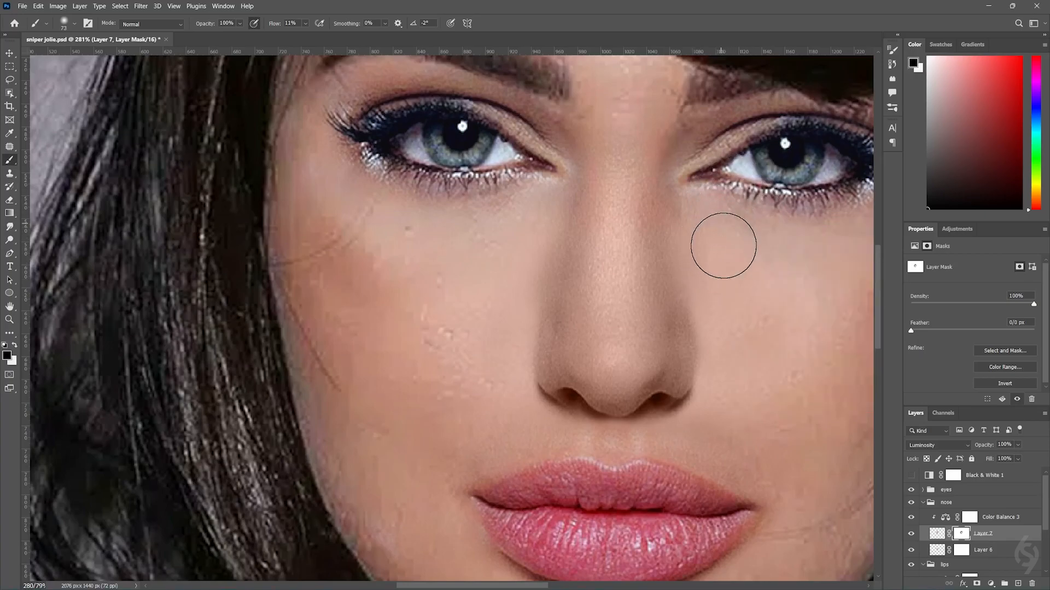
Step: Delete the Black & White 1 adjustment layer and collapse the nose group
scroll(726, 184, "down", 3)
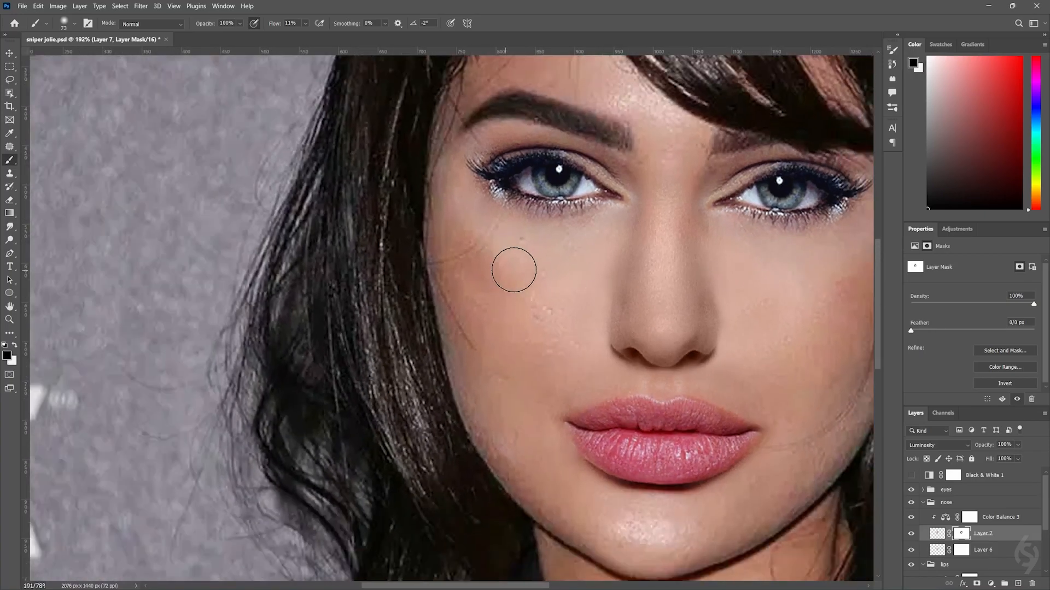
scroll(508, 269, "down", 4)
scroll(711, 322, "right", 3)
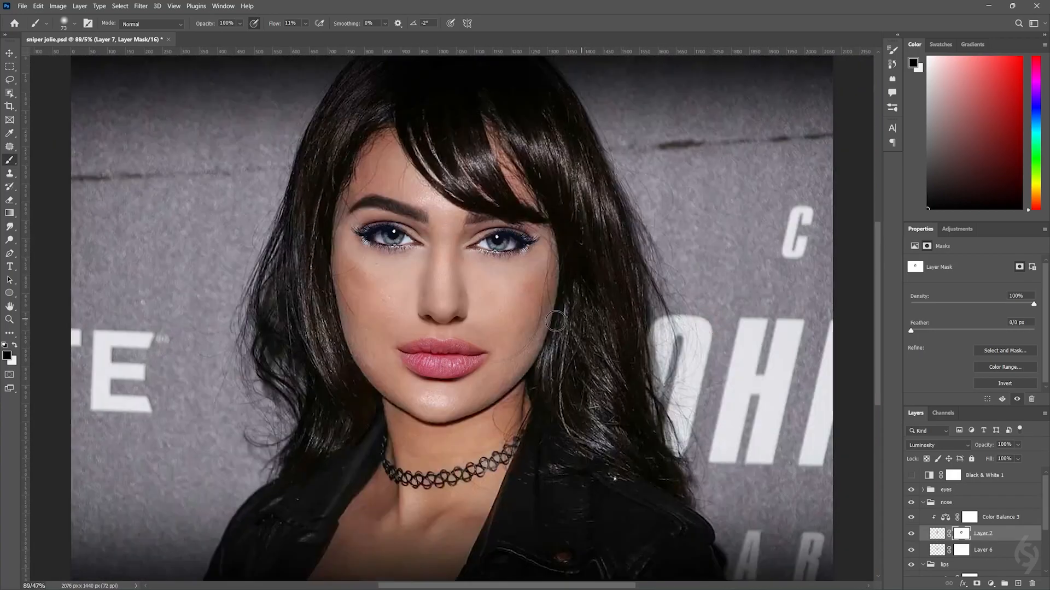
scroll(567, 320, "down", 2)
left_click(994, 488)
left_click_drag(993, 482, 1031, 582)
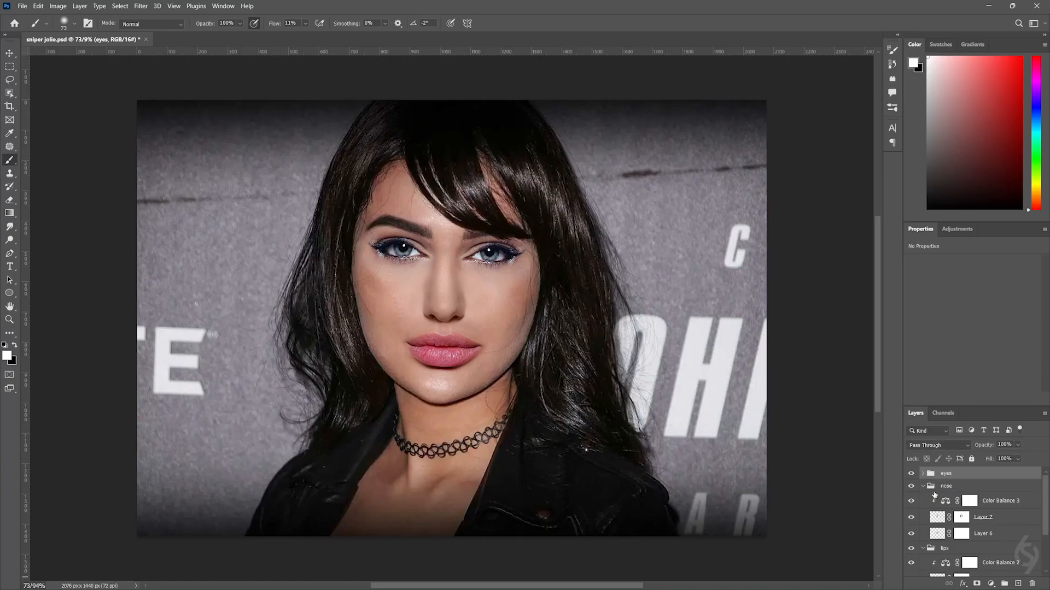
left_click(923, 486)
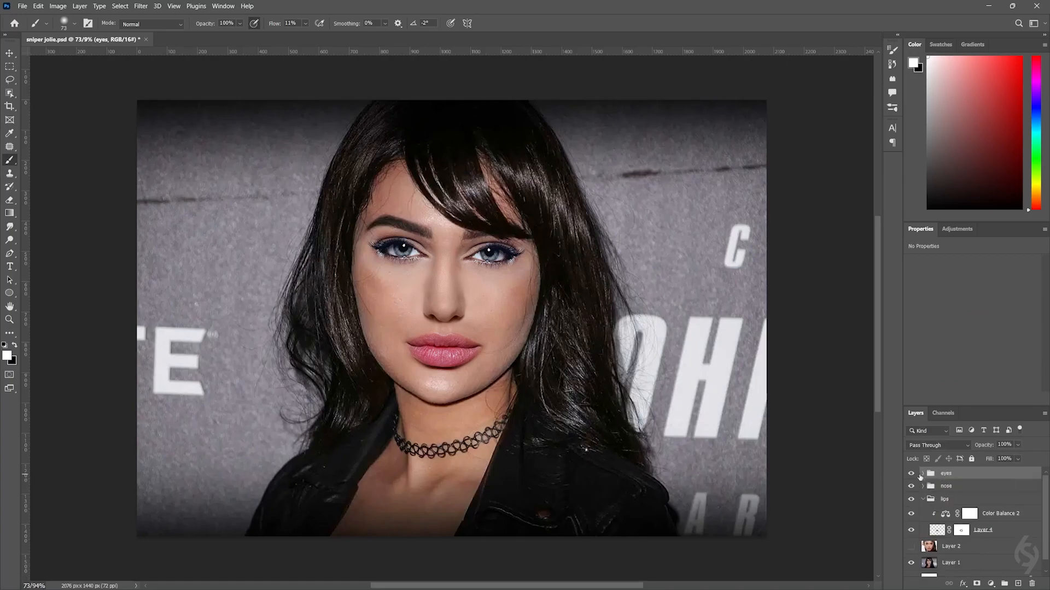
Step: Hide and restore the eyes, nose and lips groups in turn to compare the original and swapped faces
left_click(911, 473)
left_click(912, 486)
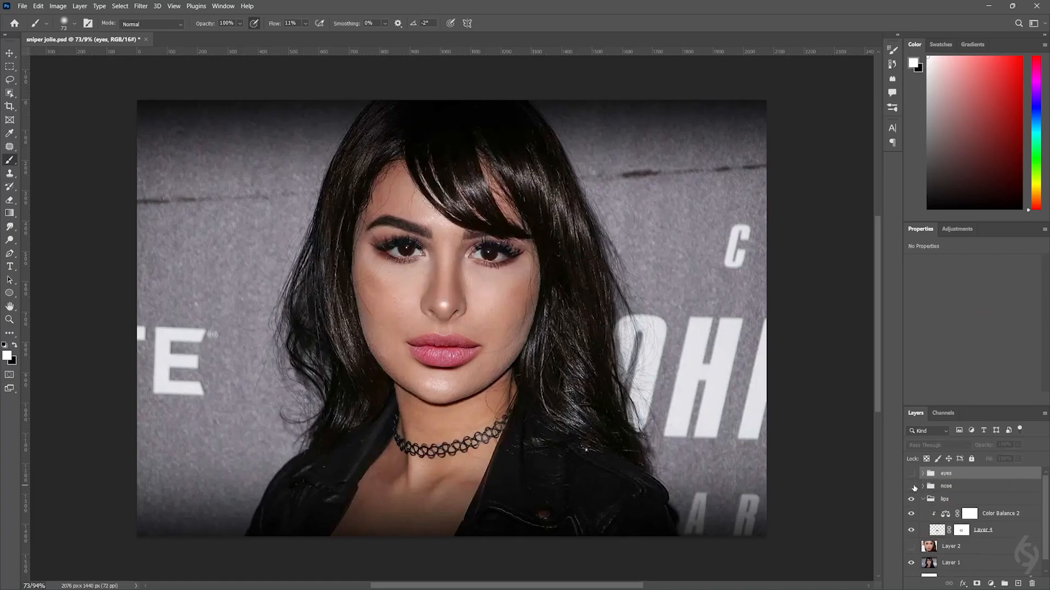
left_click(911, 499)
left_click(911, 499)
left_click(911, 486)
left_click(911, 486)
left_click(911, 486)
left_click(911, 473)
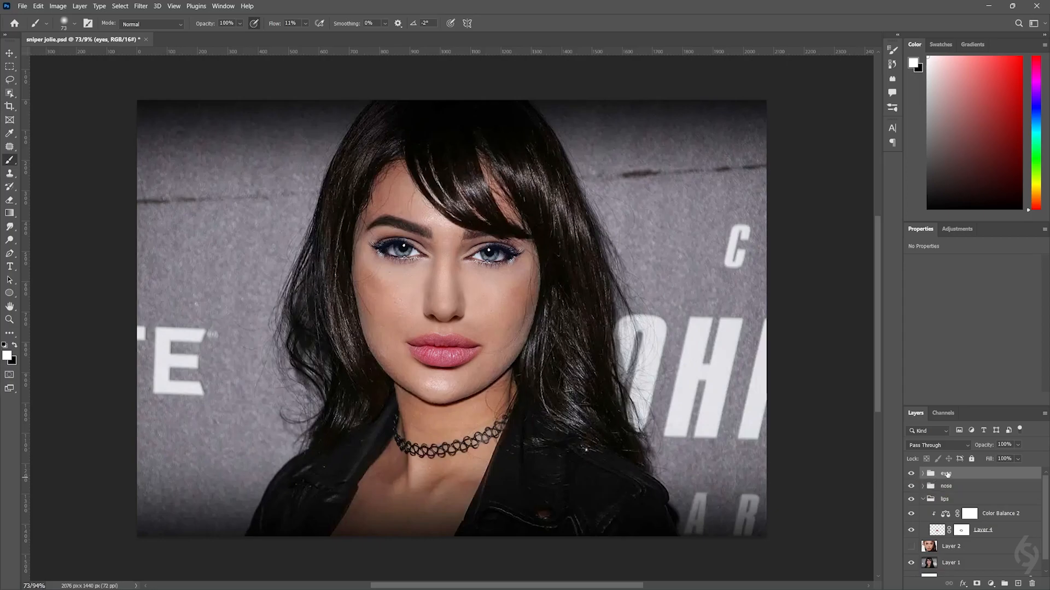
Step: Stamp all visible layers into a new layer above the eyes group and convert it to a Smart Object
key("ctrl+shift+alt+e")
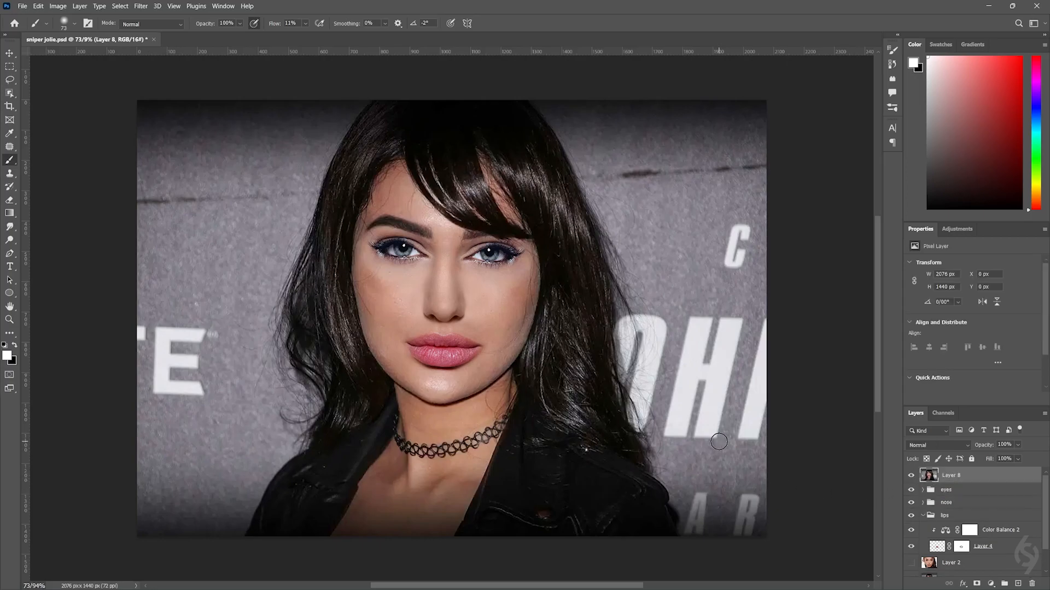
right_click(958, 477)
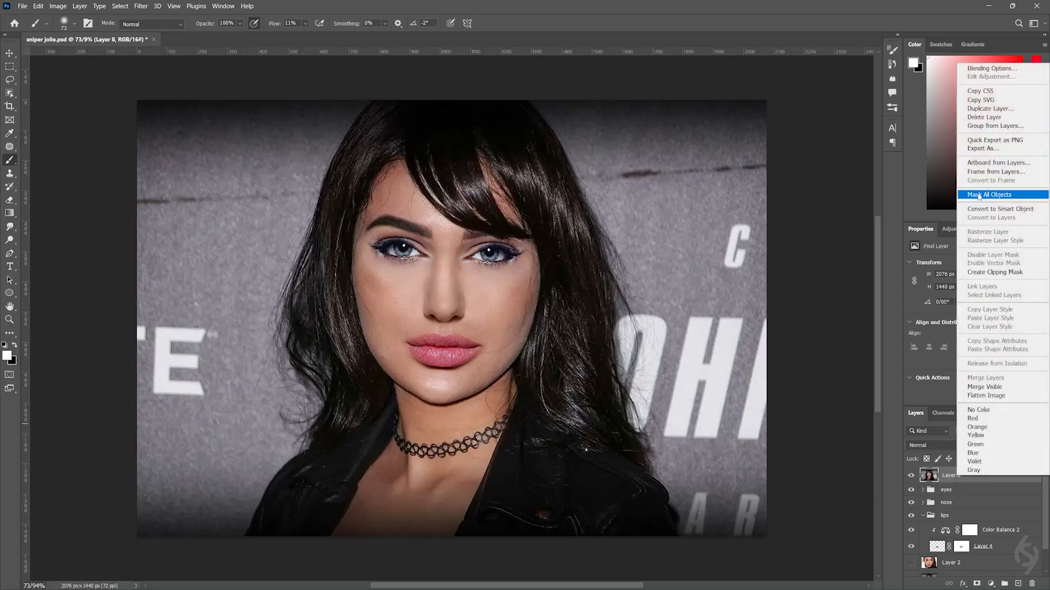
left_click(1000, 209)
Step: In the Camera Raw Filter, set temperature -14, exposure -0.15, contrast +6, highlights -8, shadows -7, whites +5, blacks -4, texture +8 and clarity -5
left_click(140, 6)
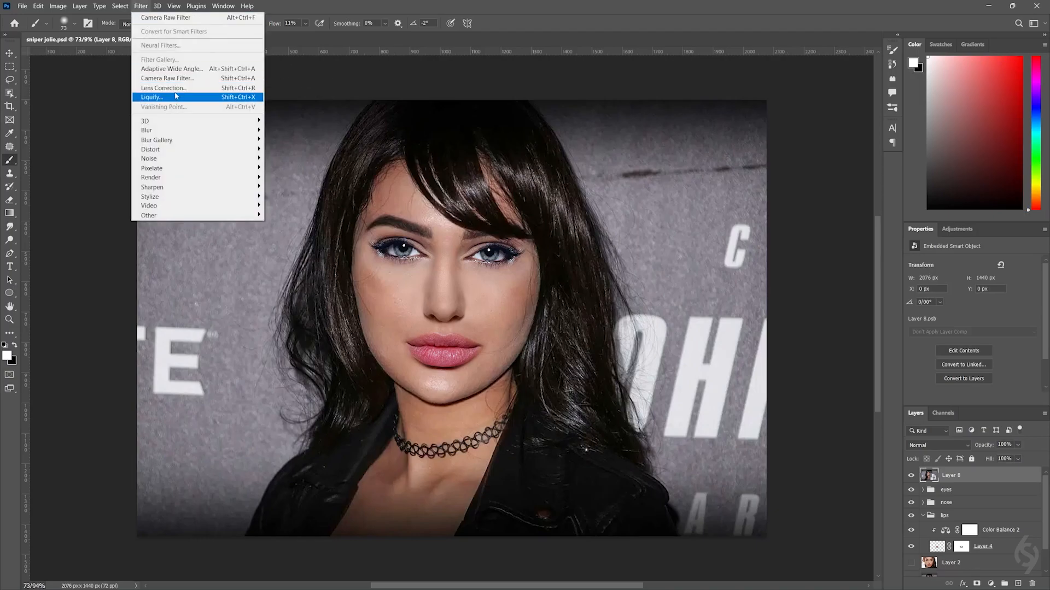
left_click(164, 79)
left_click_drag(754, 225, 745, 228)
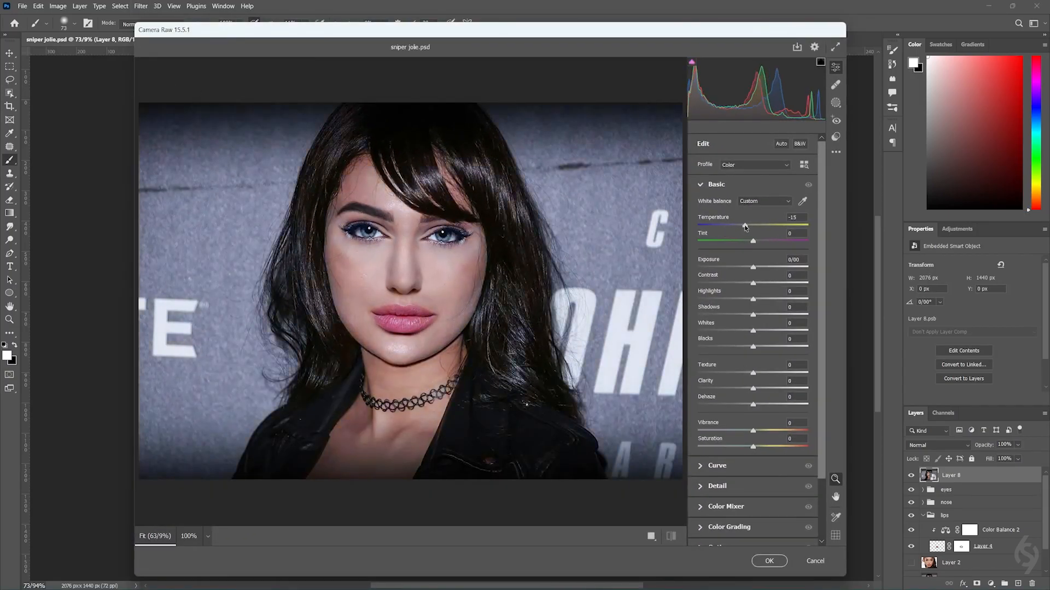
left_click_drag(753, 267, 751, 316)
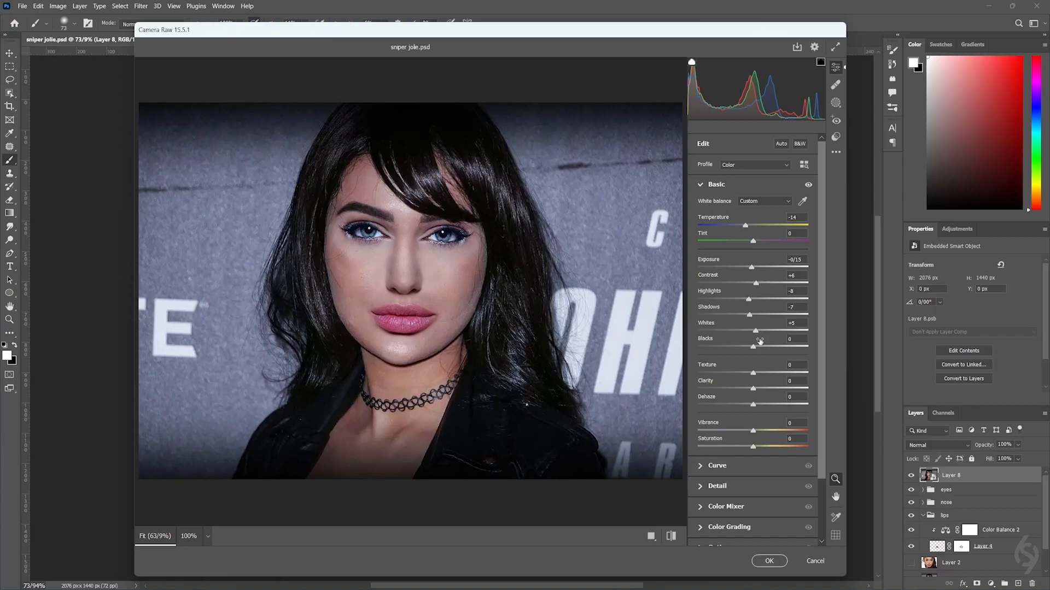
left_click_drag(753, 348, 759, 376)
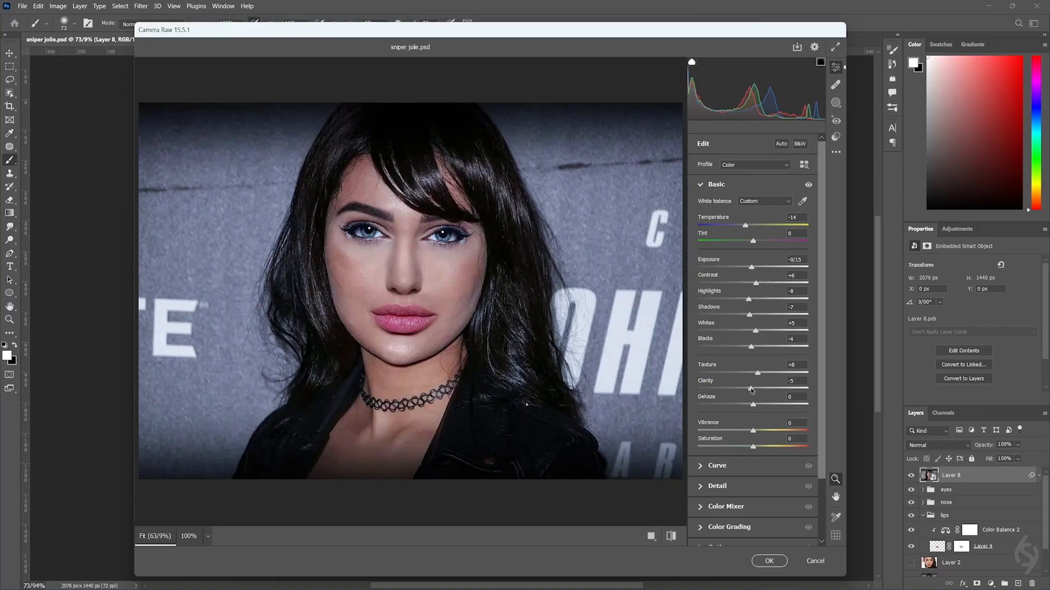
Step: In the Color Mixer, set the hues to reds +7, oranges -10 and yellows +1, and slightly lower the reds' saturation
scroll(746, 412, "down", 2)
scroll(753, 387, "down", 1)
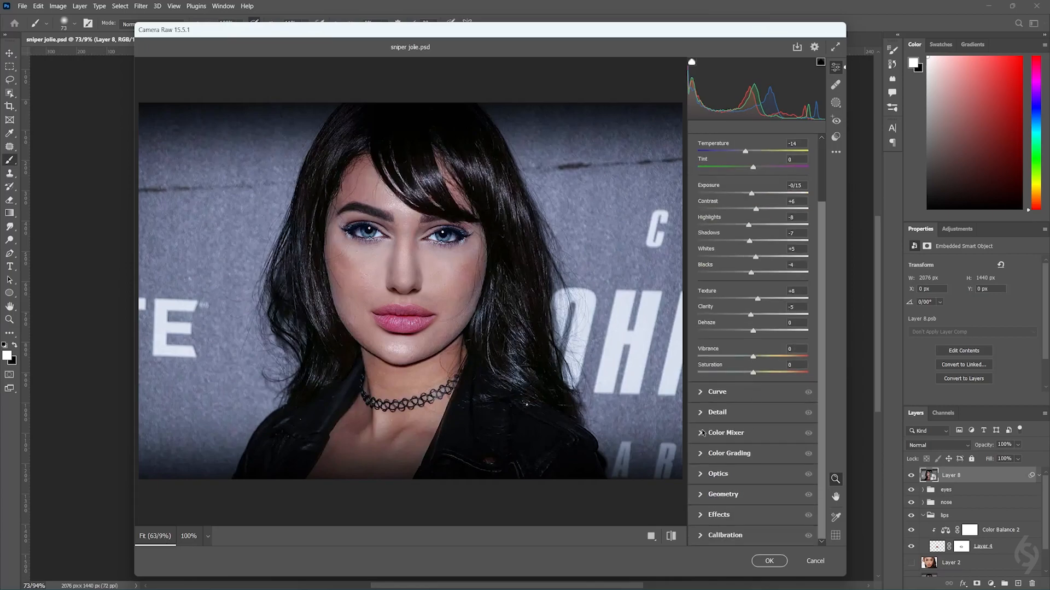
left_click(721, 431)
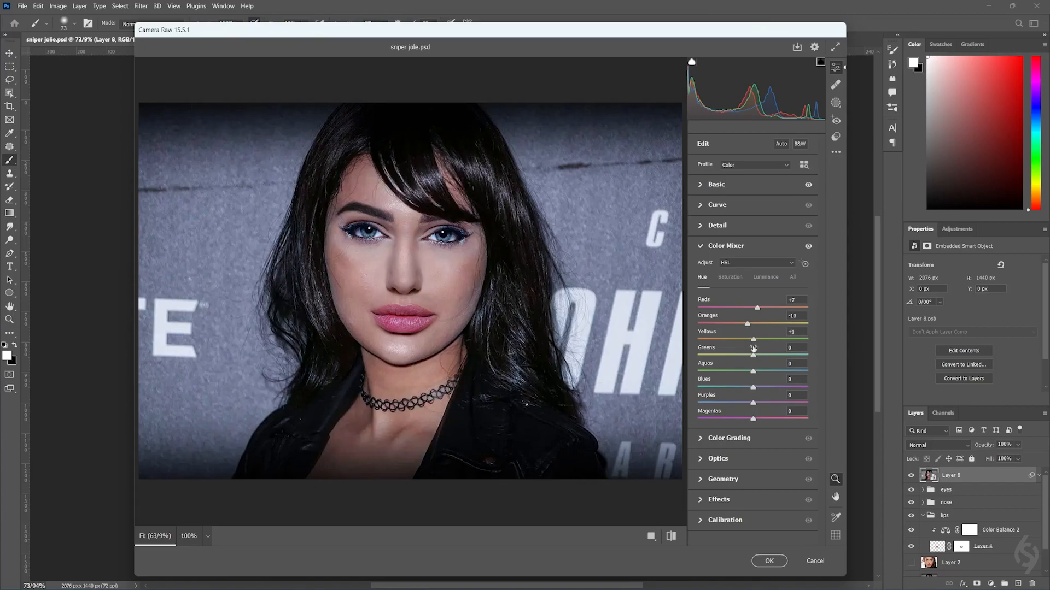
left_click(729, 278)
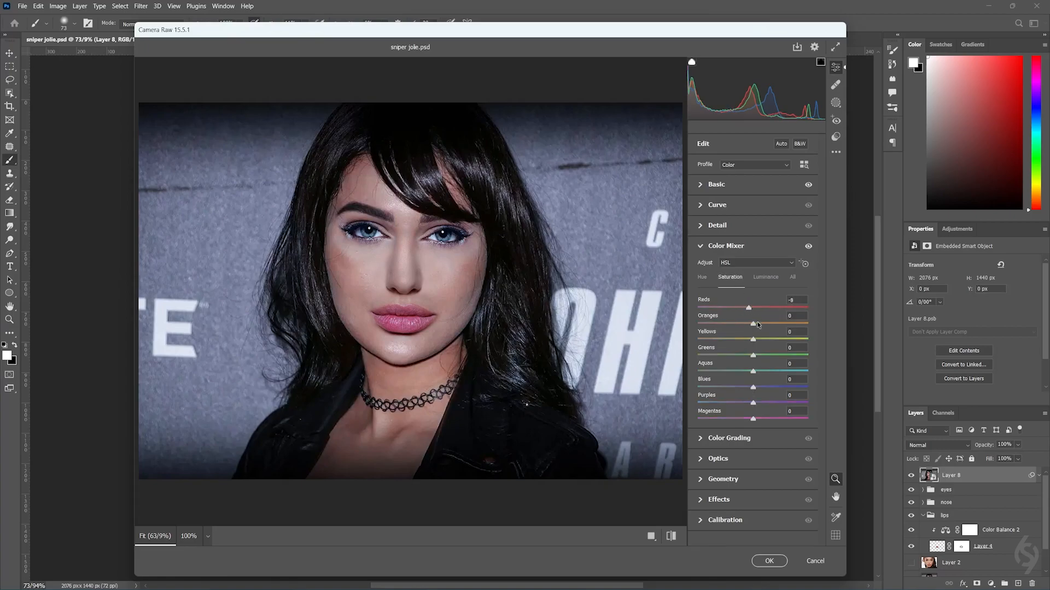
Step: Add slight negative vignetting, adjust the red, green and blue primary hues in Calibration, and apply the Camera Raw Filter
left_click(699, 499)
left_click_drag(756, 381, 749, 382)
left_click(702, 393)
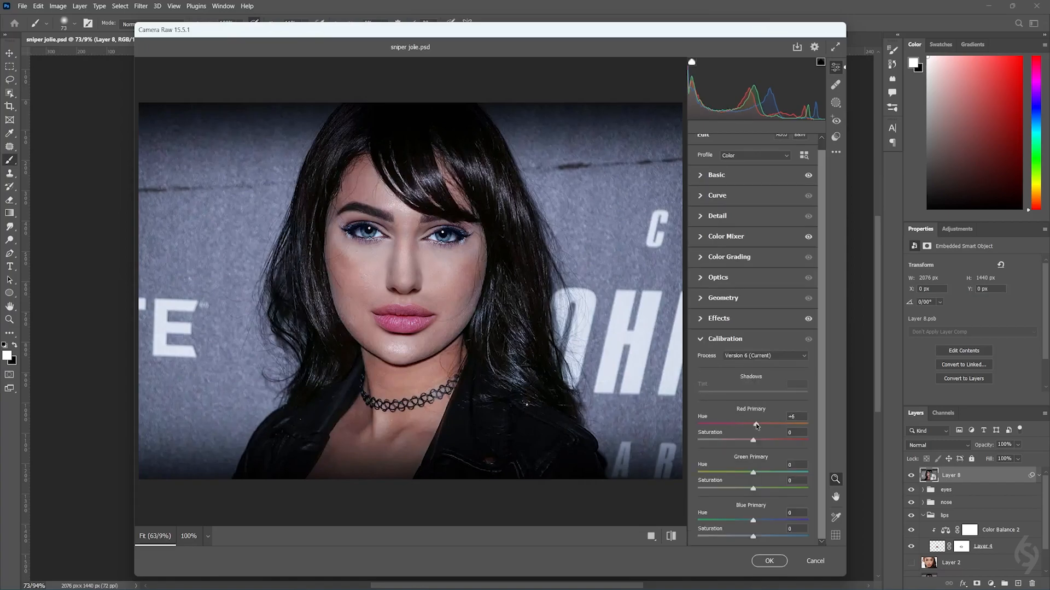
left_click_drag(773, 424, 758, 473)
left_click_drag(752, 524, 750, 520)
key("Return")
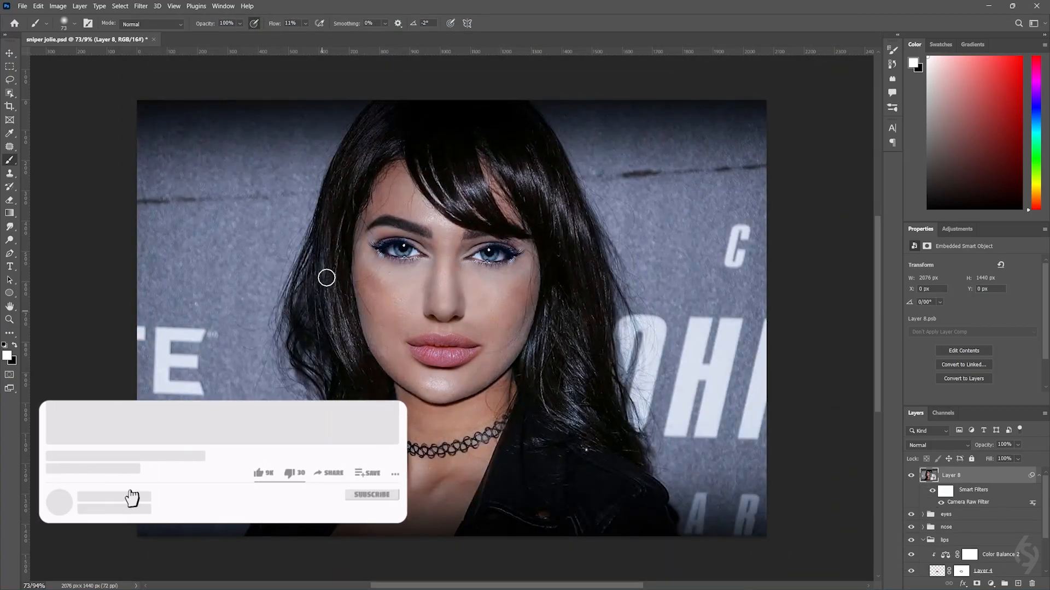